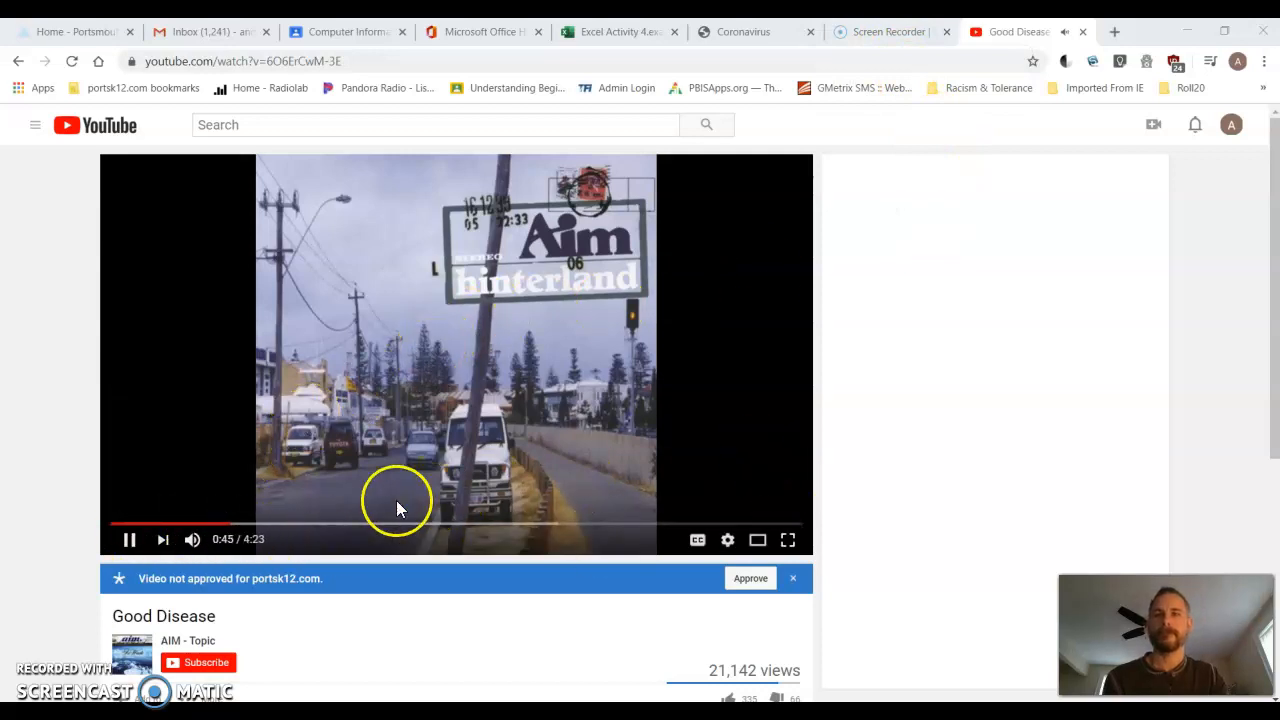
Lower the volume of the playing YouTube video and pause it
left_click_drag(250, 540, 217, 544)
left_click(125, 541)
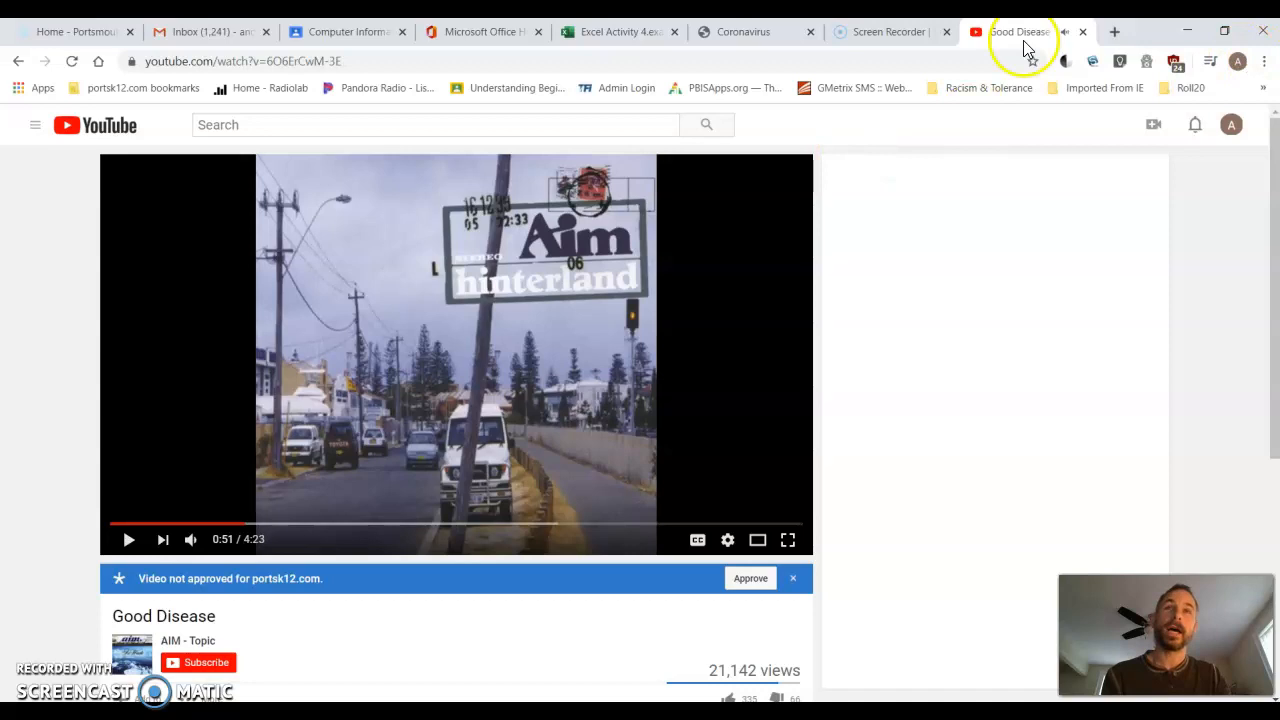
Switch to the Excel Activity 4.example workbook in Excel for the web
left_click(338, 32)
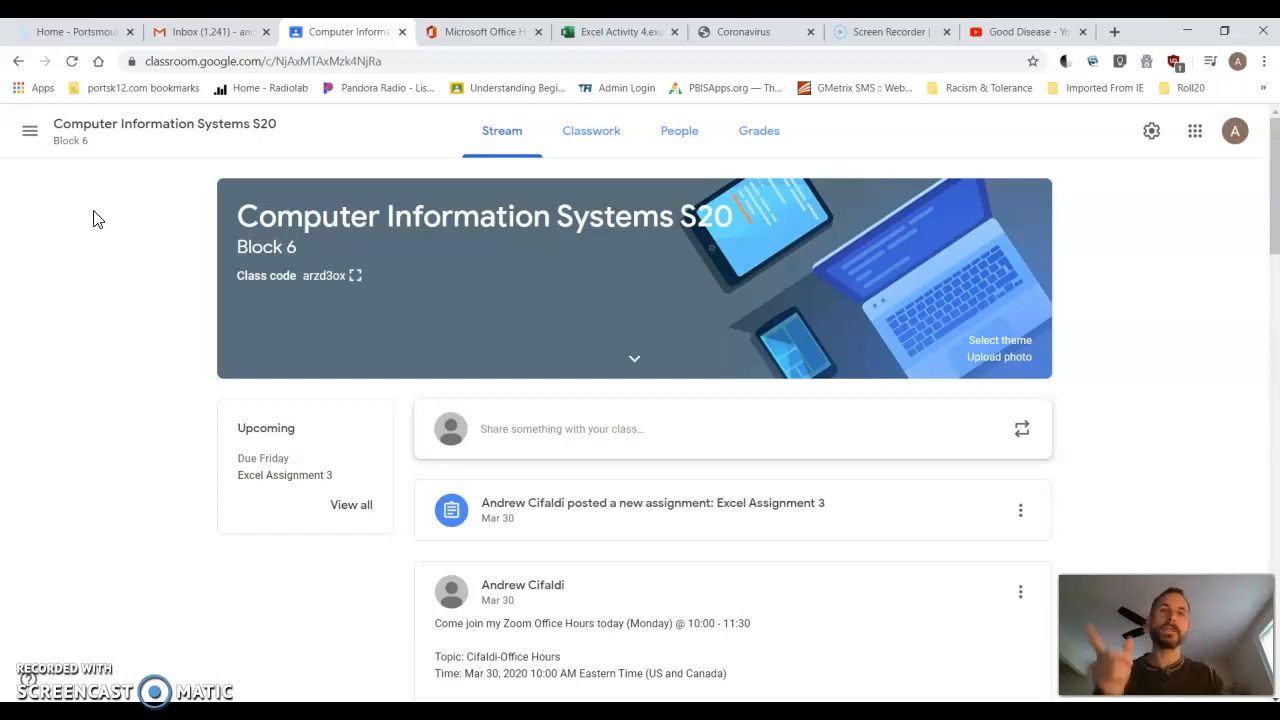
left_click(479, 36)
scroll(380, 323, "up", 5)
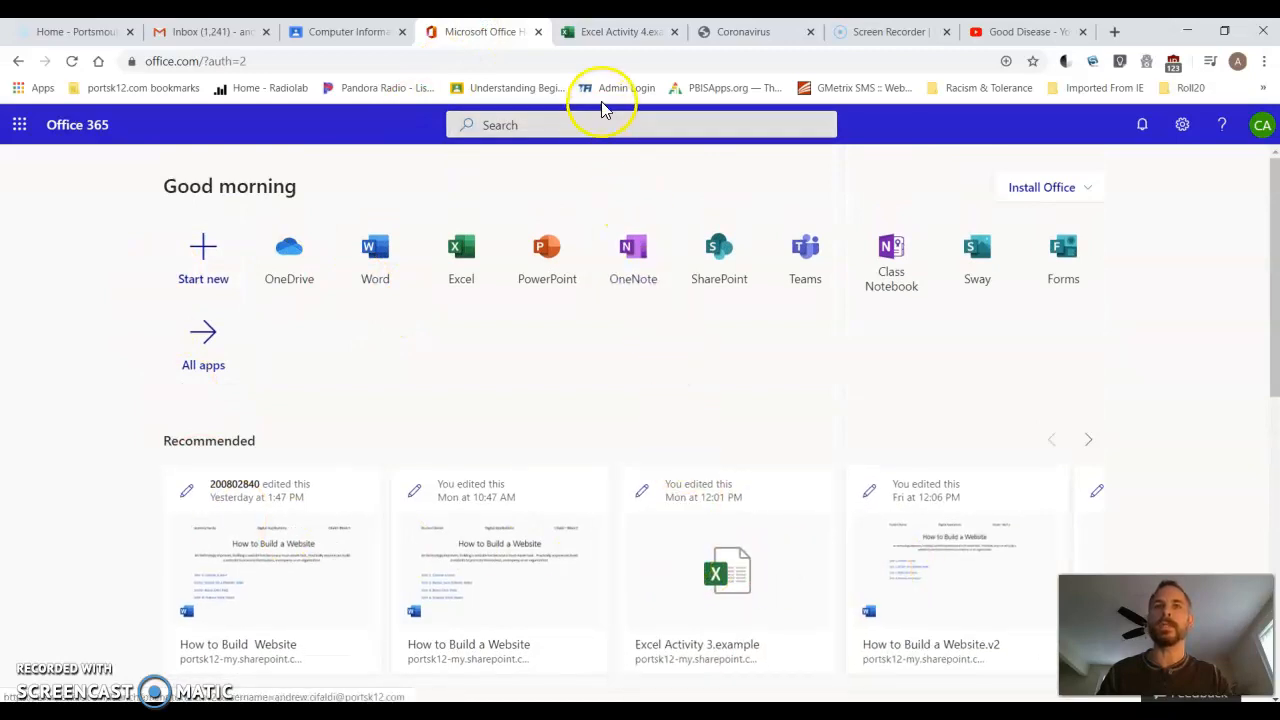
left_click(609, 44)
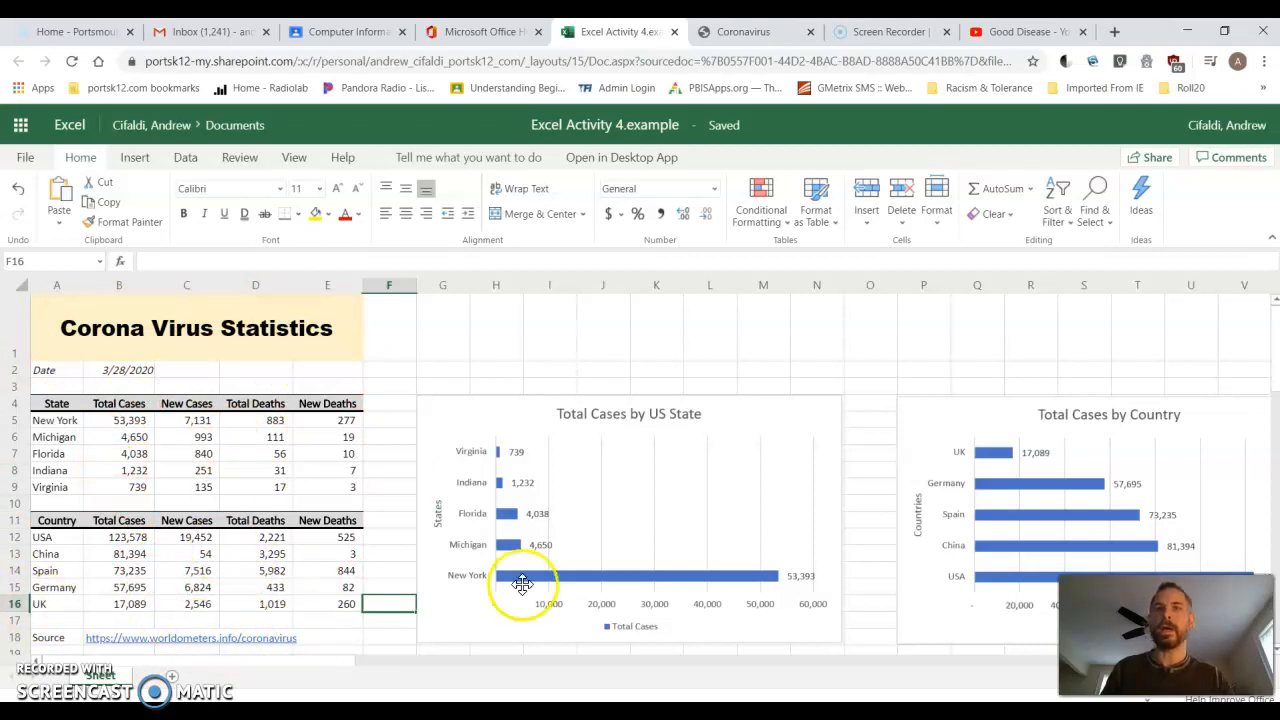
Examine the Total Cases by US State and Total Cases by Country charts and the available chart tools
left_click(808, 407)
left_click(928, 408)
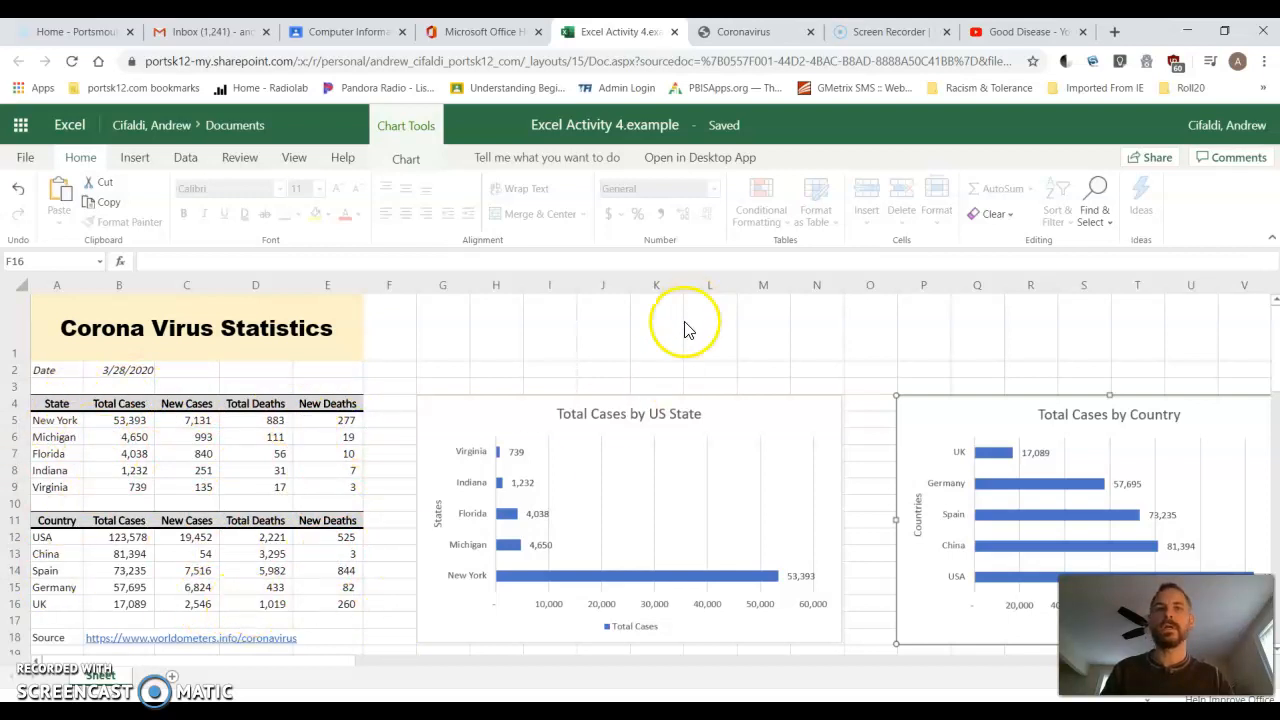
left_click(770, 416)
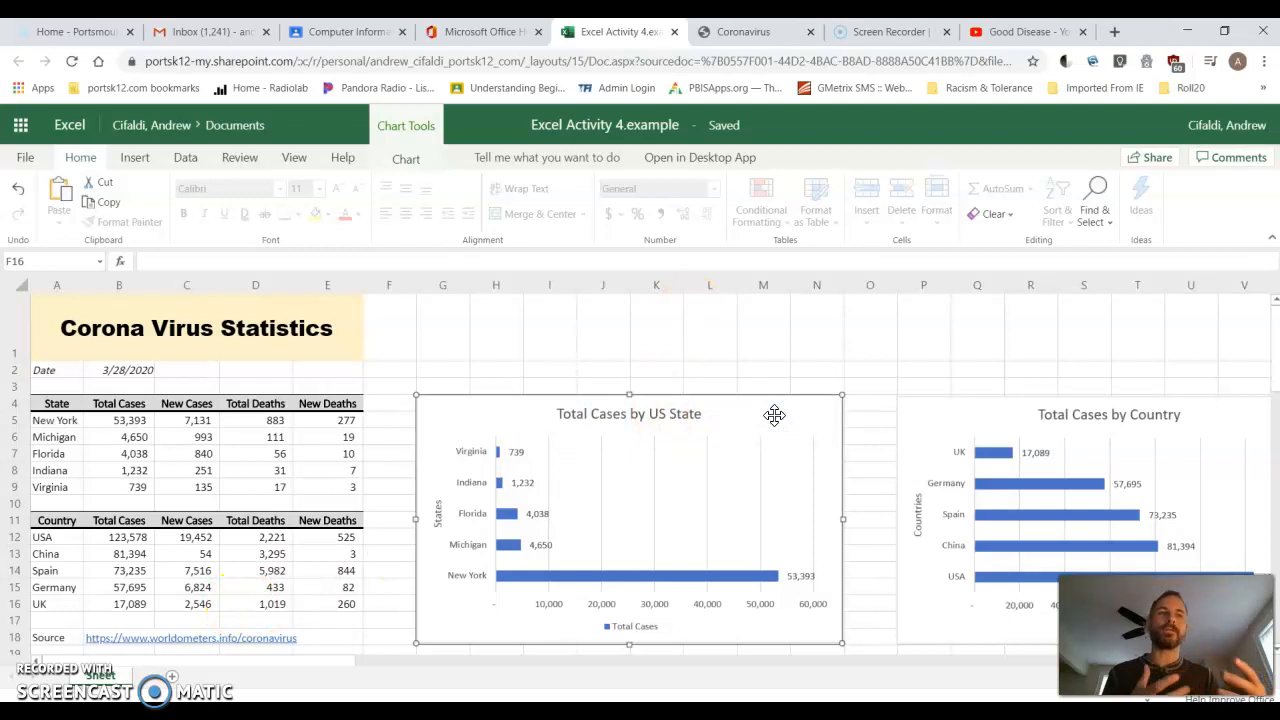
left_click(985, 413)
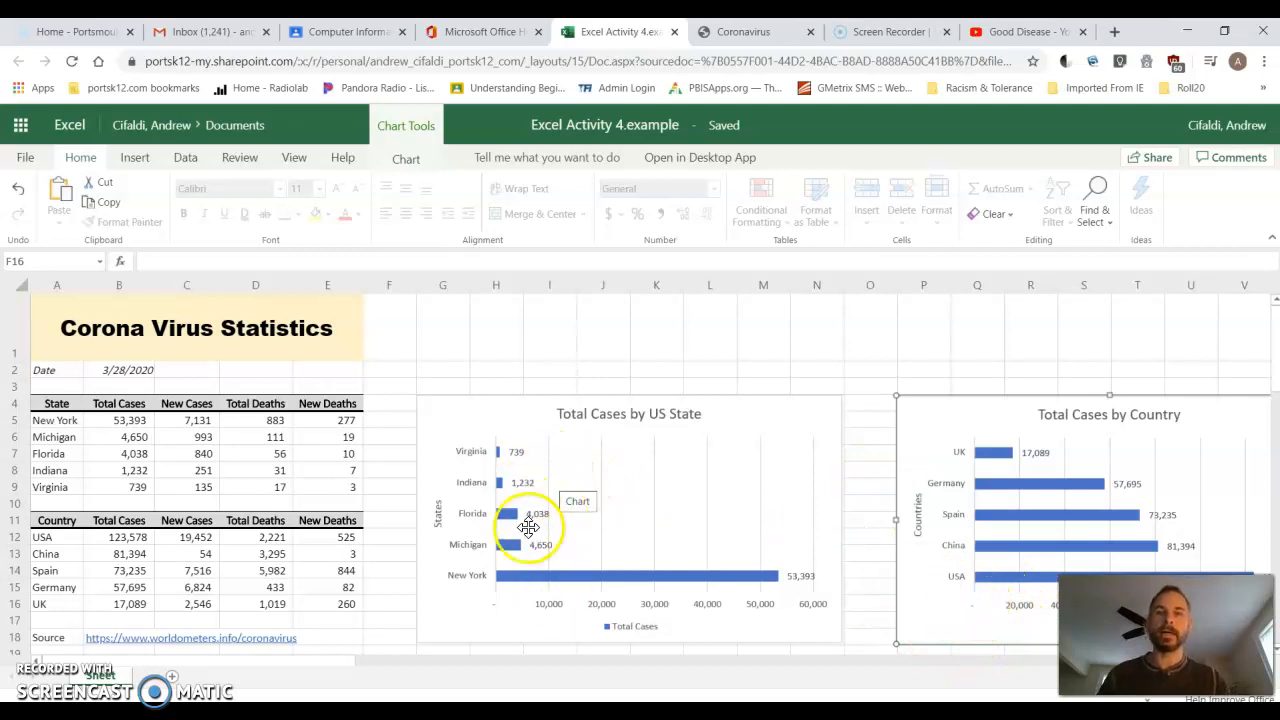
left_click(752, 408)
left_click(906, 410)
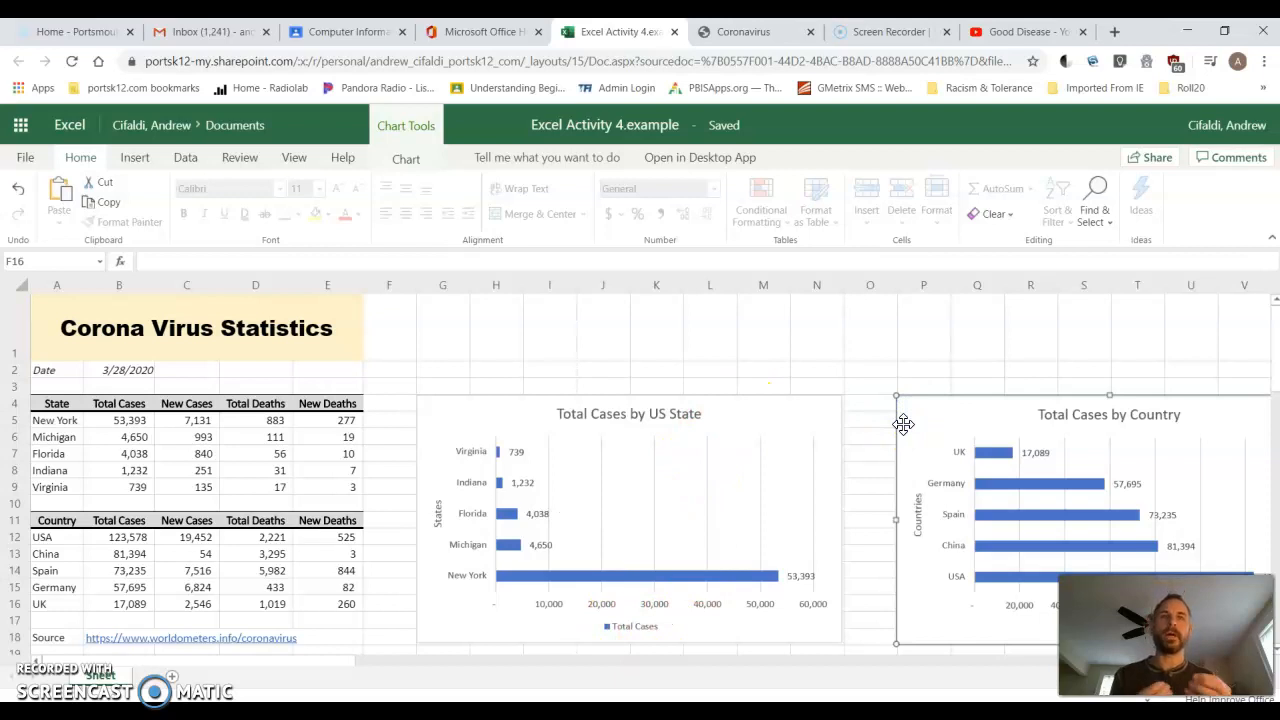
left_click(421, 157)
left_click(105, 245)
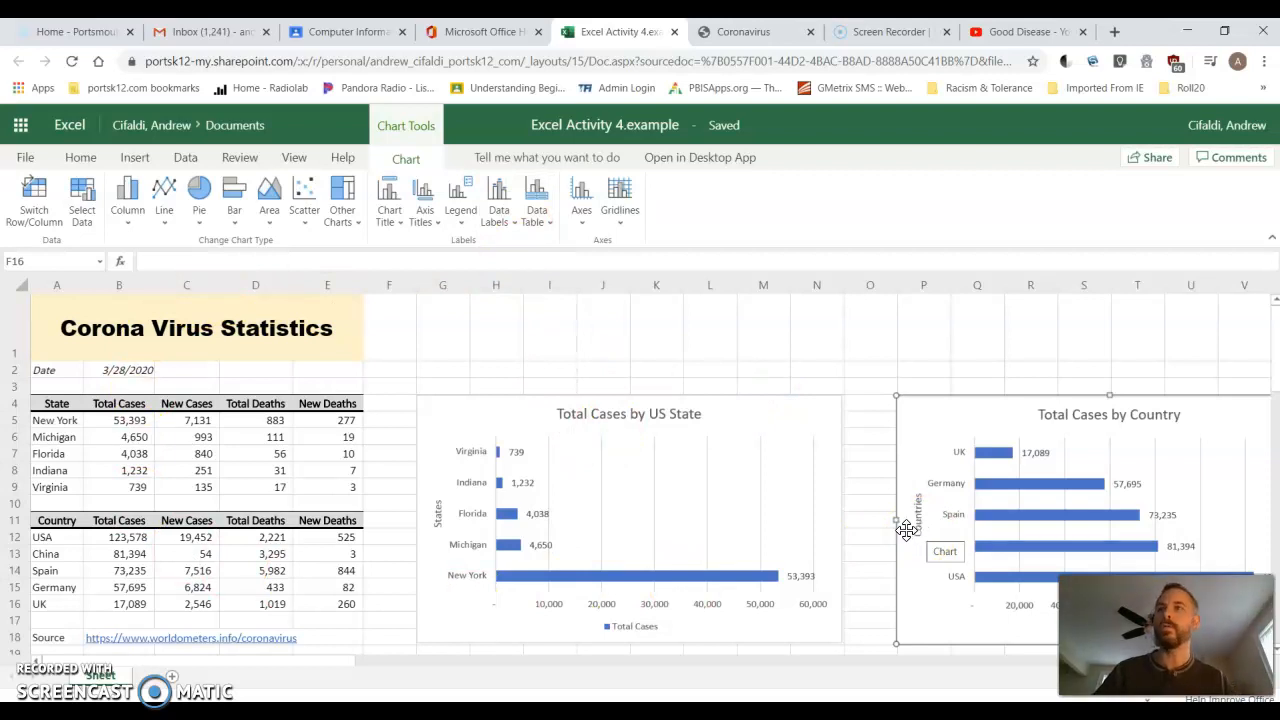
left_click(24, 157)
left_click(8, 312)
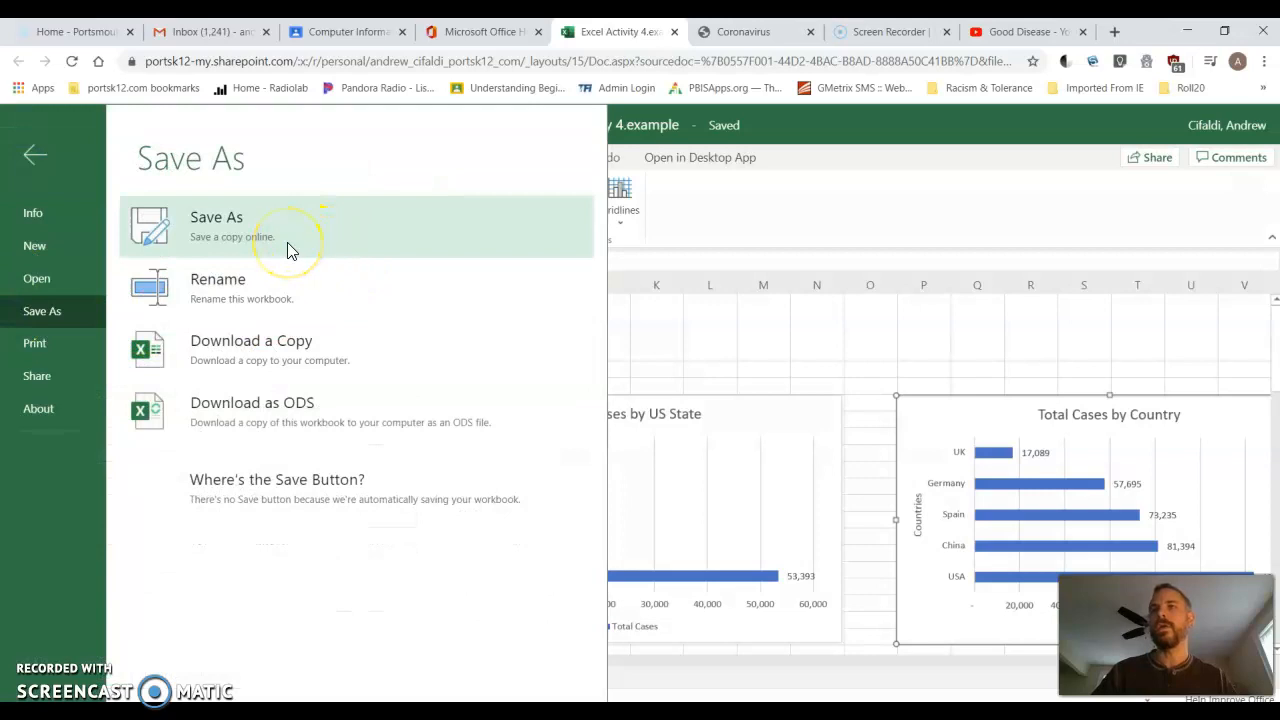
left_click(287, 250)
left_click(545, 402)
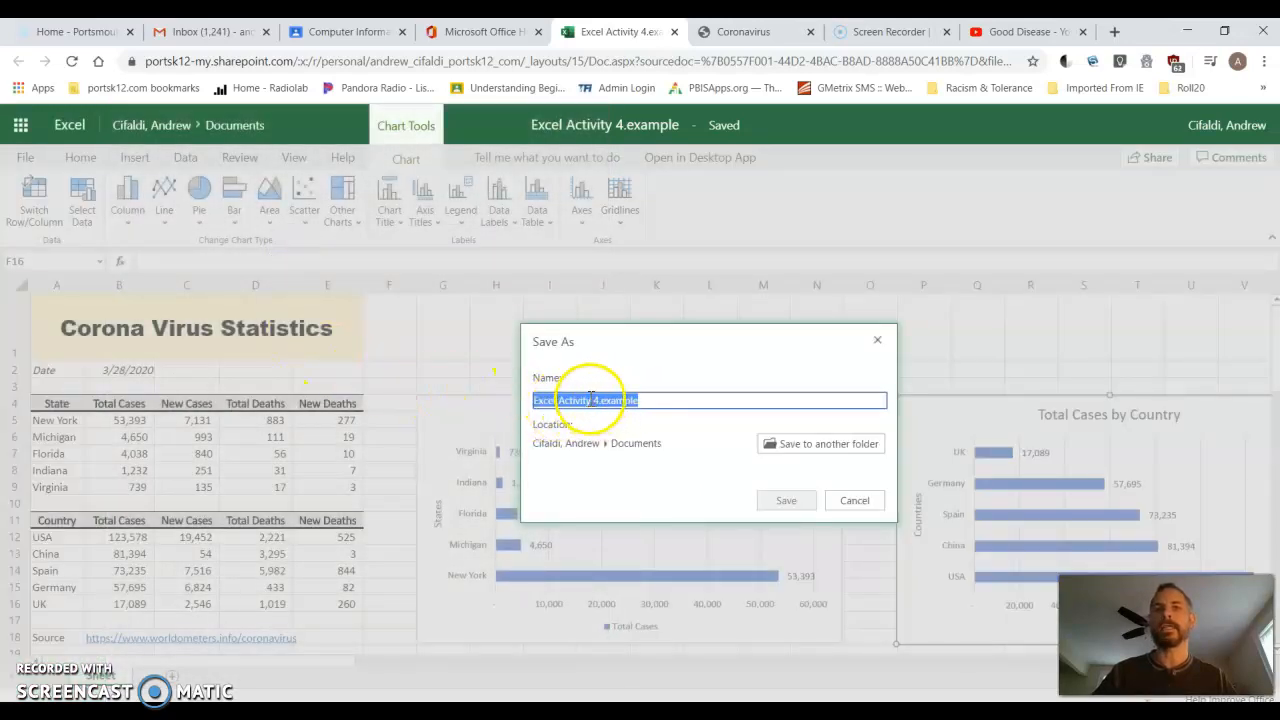
left_click(652, 399)
left_click_drag(652, 399, 600, 400)
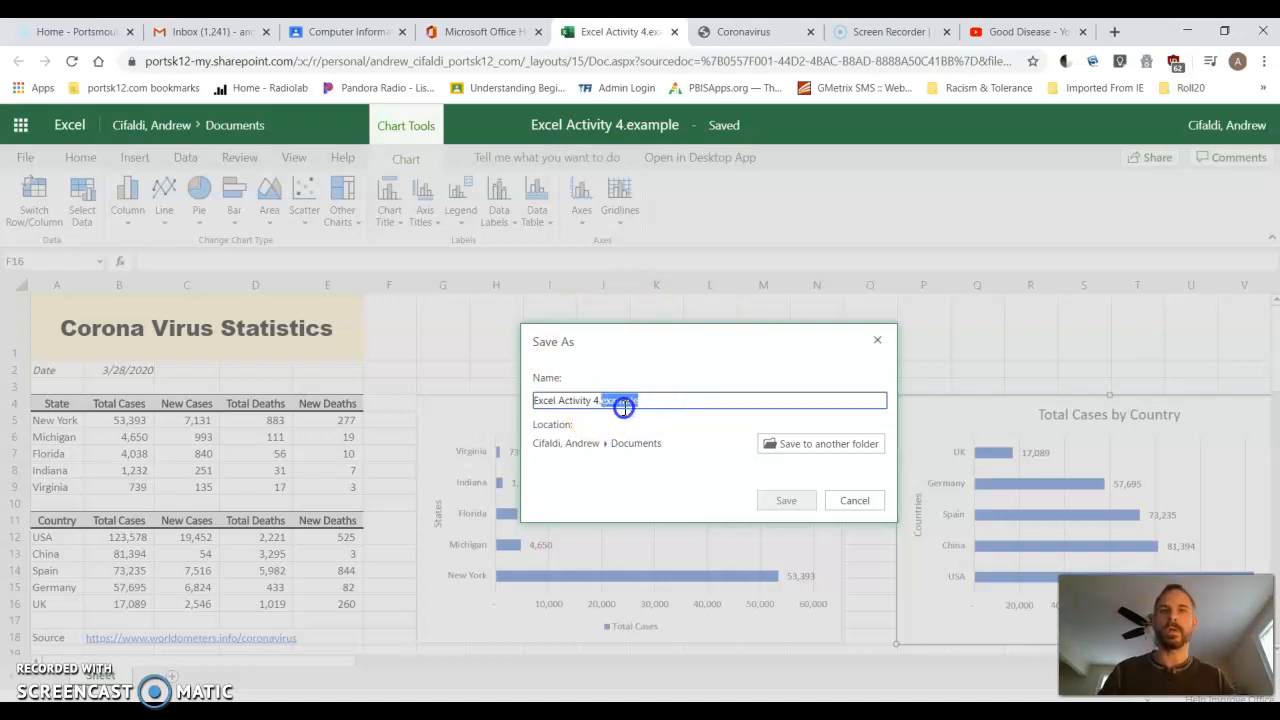
key("BackSpace")
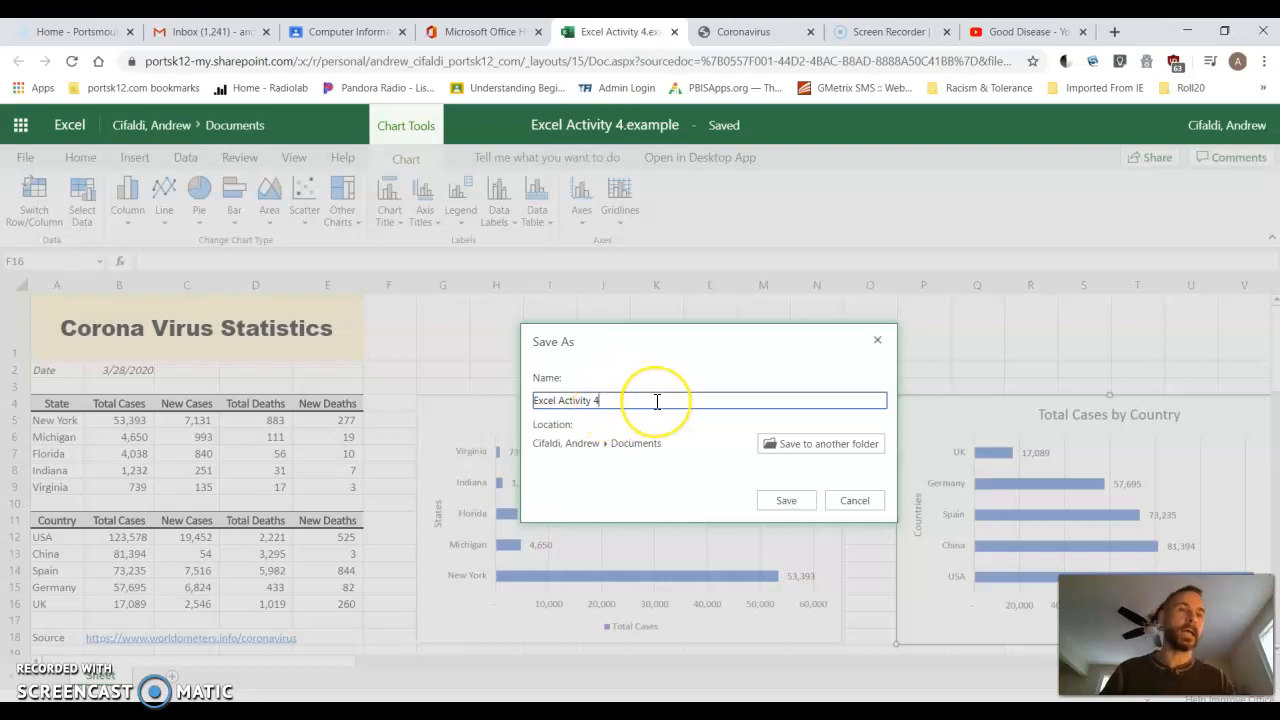
left_click(862, 503)
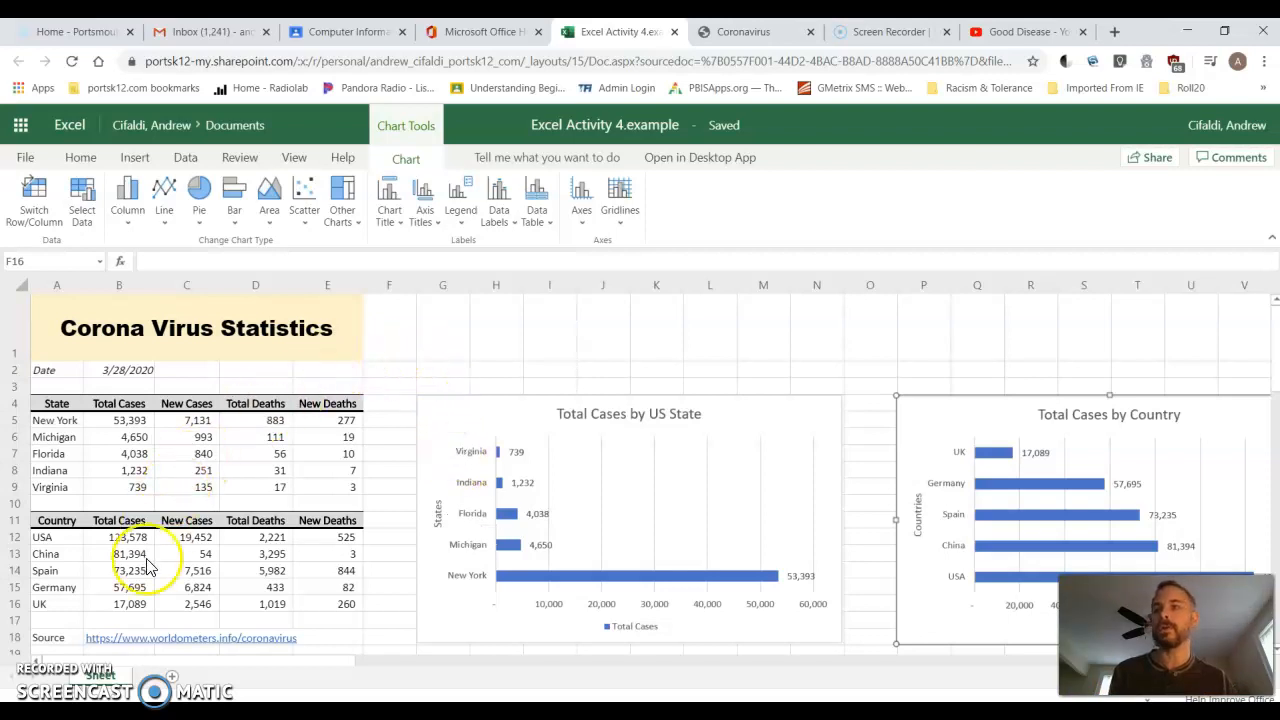
Rename the worksheet containing the statistics tables and charts as Corona Virus Stats
right_click(109, 677)
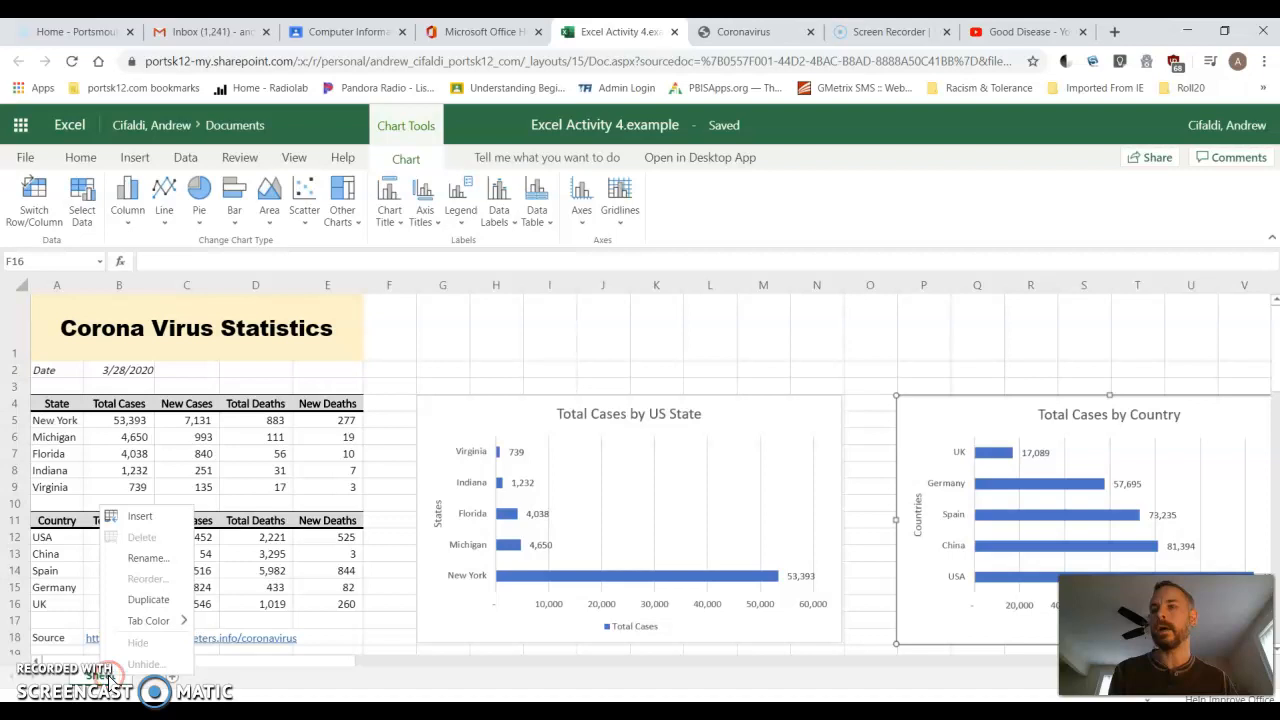
left_click(141, 558)
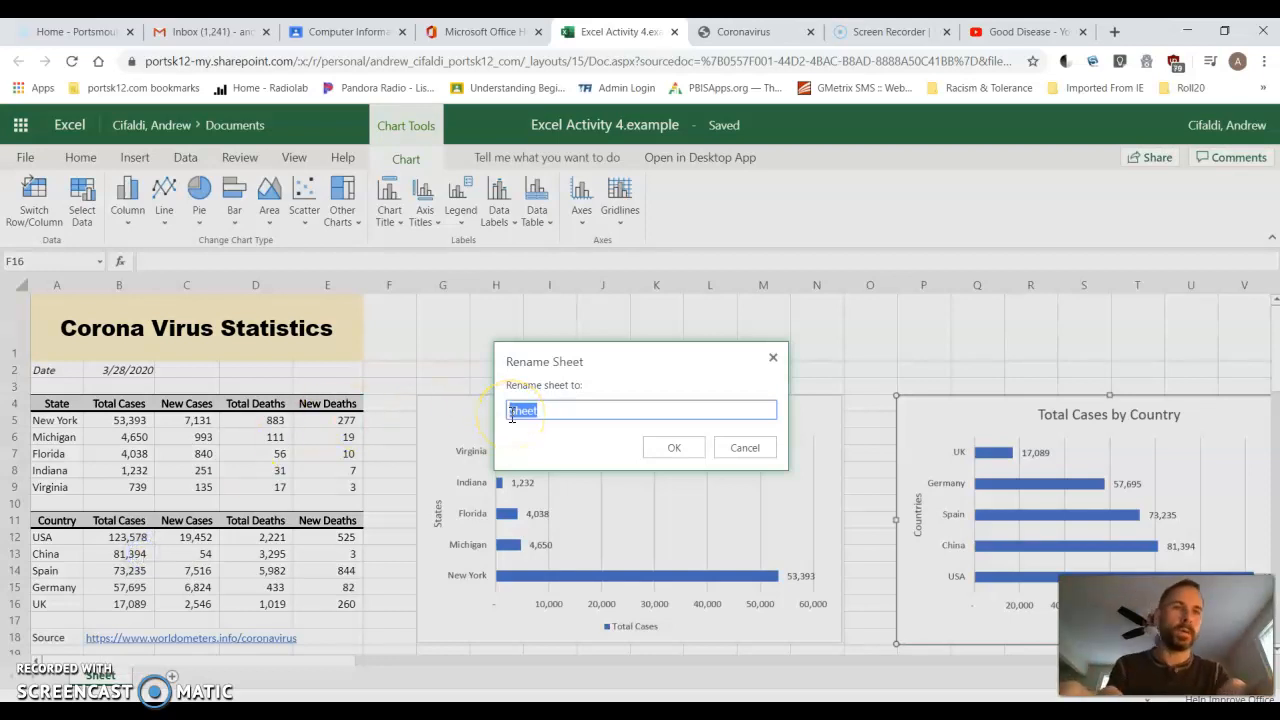
type("Con")
key("BackSpace")
type("rona Virus Stats")
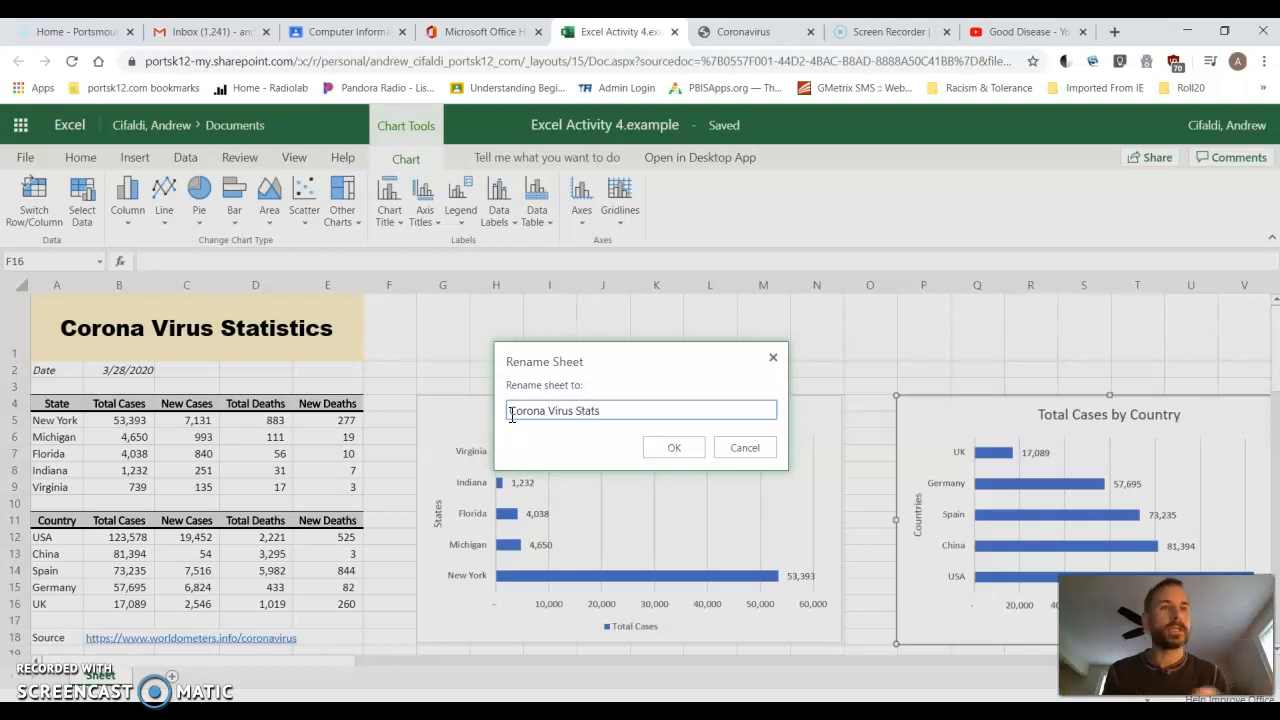
left_click(697, 450)
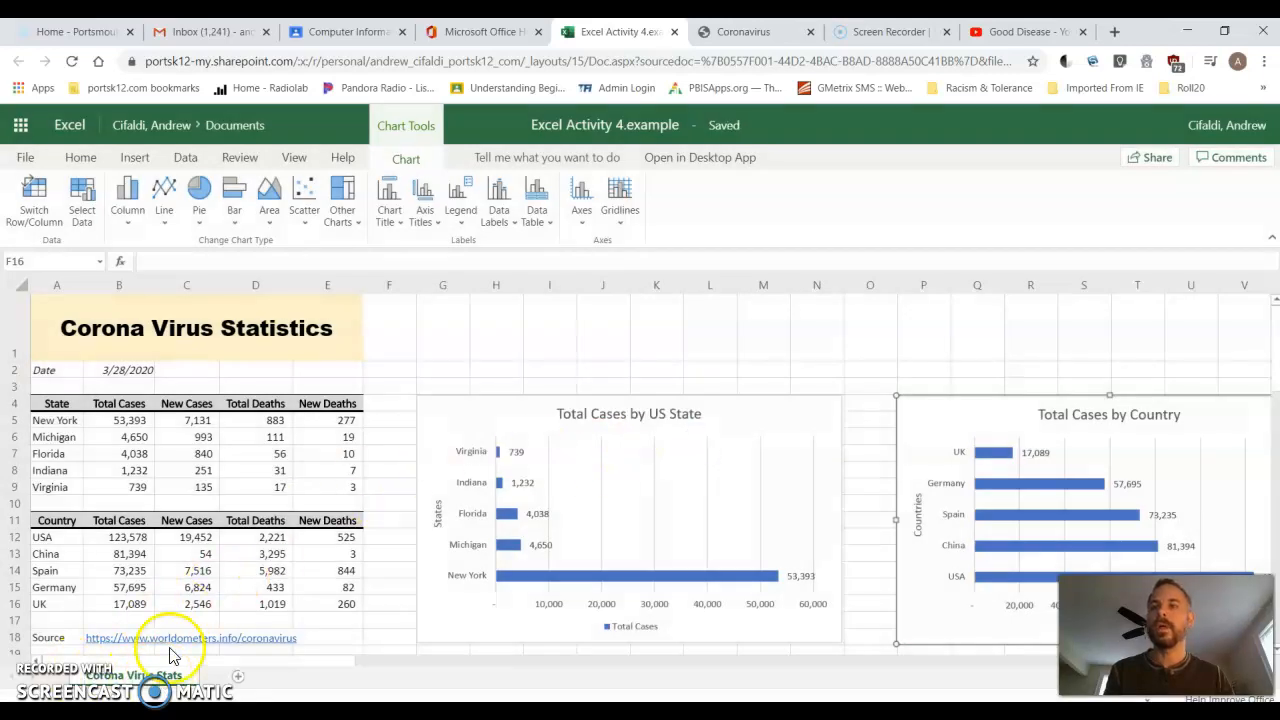
Set the tab color of the Corona Virus Stats sheet to Gold, Accent 4, Lighter 80%
right_click(148, 678)
mouse_move(176, 617)
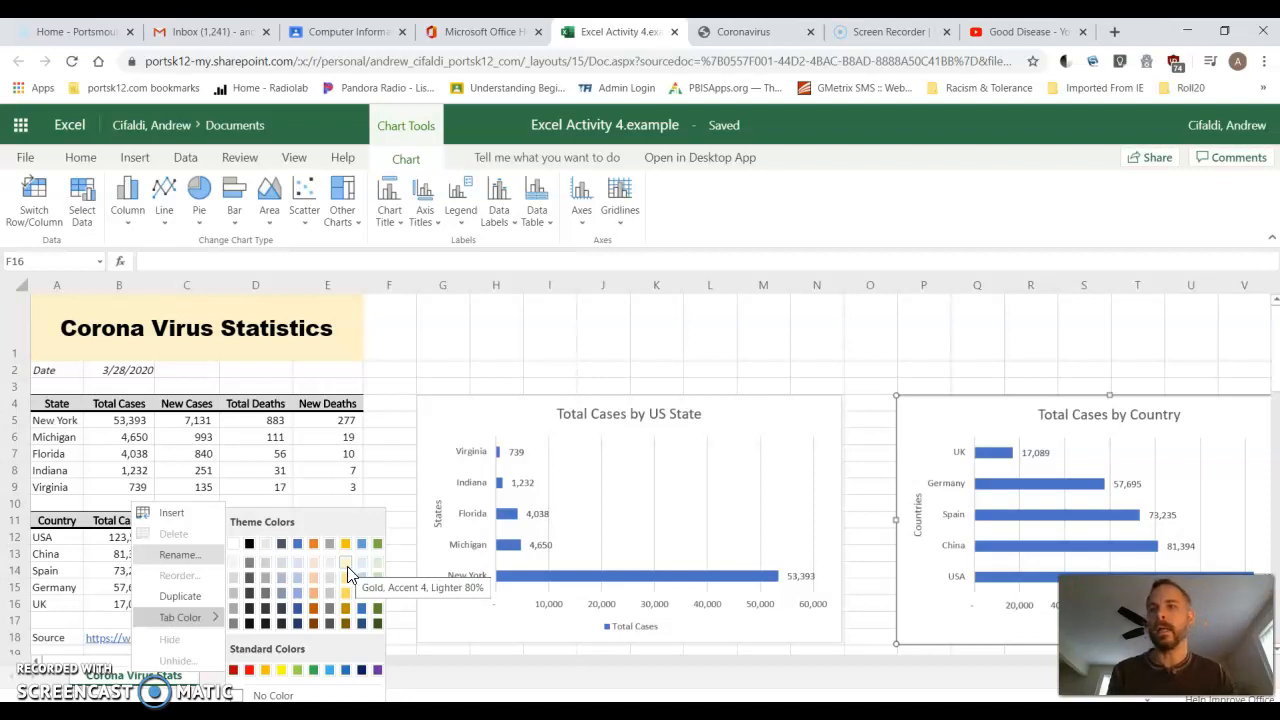
left_click(347, 573)
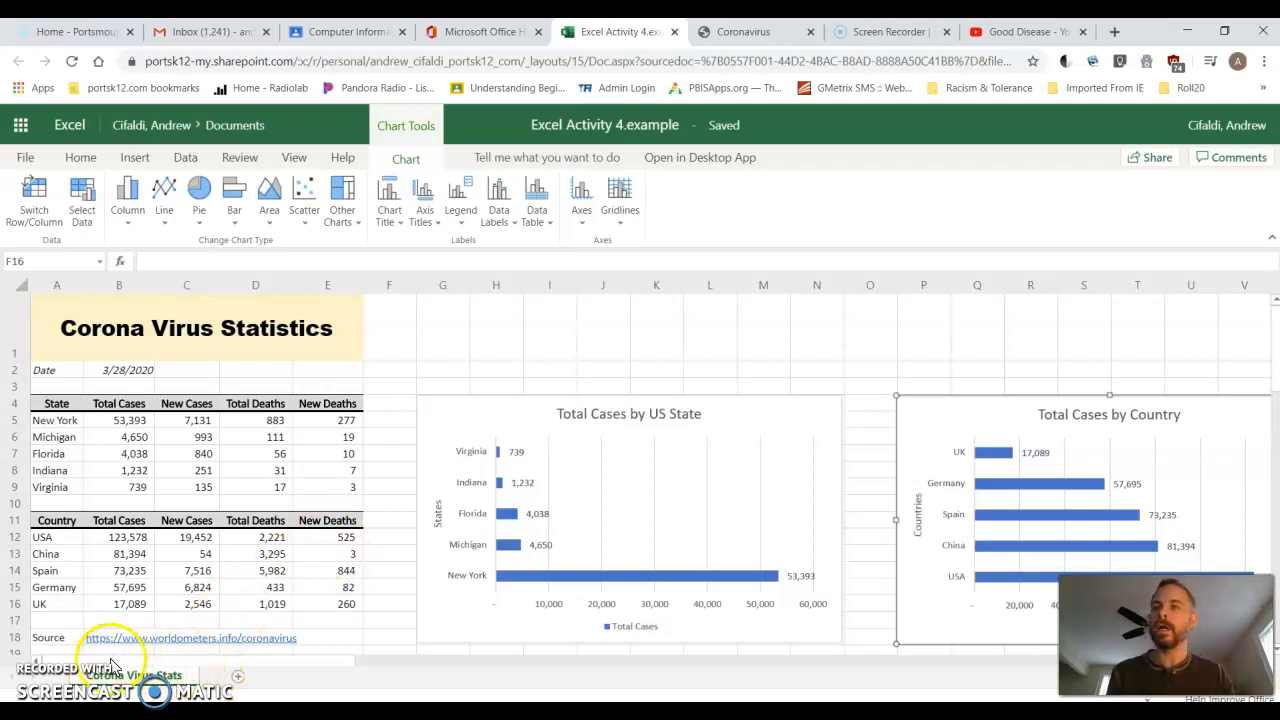
Add a new blank worksheet, check the Corona Virus Stats sheet, and return to the new one
left_click(239, 678)
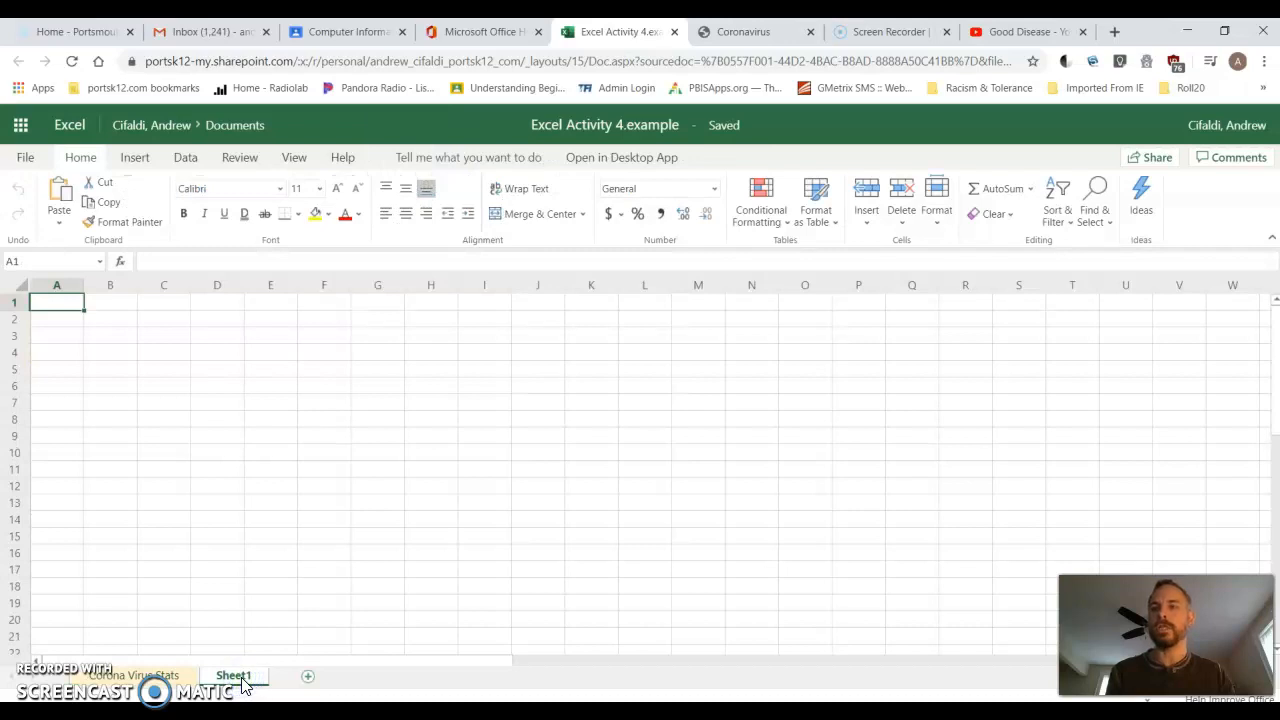
left_click(150, 677)
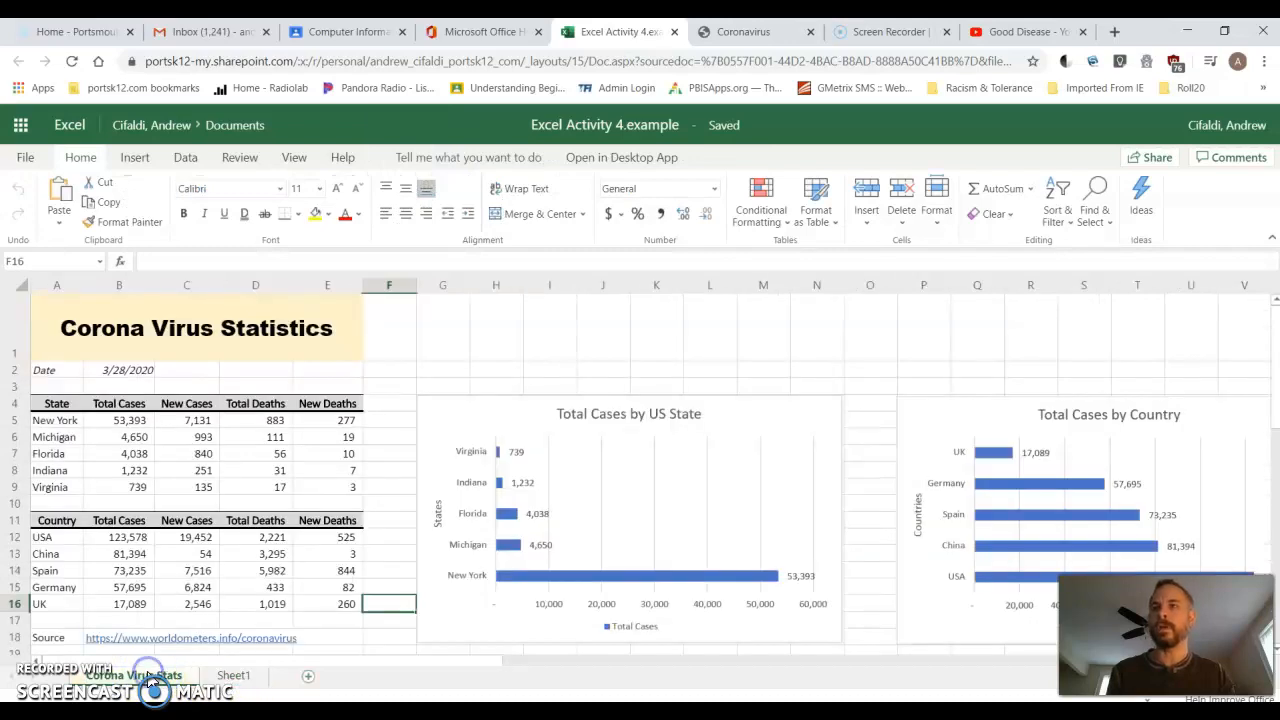
left_click(229, 675)
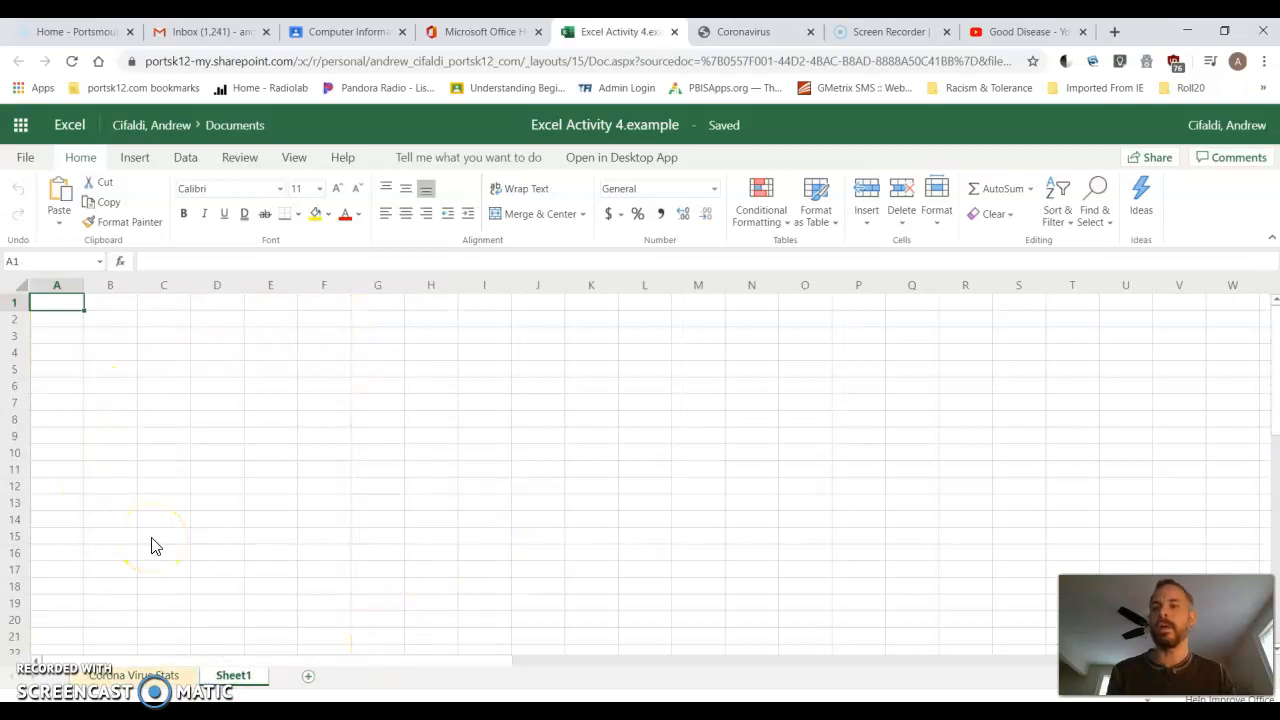
Rename the new blank worksheet as Virginia Over Time
right_click(232, 676)
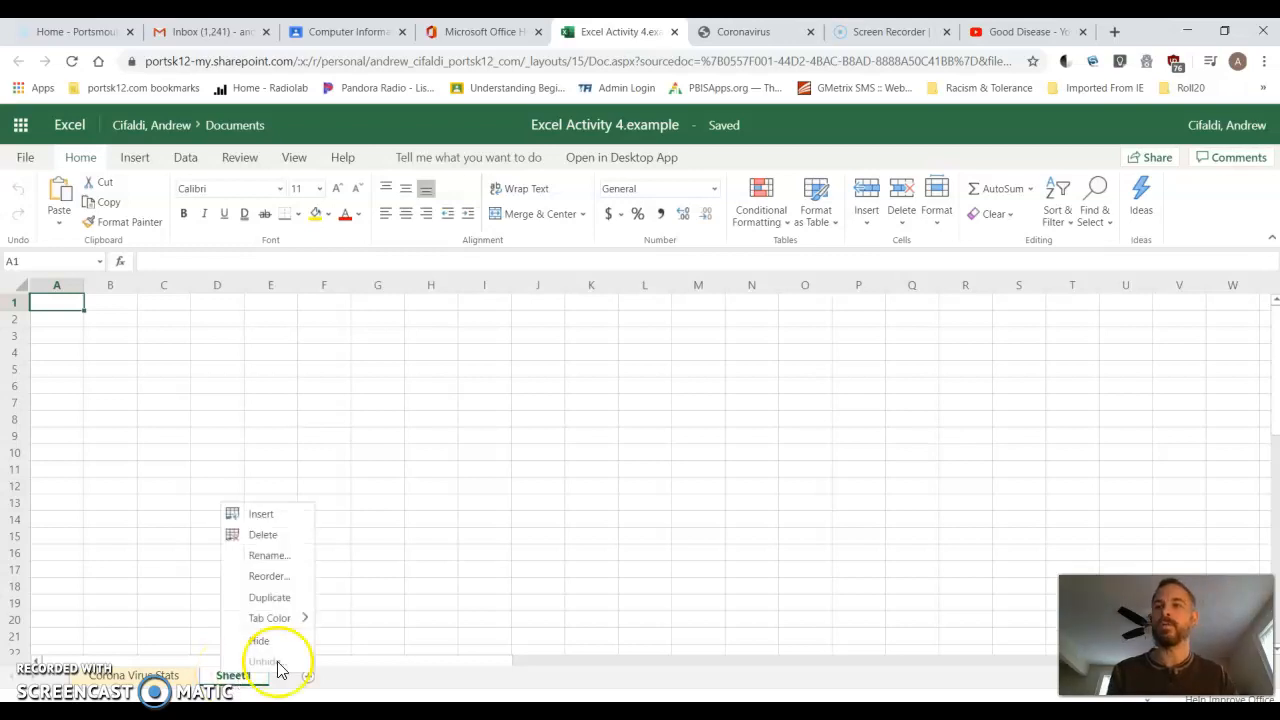
left_click(294, 558)
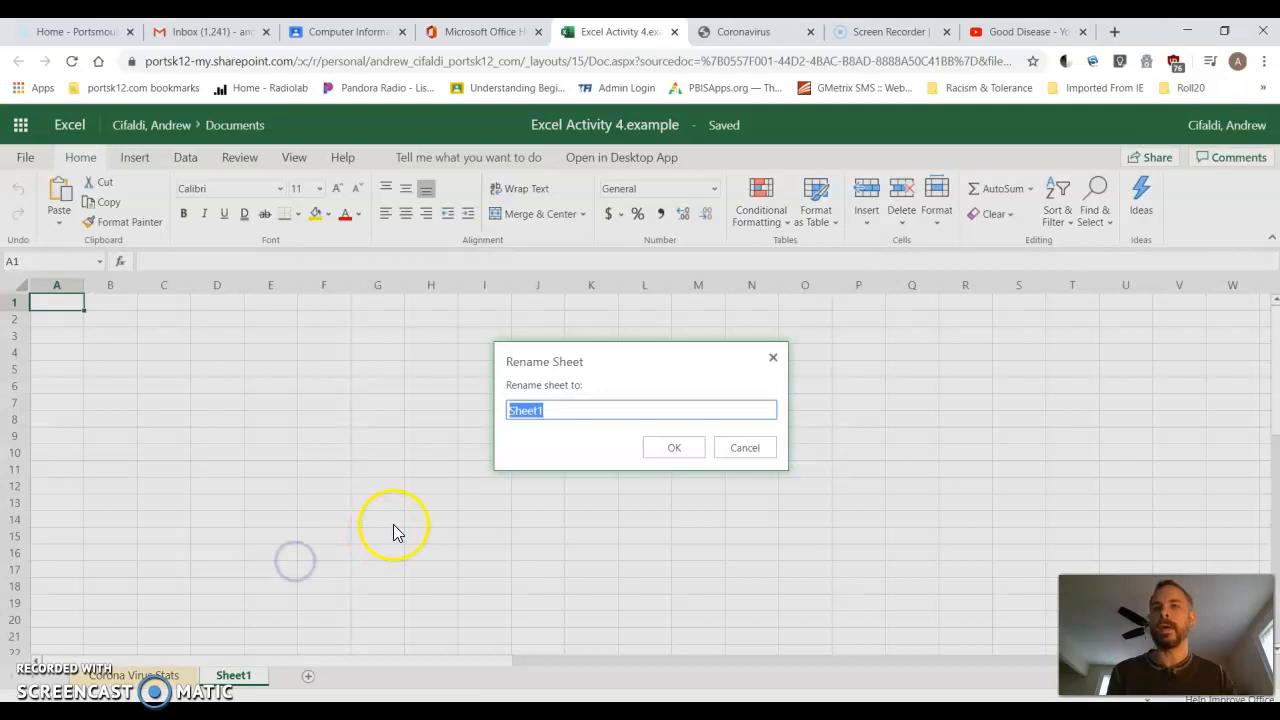
type("V")
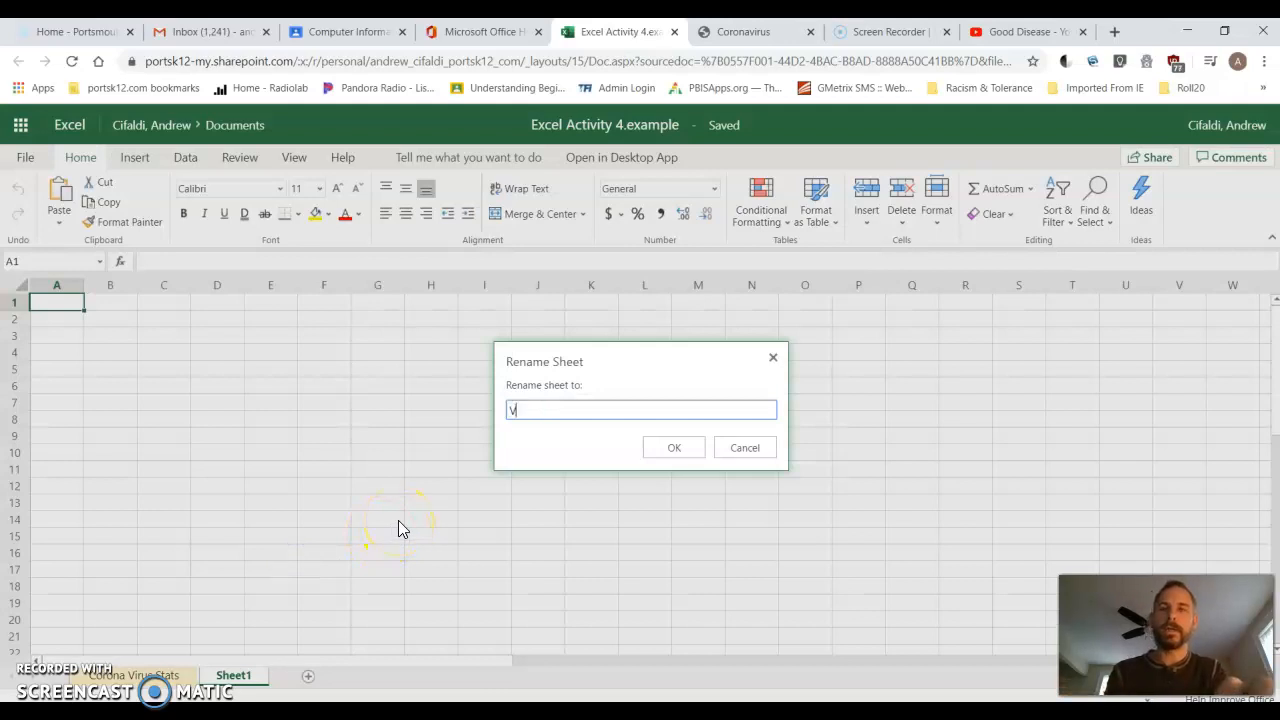
type("irginia o")
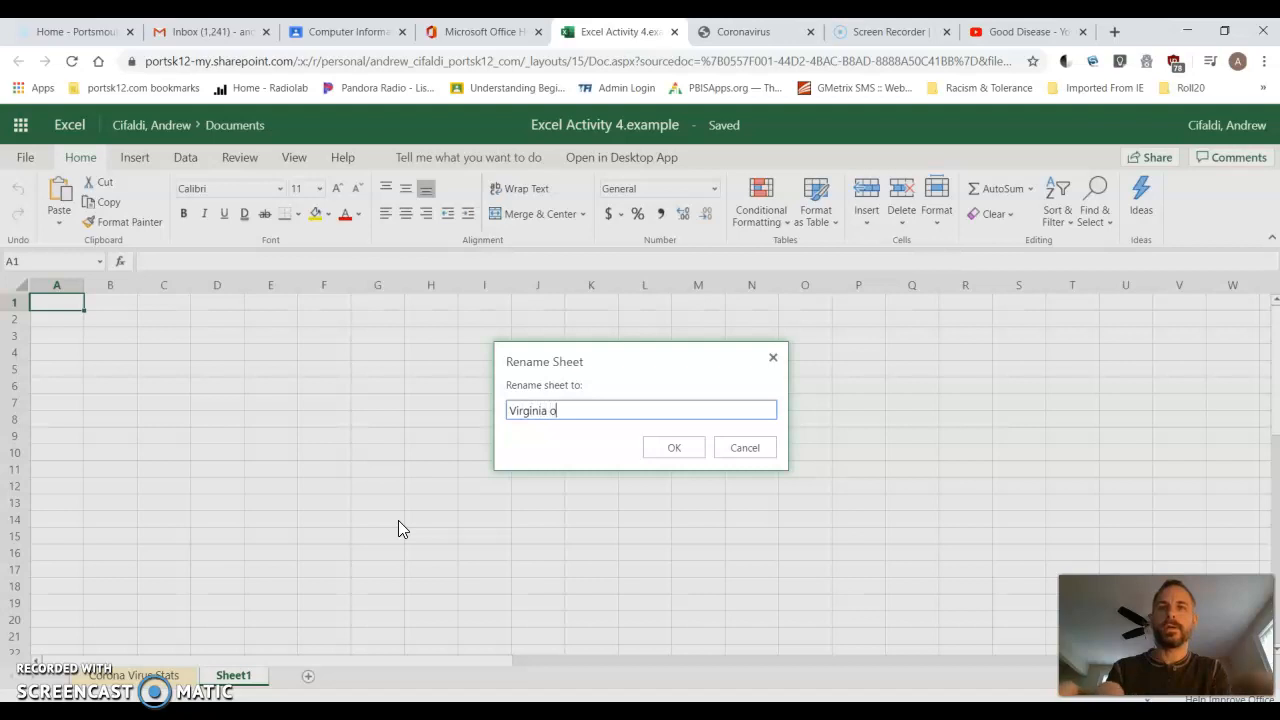
type("ve")
key("BackSpace")
key("BackSpace")
key("BackSpace")
type("Over Time")
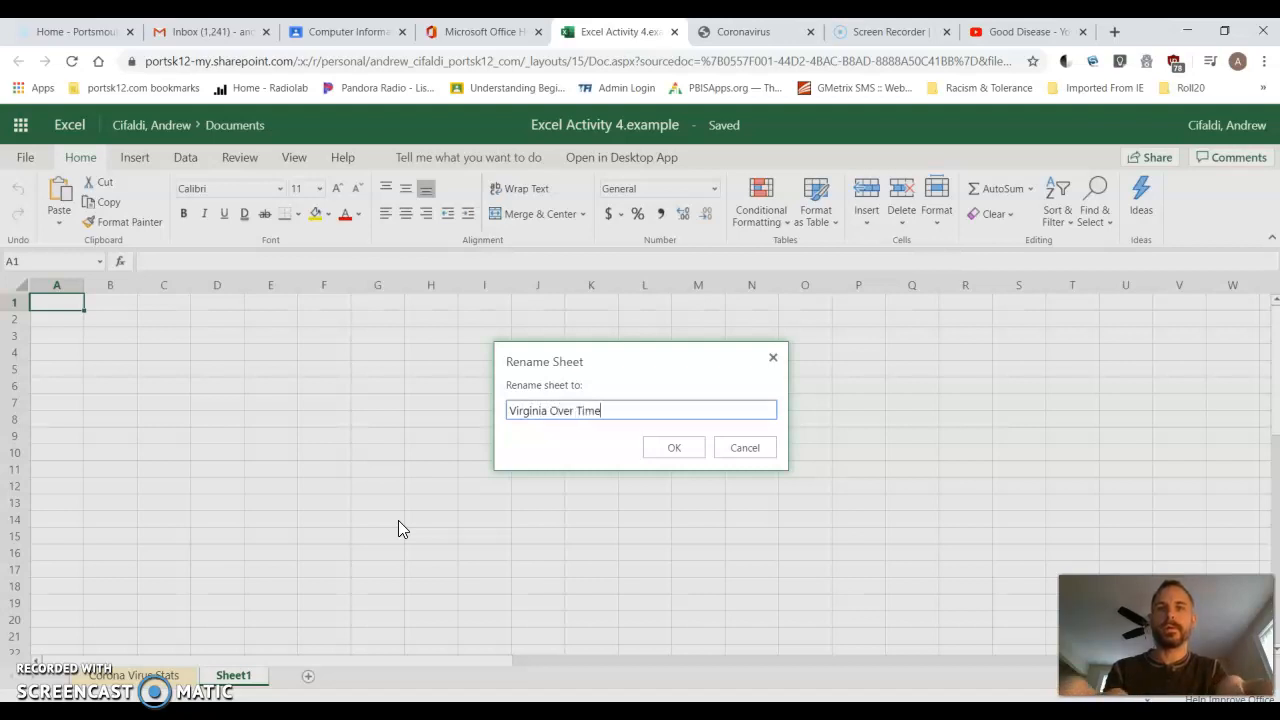
left_click(672, 448)
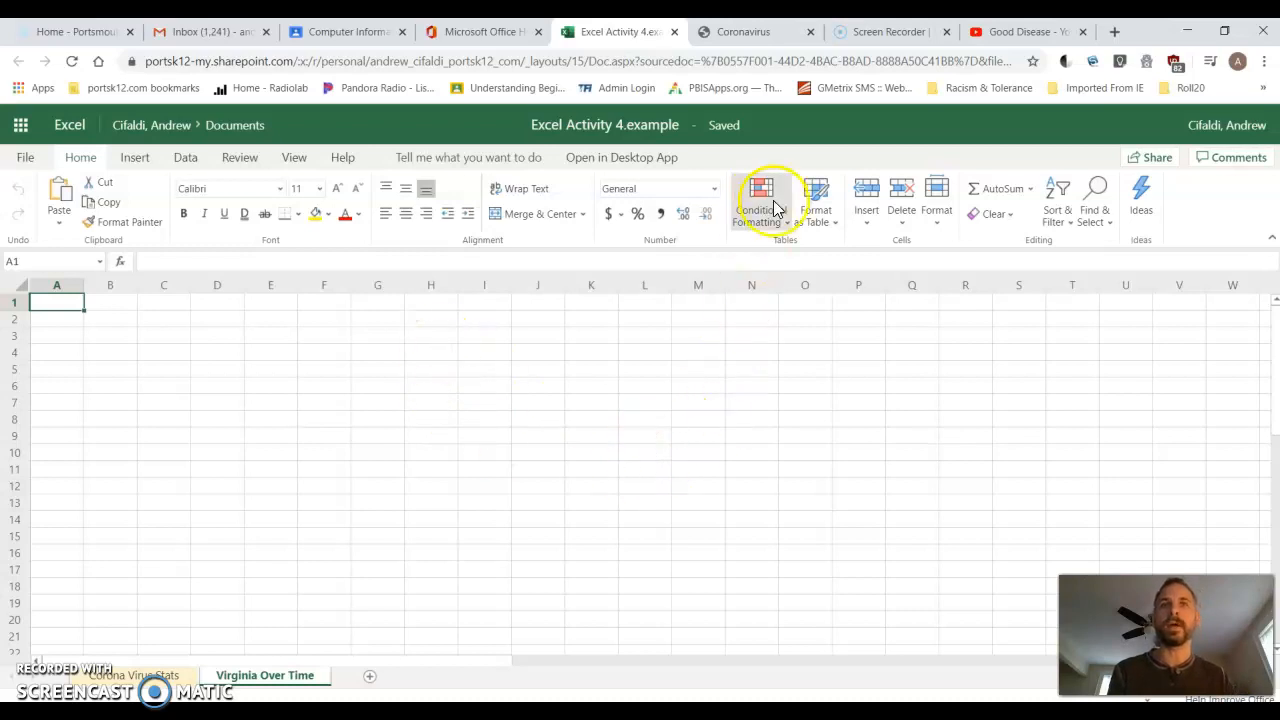
Examine the Virginia Department of Health coronavirus page: statewide totals, cases by locality, and the chart of cases by date illness began
left_click(746, 32)
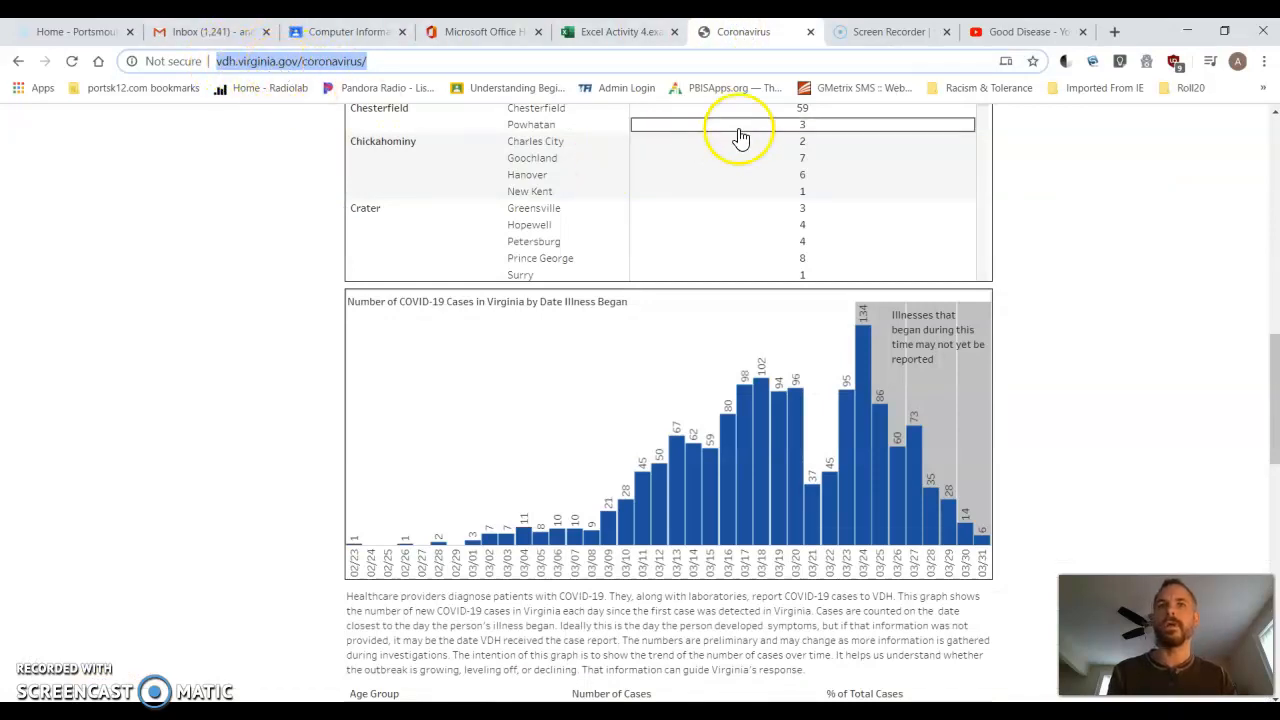
scroll(235, 515, "up", 7)
scroll(236, 515, "up", 4)
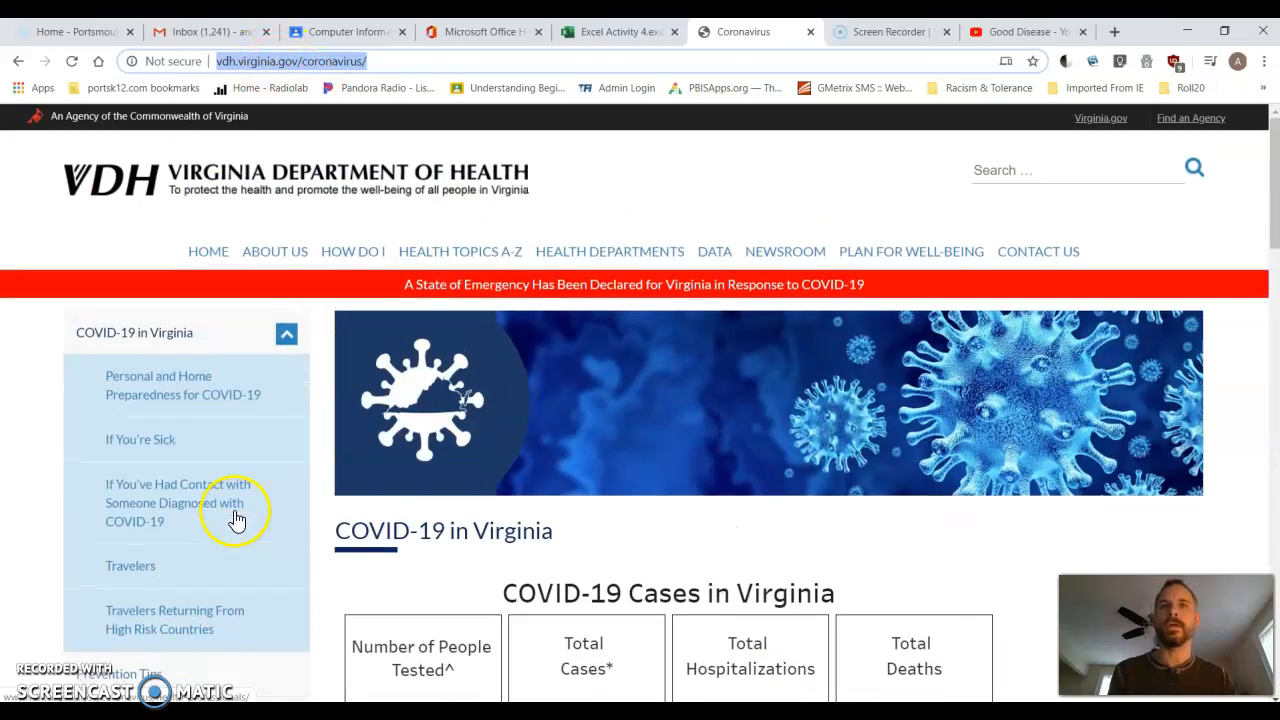
scroll(240, 437, "down", 1)
scroll(240, 437, "down", 2)
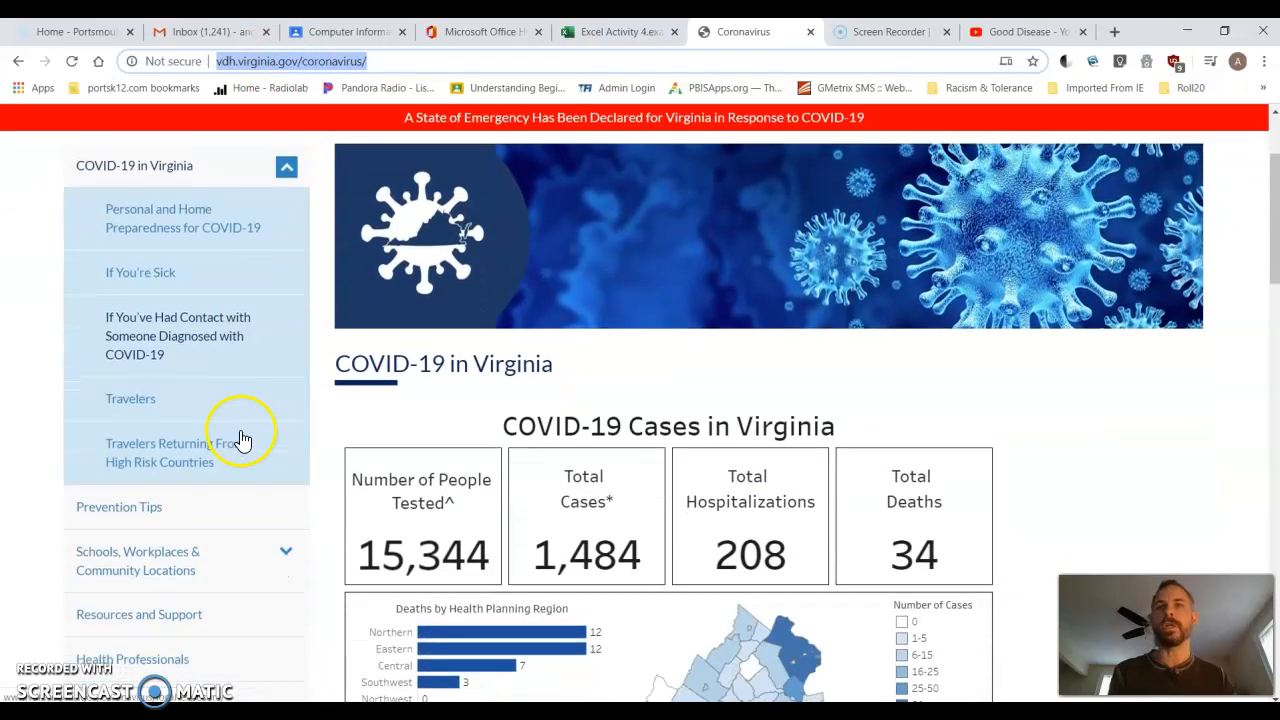
scroll(640, 486, "down", 1)
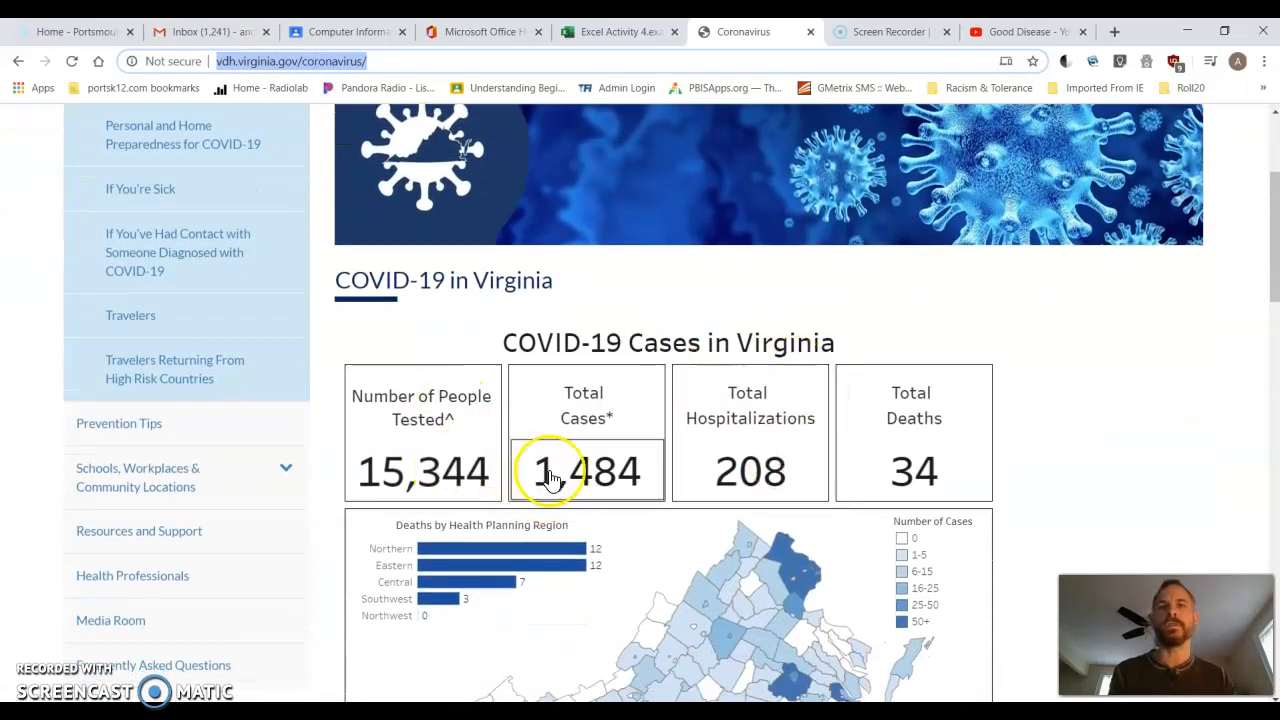
scroll(286, 557, "down", 2)
scroll(312, 488, "down", 2)
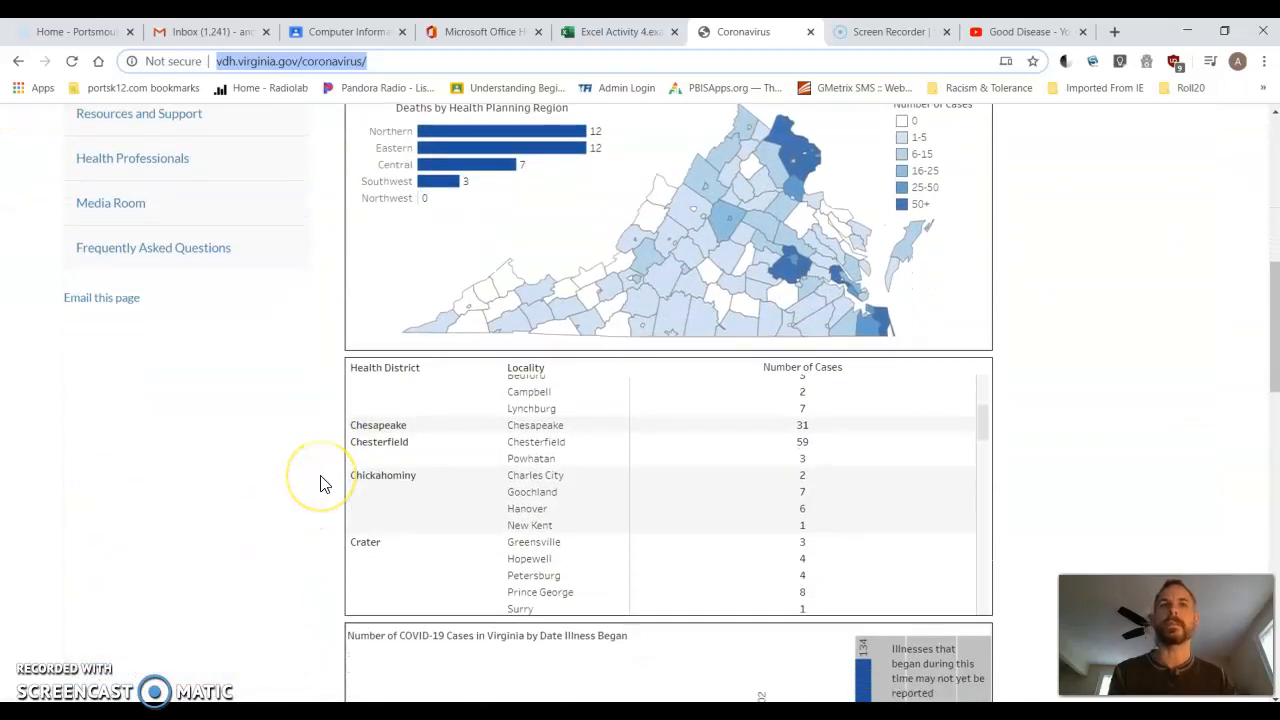
scroll(320, 484, "down", 2)
scroll(320, 484, "down", 2)
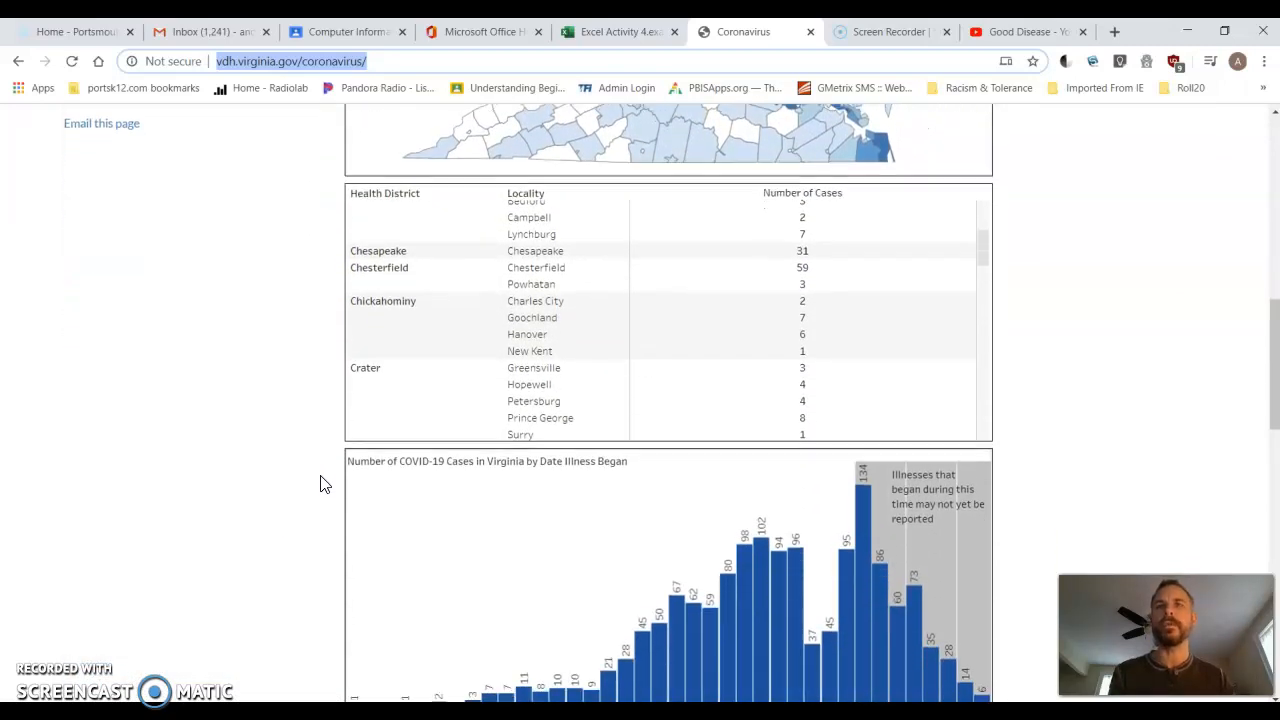
Switch from the Virginia health page to the Excel workbook and enter Corona Virus Statistics in A1 and Virginia Cases Reported in A2
scroll(320, 484, "down", 1)
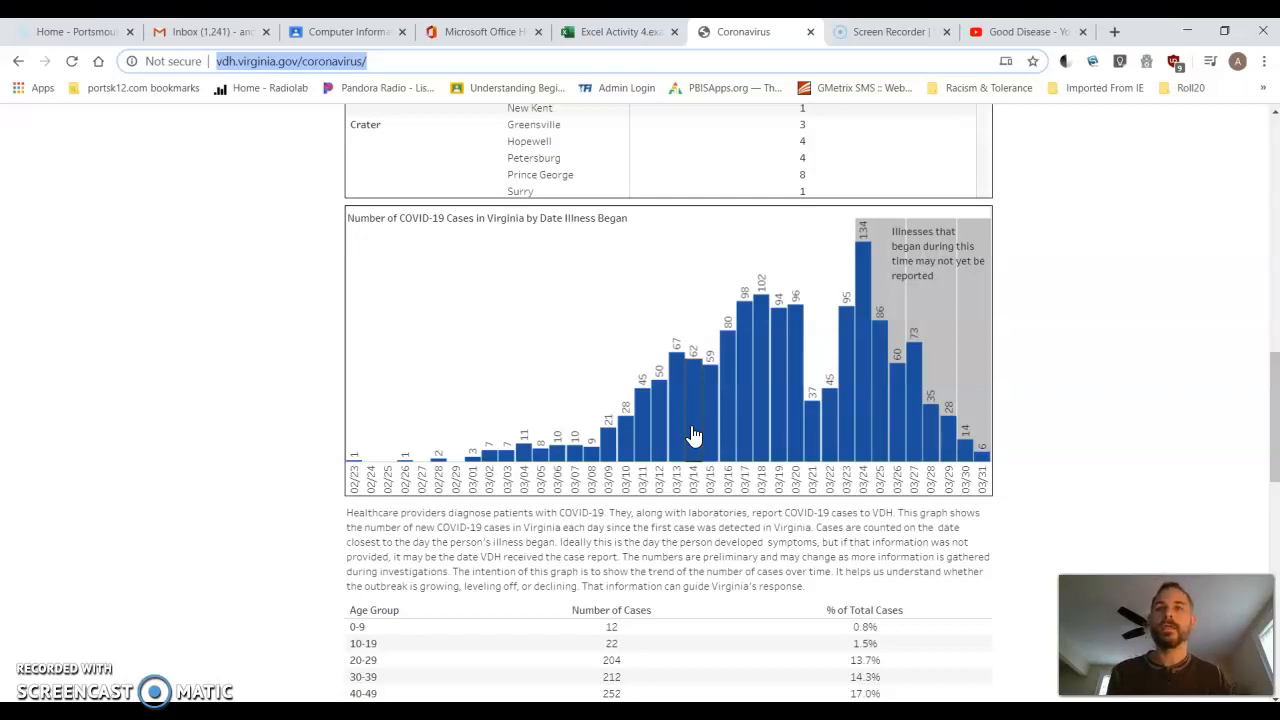
left_click(357, 491)
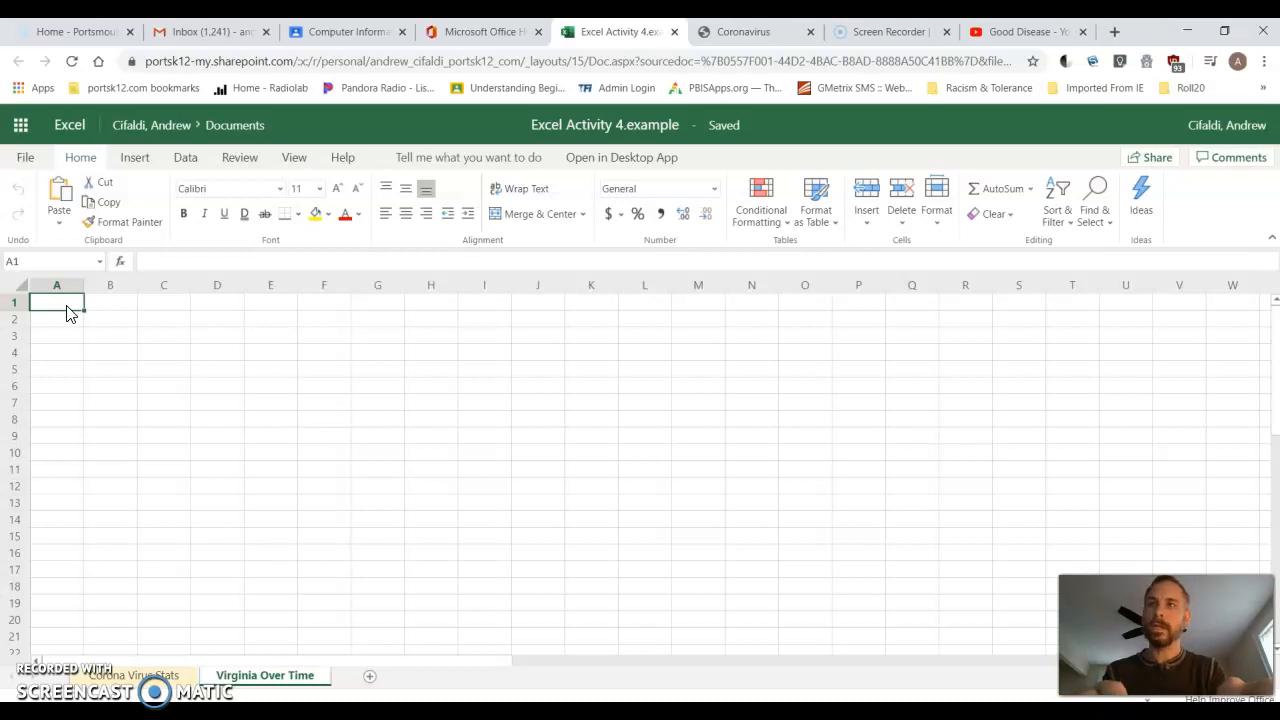
type("Corona Virus Statist")
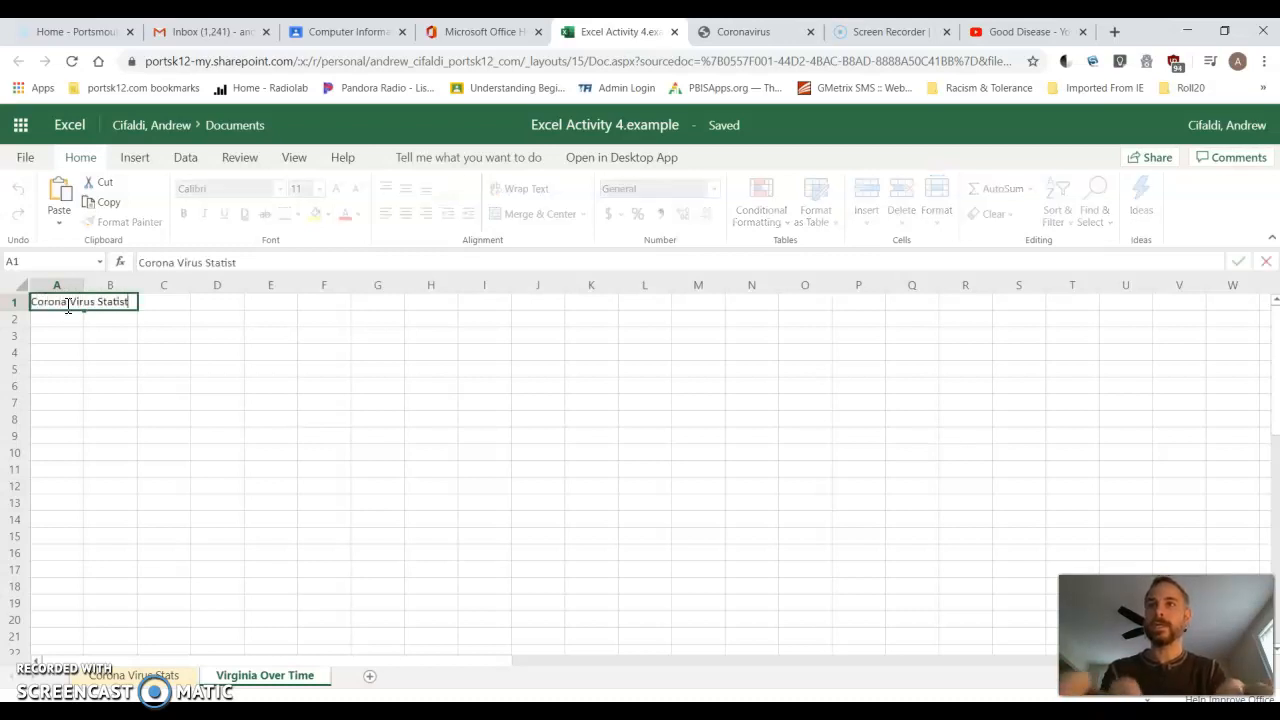
type("ics")
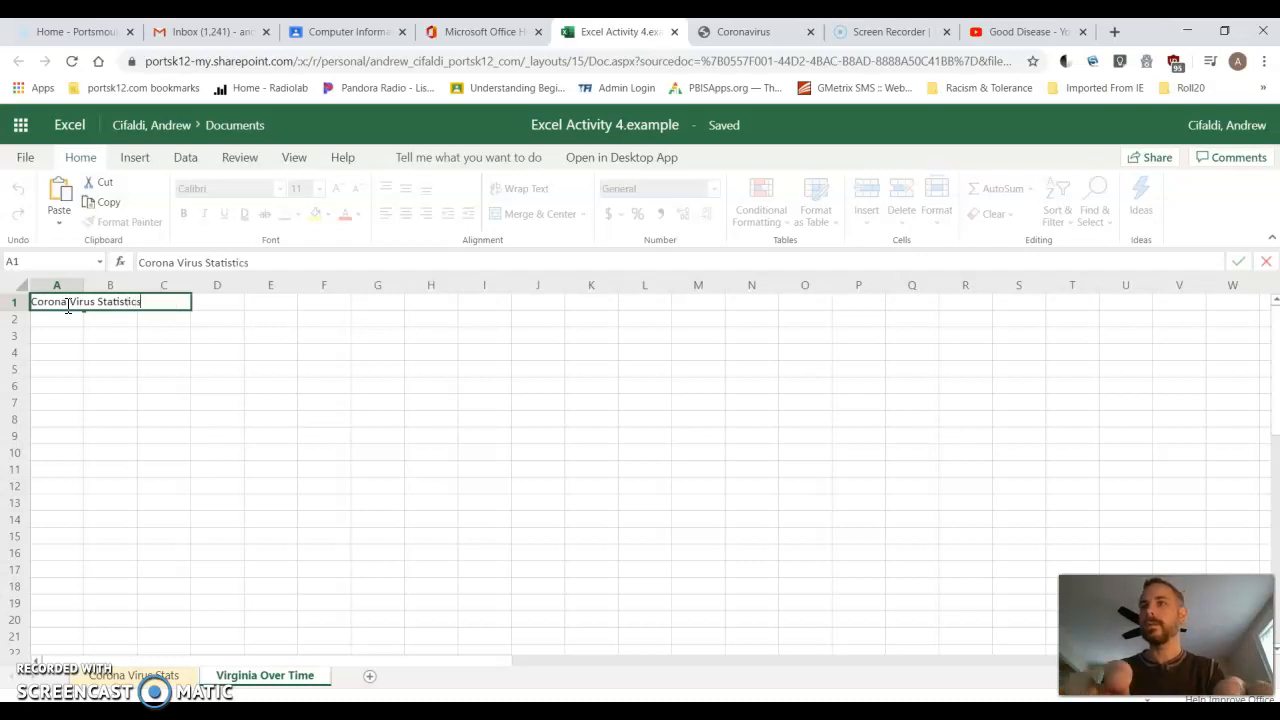
key("Return")
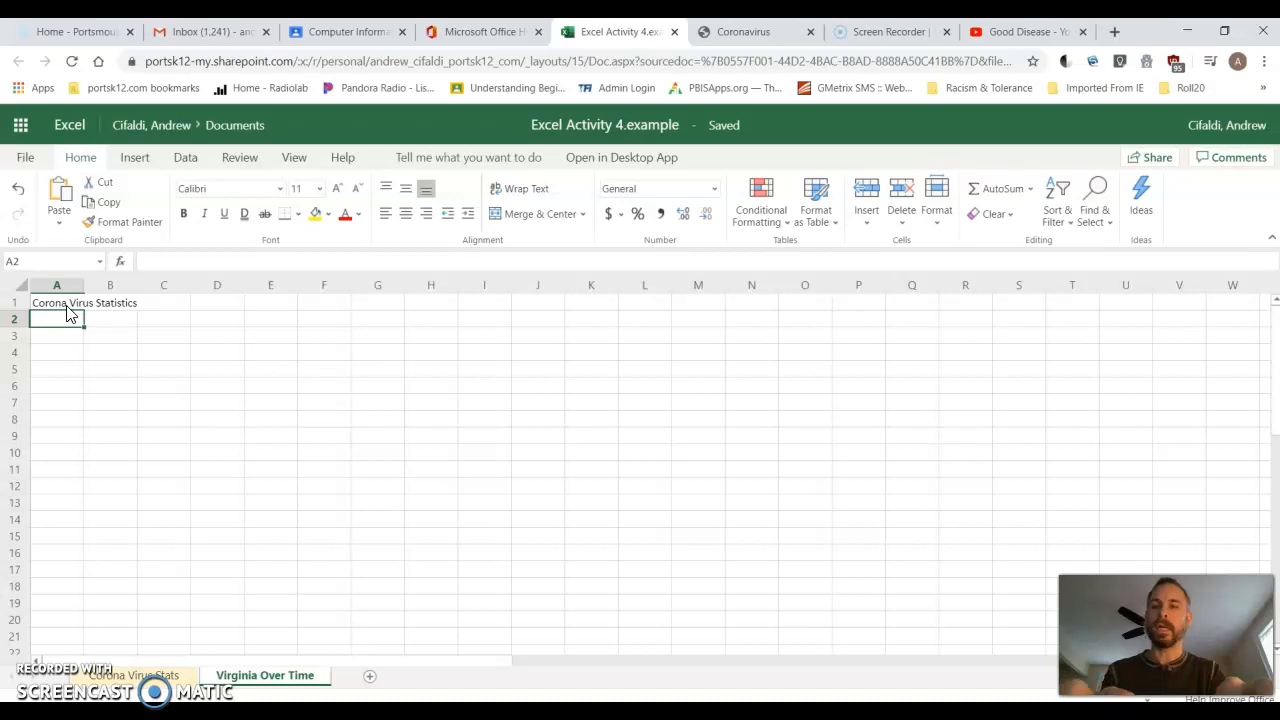
type("Virgin")
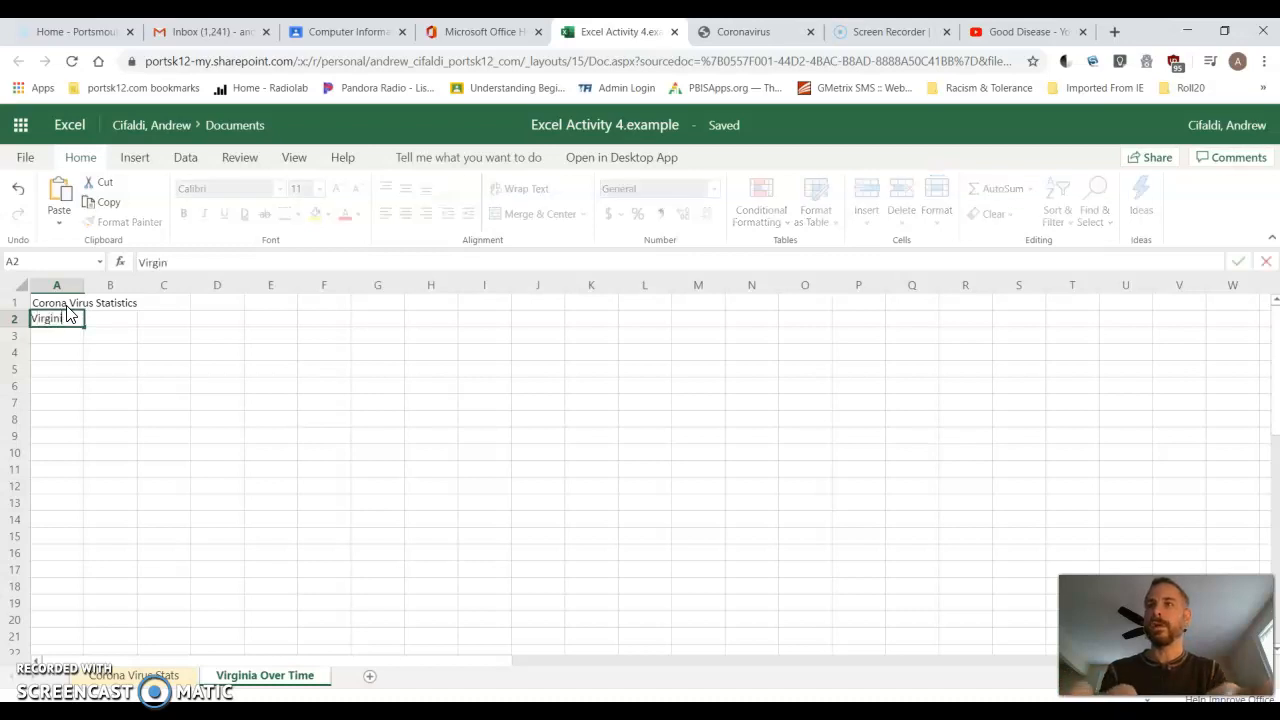
type("ia Cases Reporte")
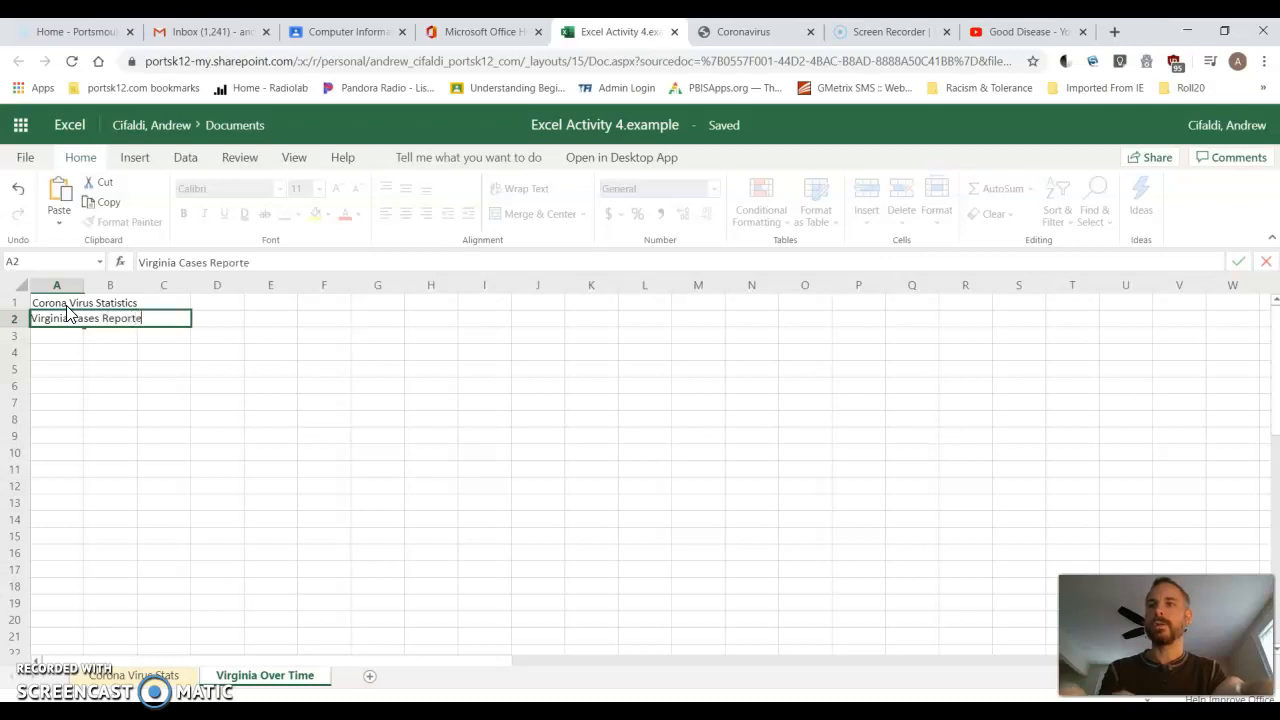
type("d")
key("Return")
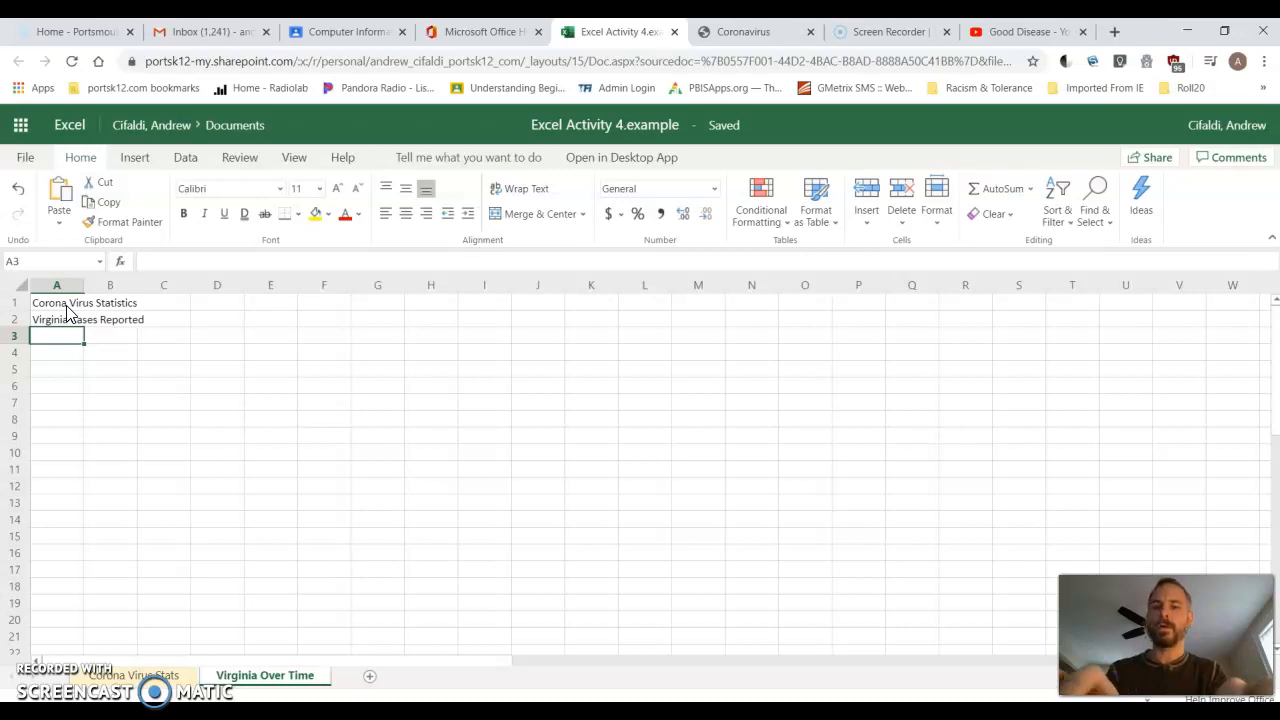
Check the date row on the Corona Virus Stats sheet, and on Virginia Over Time enter Date in A3 and 4/1/2020 in B3
type("As")
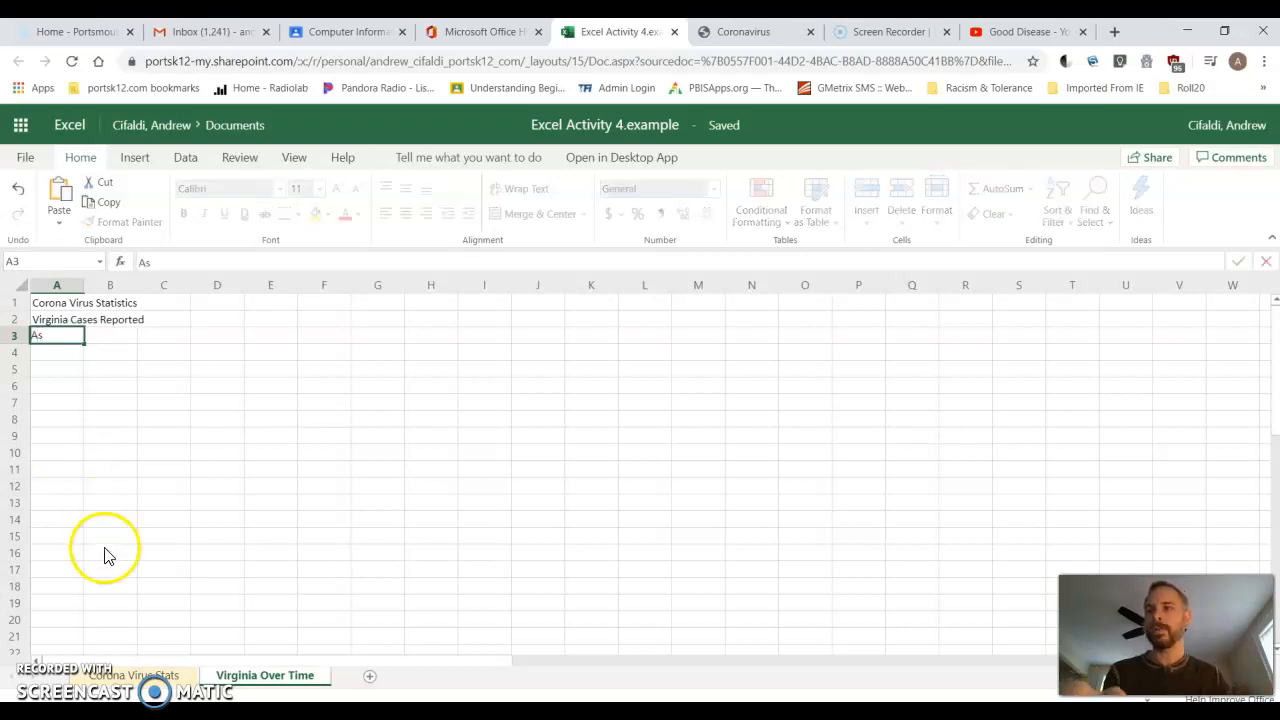
left_click(113, 677)
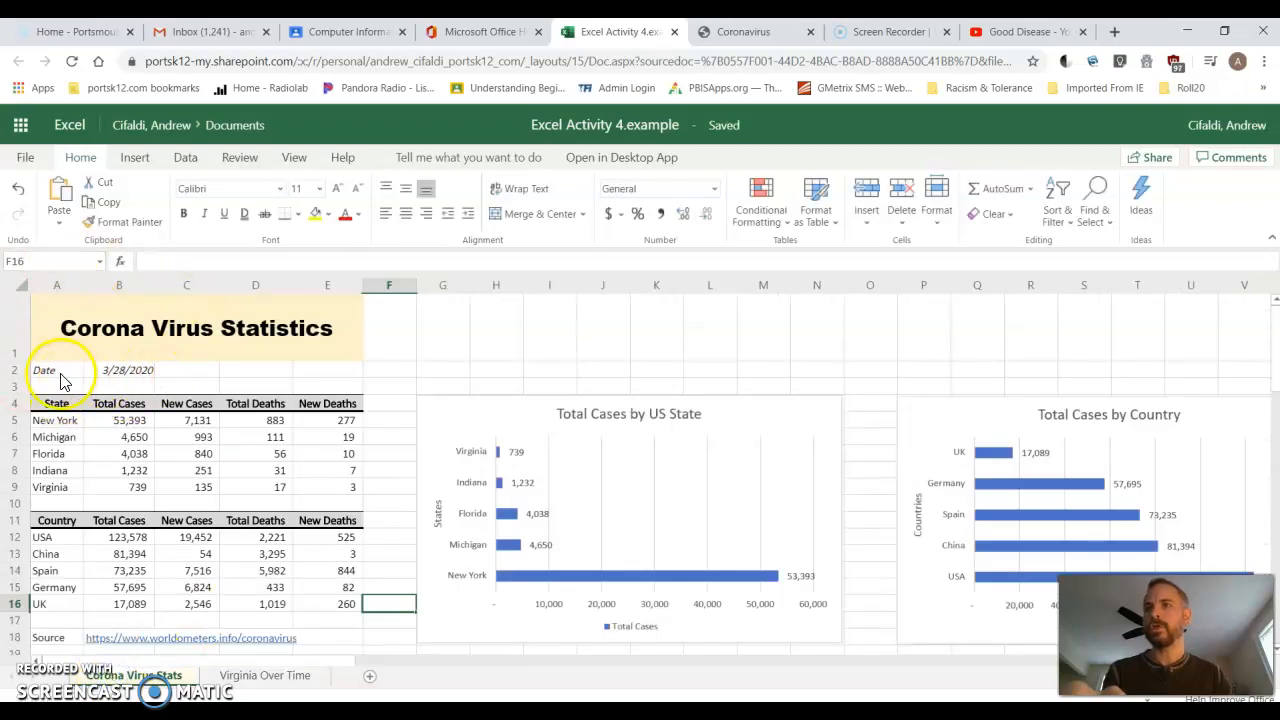
left_click(265, 675)
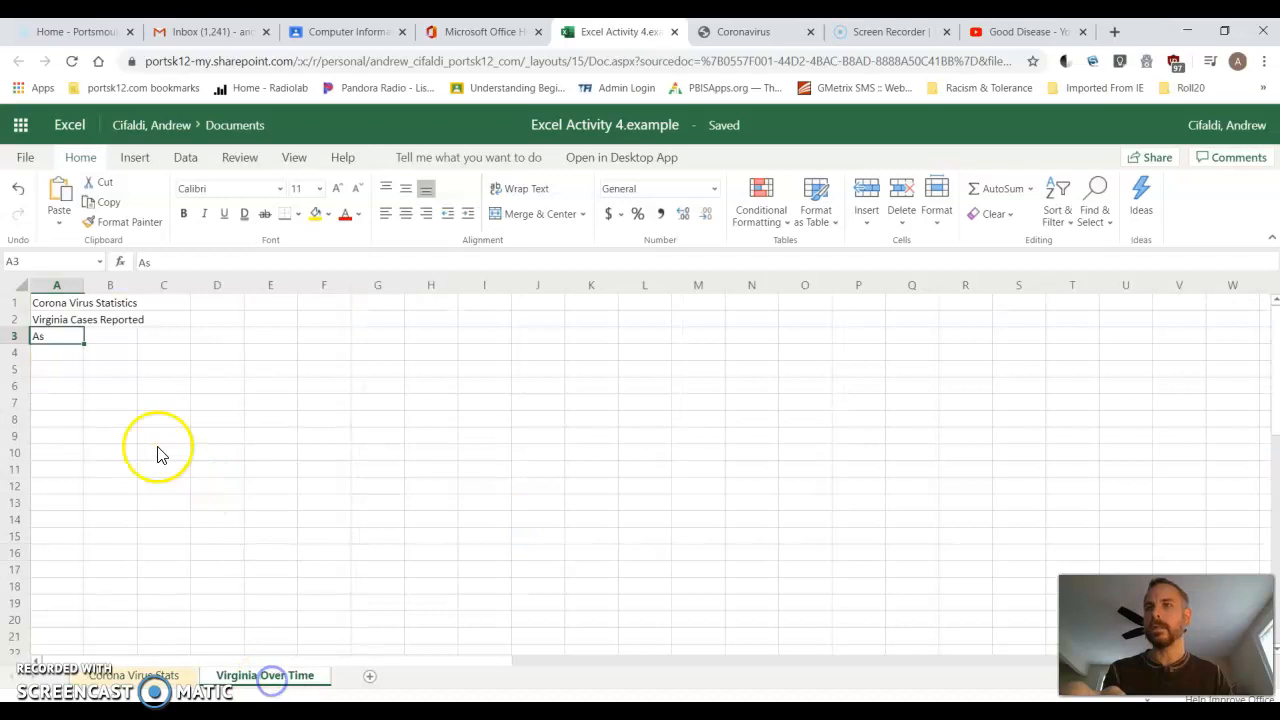
type("Date")
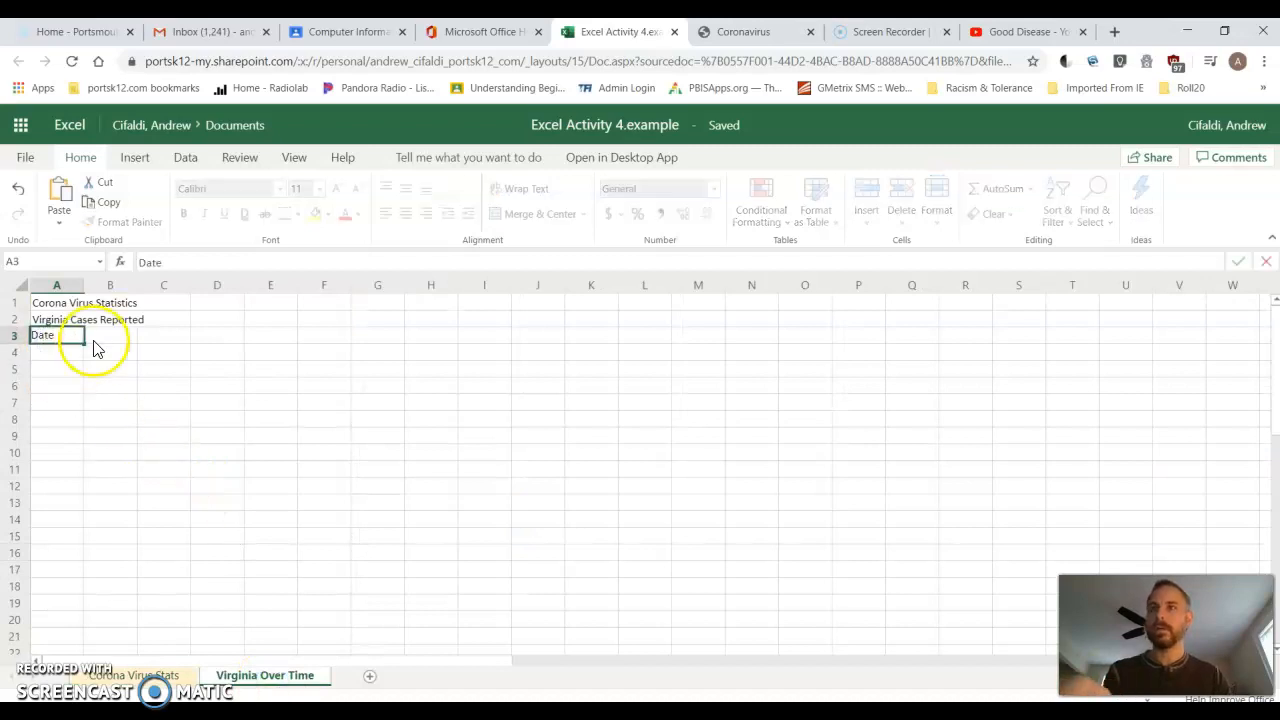
left_click(91, 342)
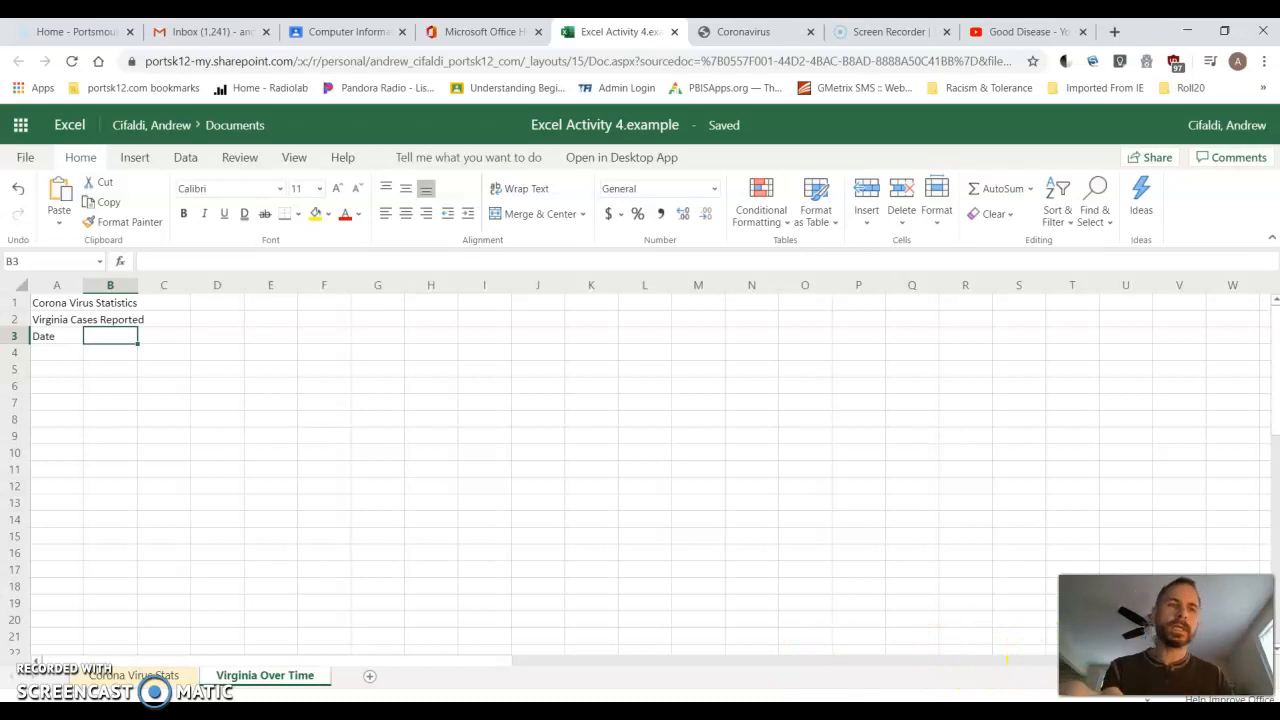
type("4")
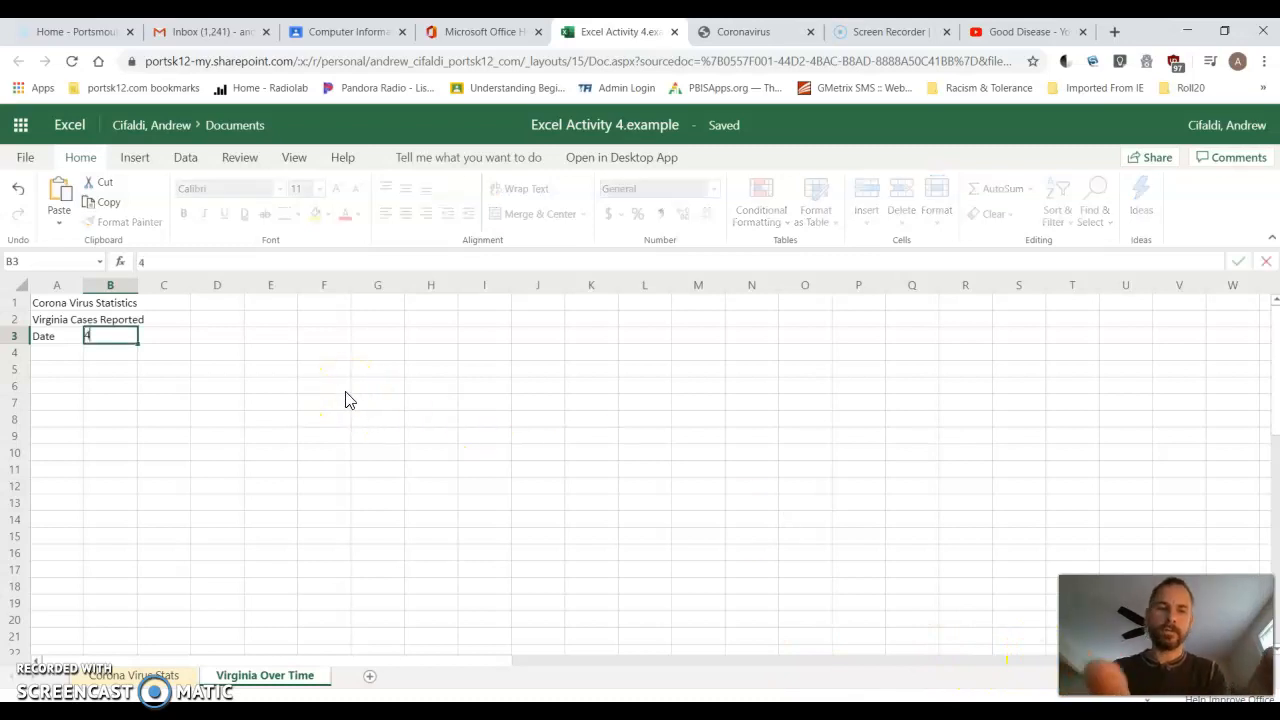
type("/1/2020")
key("Return")
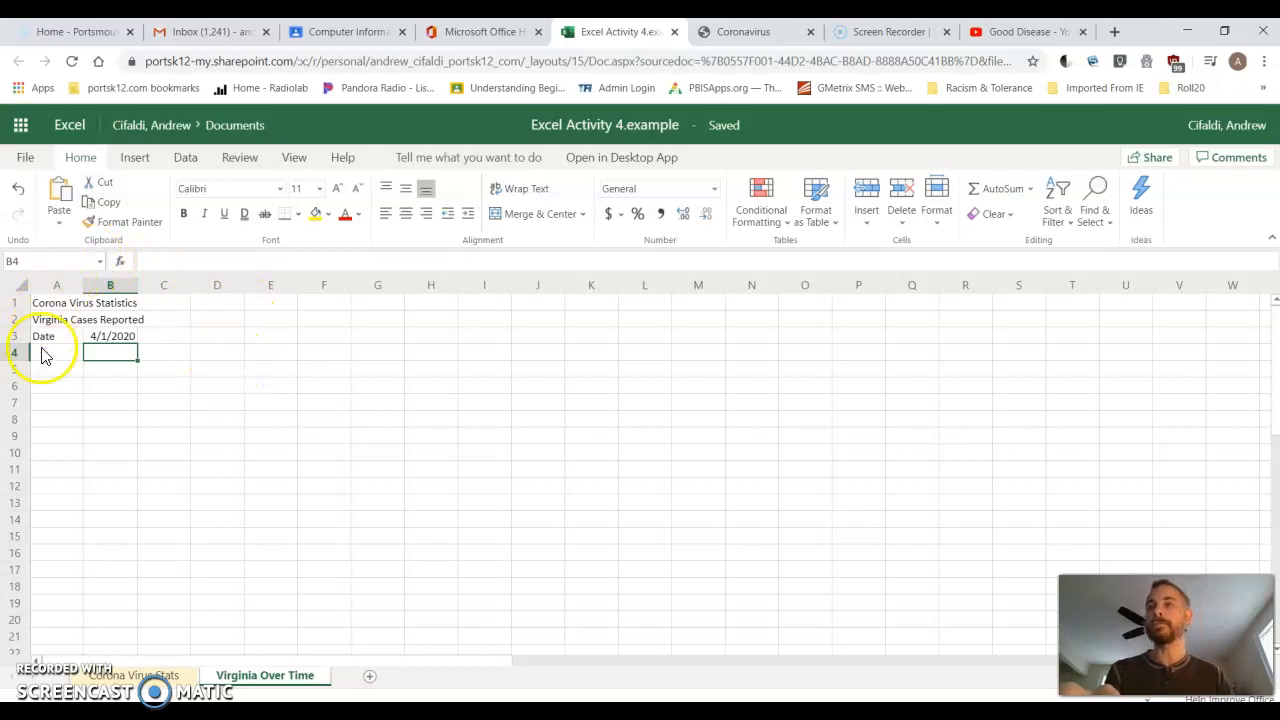
Enter the row label Date in cell A5 and the first date, 3/1, in cell B5
left_click(63, 372)
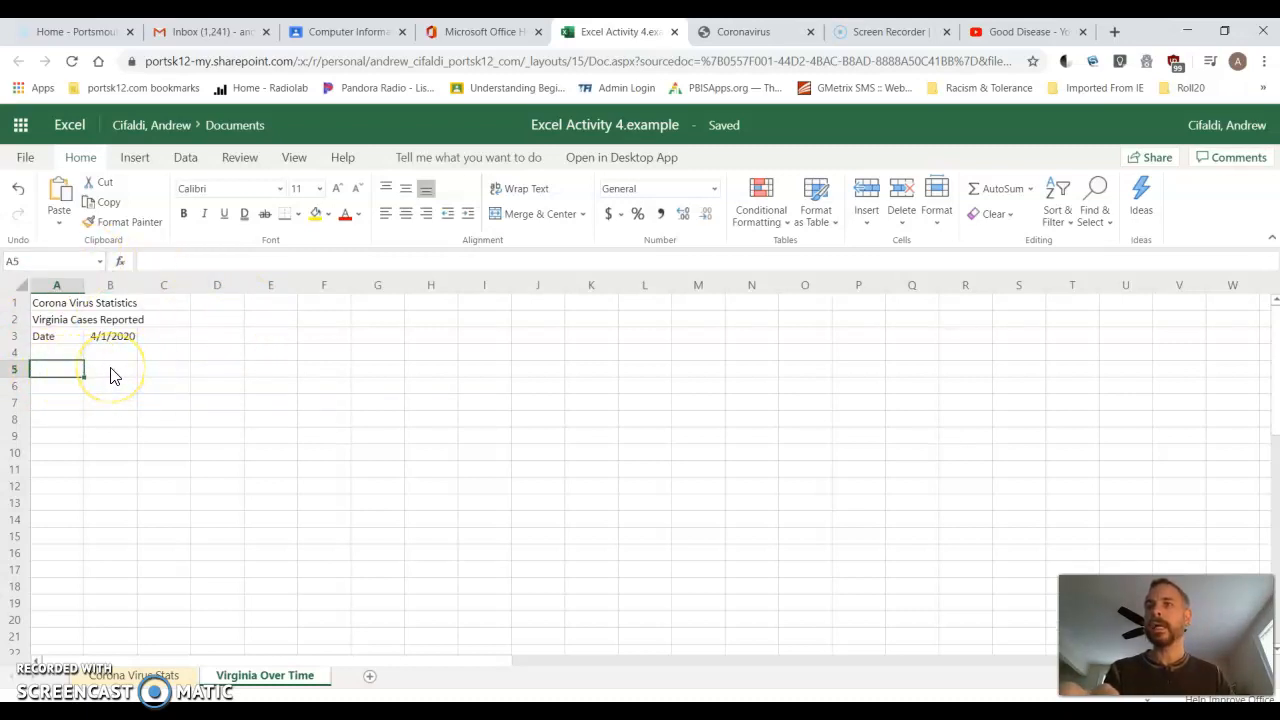
left_click(75, 375)
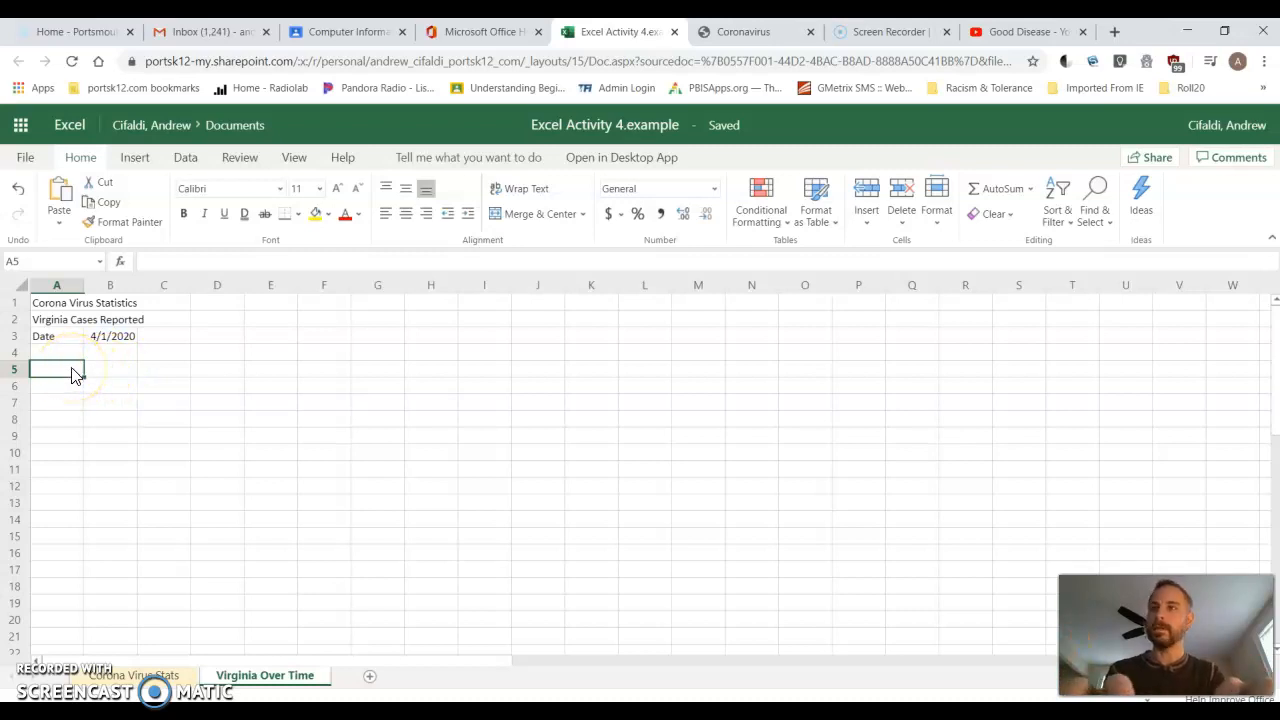
type("Date")
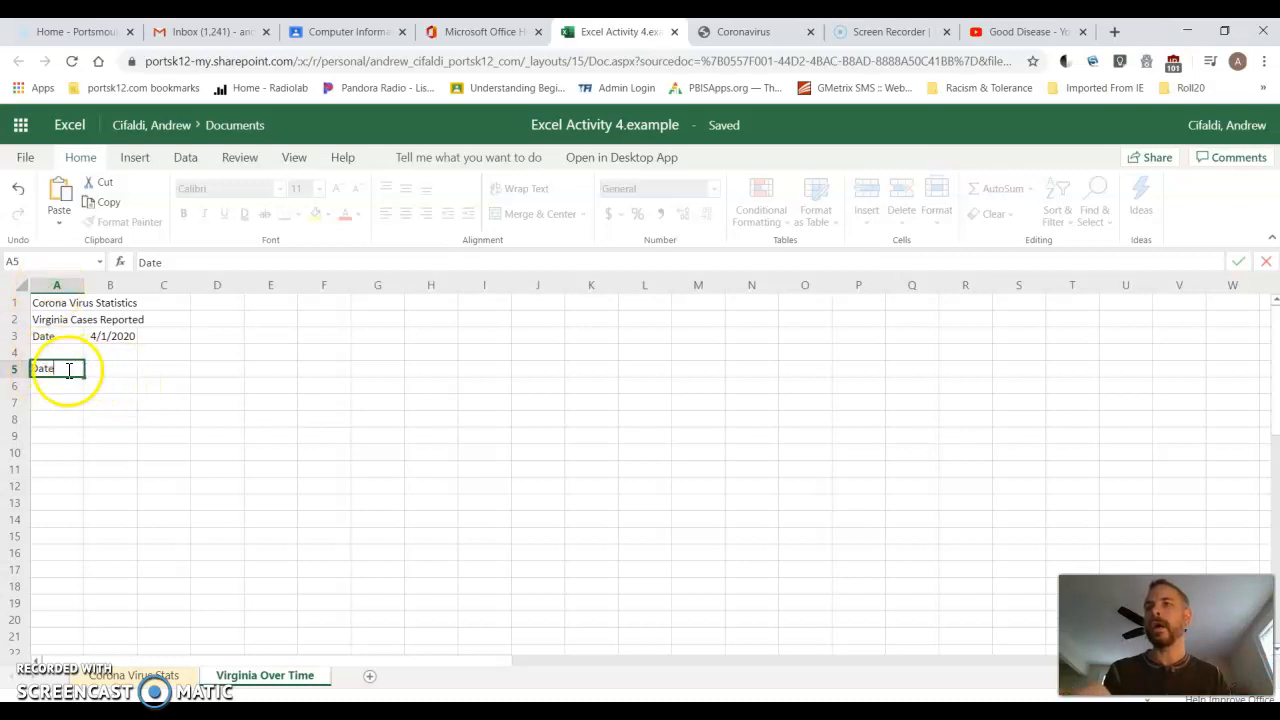
key("Tab")
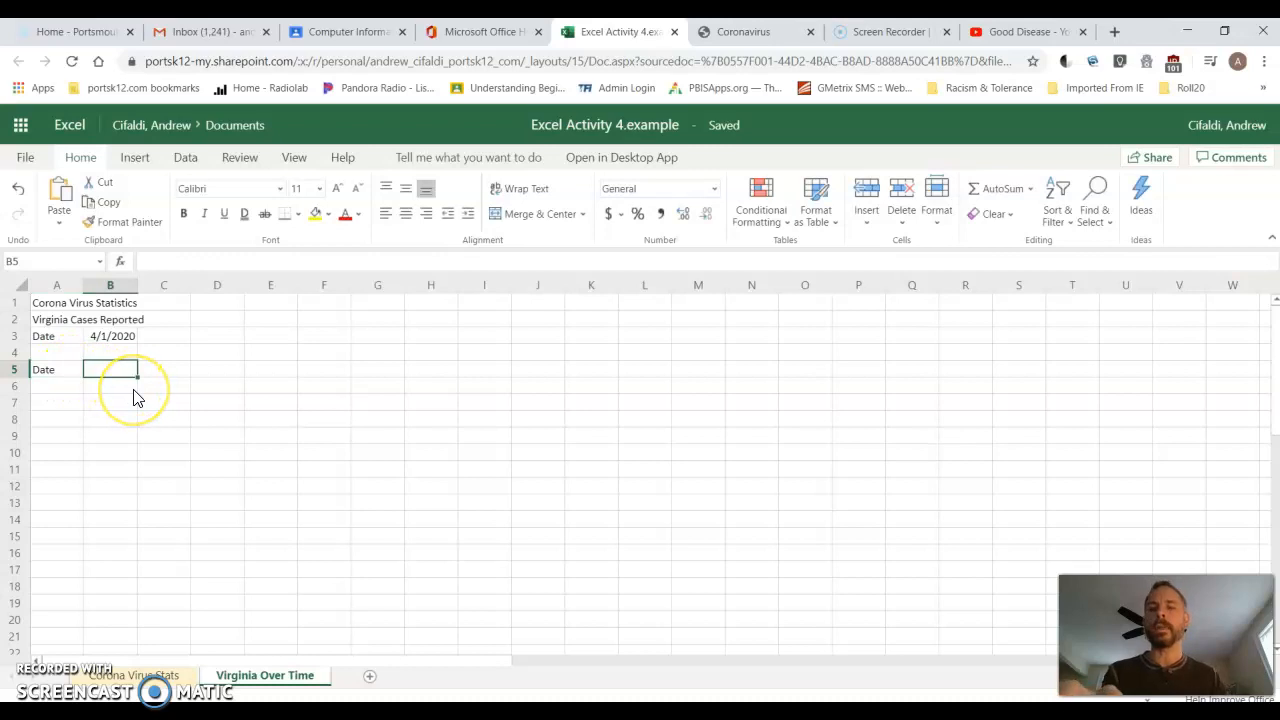
type("3")
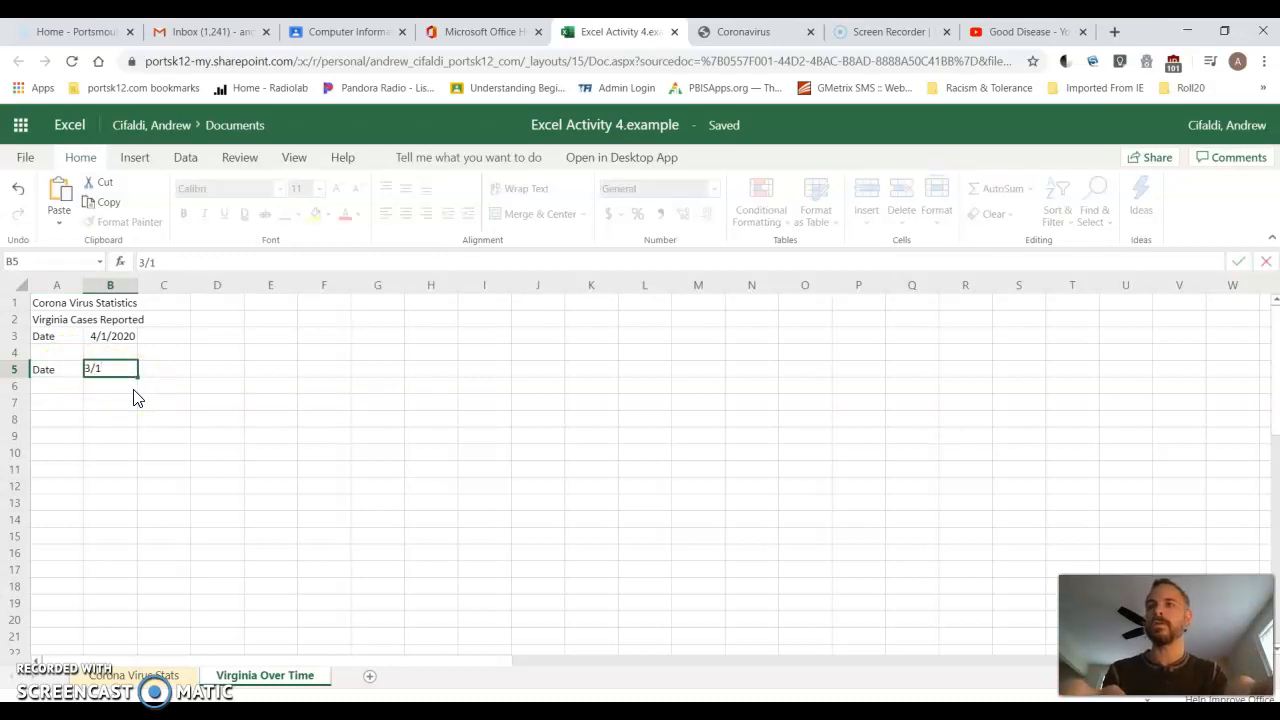
type("/1")
key("Return")
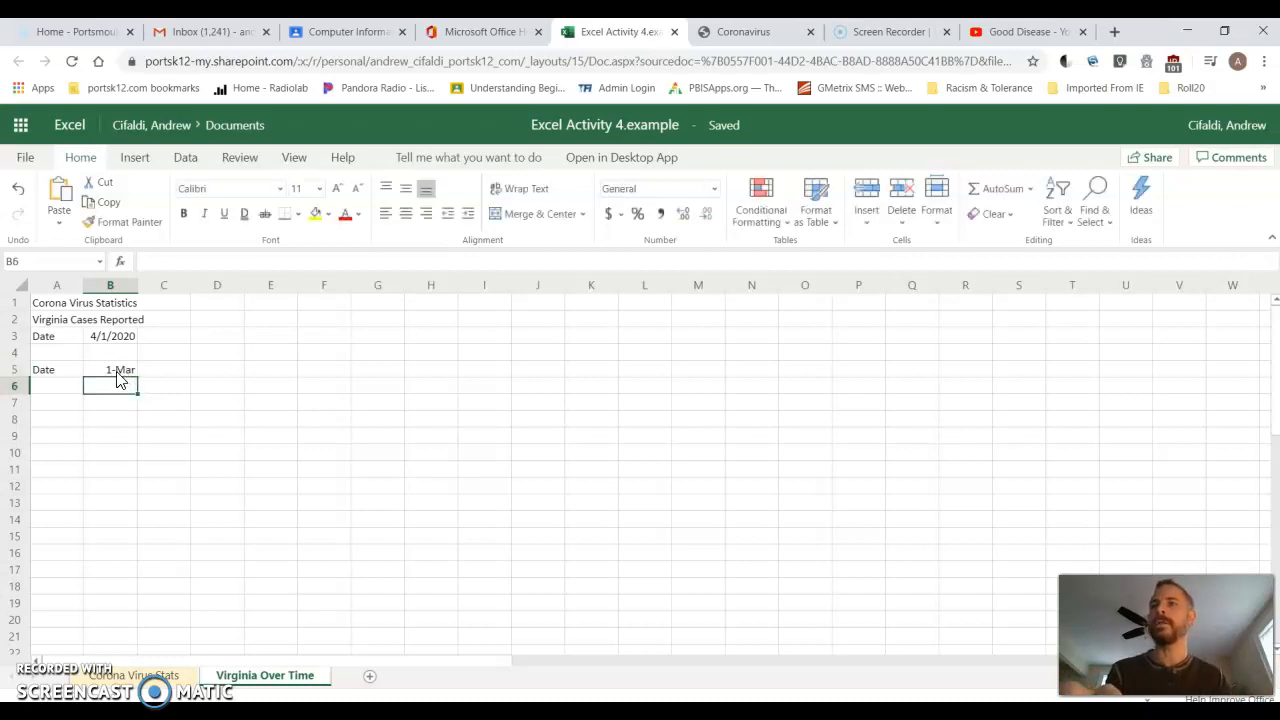
Try the Short Date and Long Date number formats on the date in cell B5
left_click(116, 371)
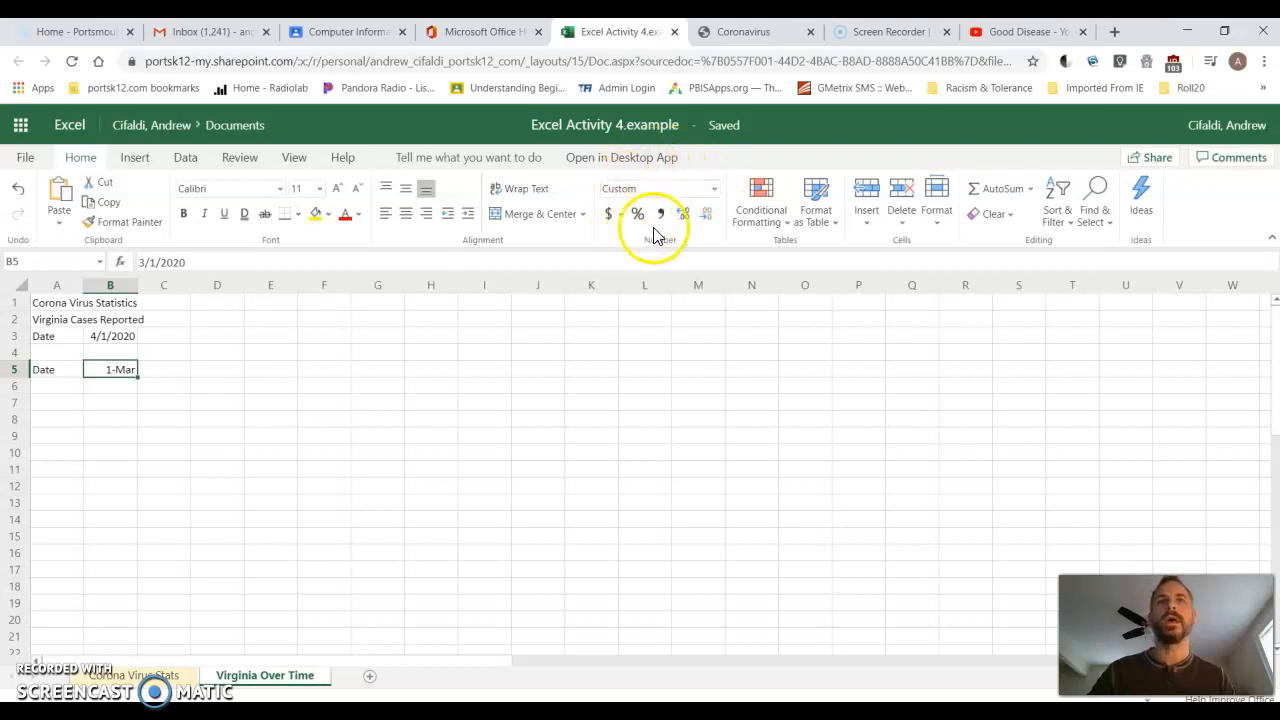
left_click(713, 193)
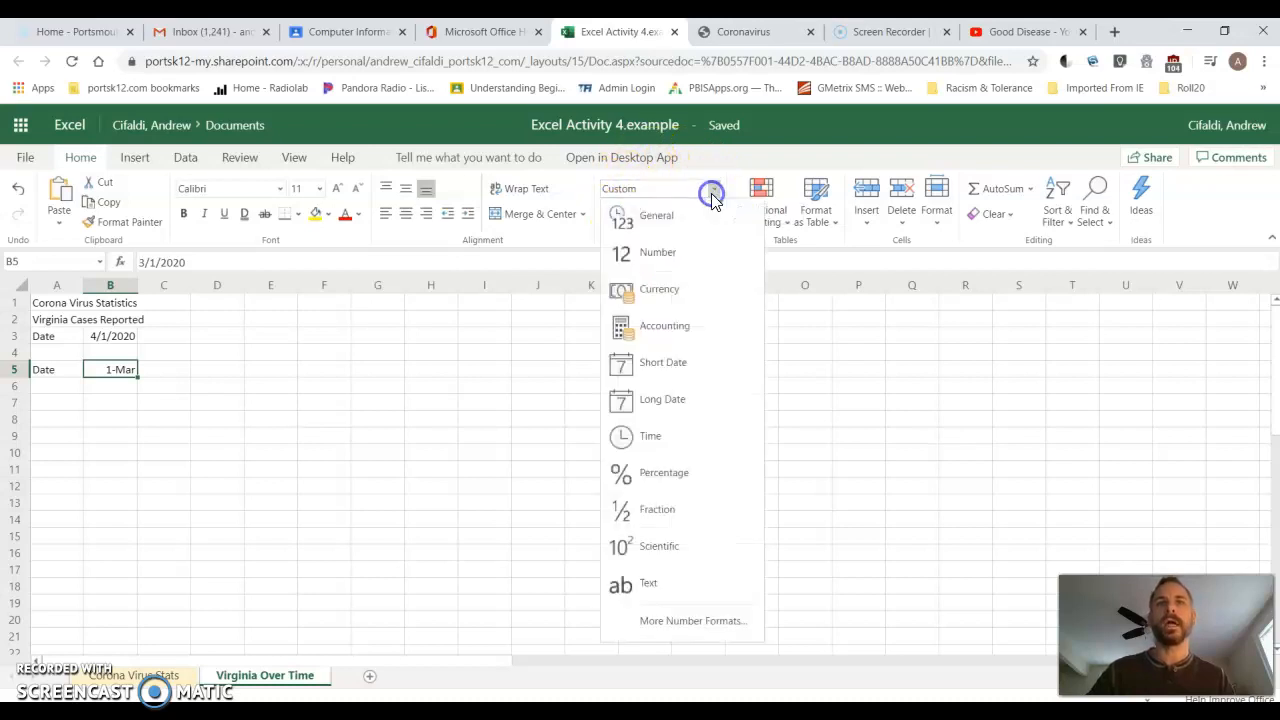
left_click(672, 365)
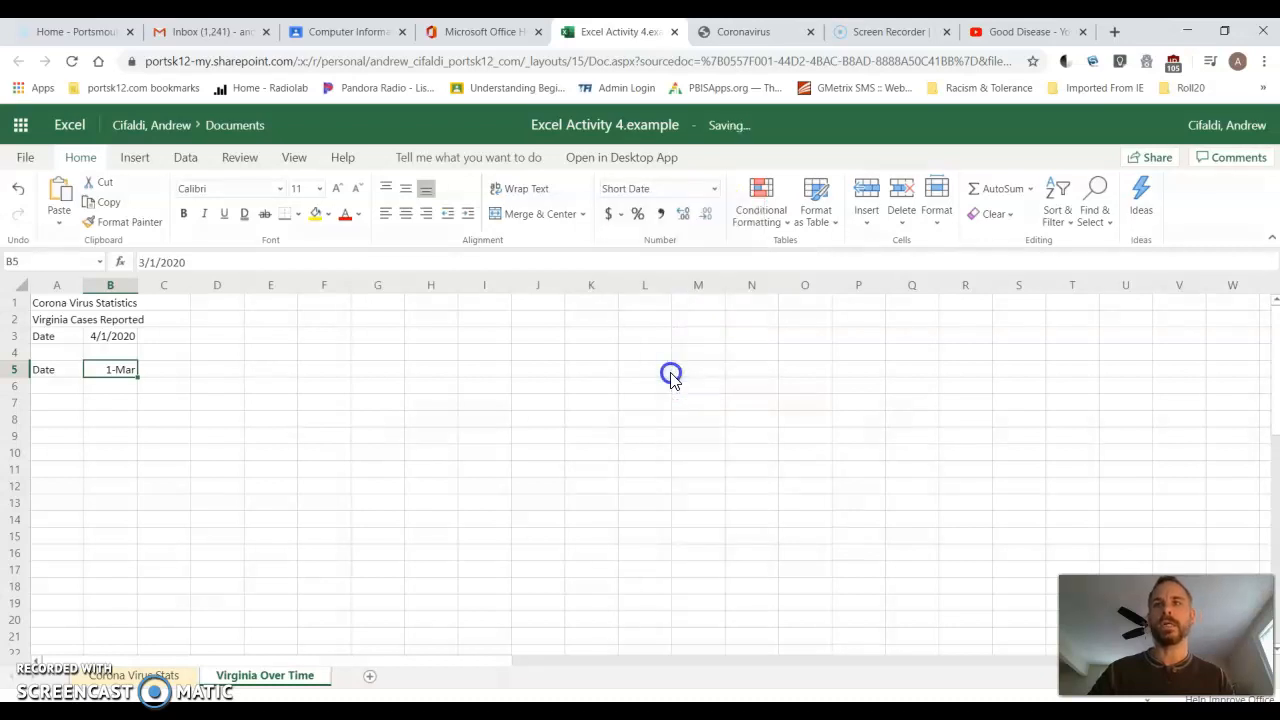
left_click(713, 188)
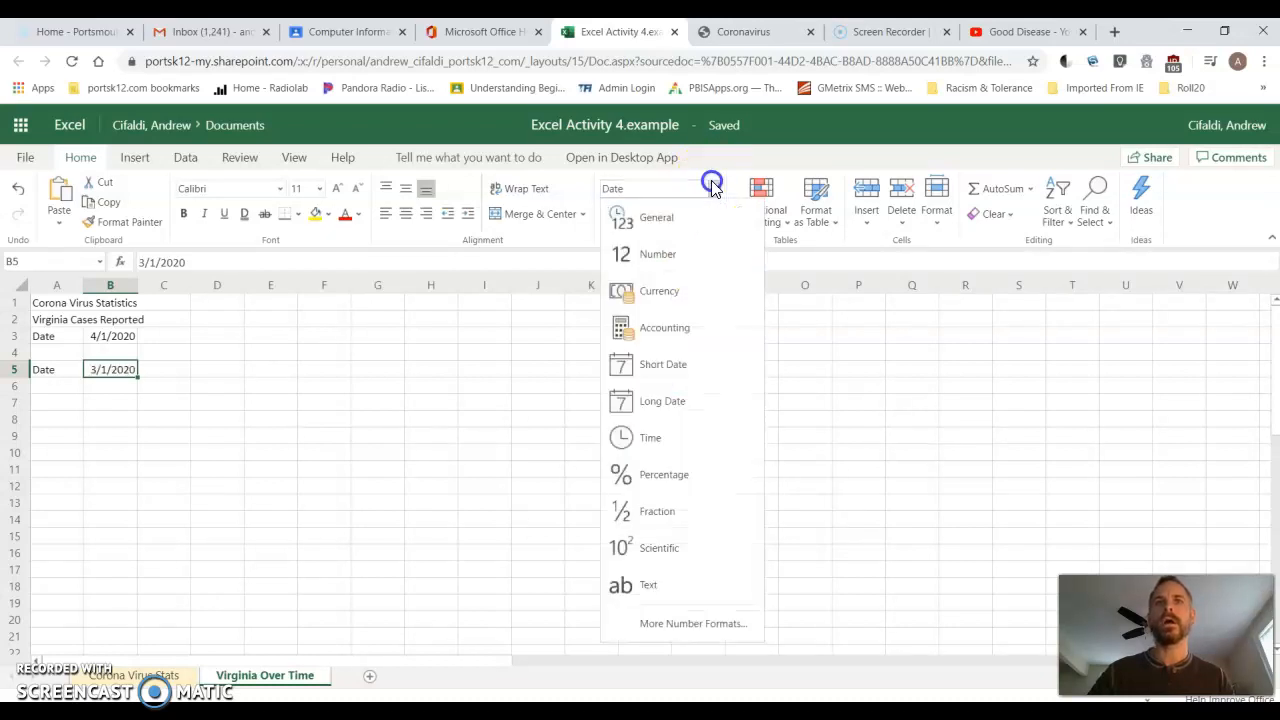
left_click(661, 397)
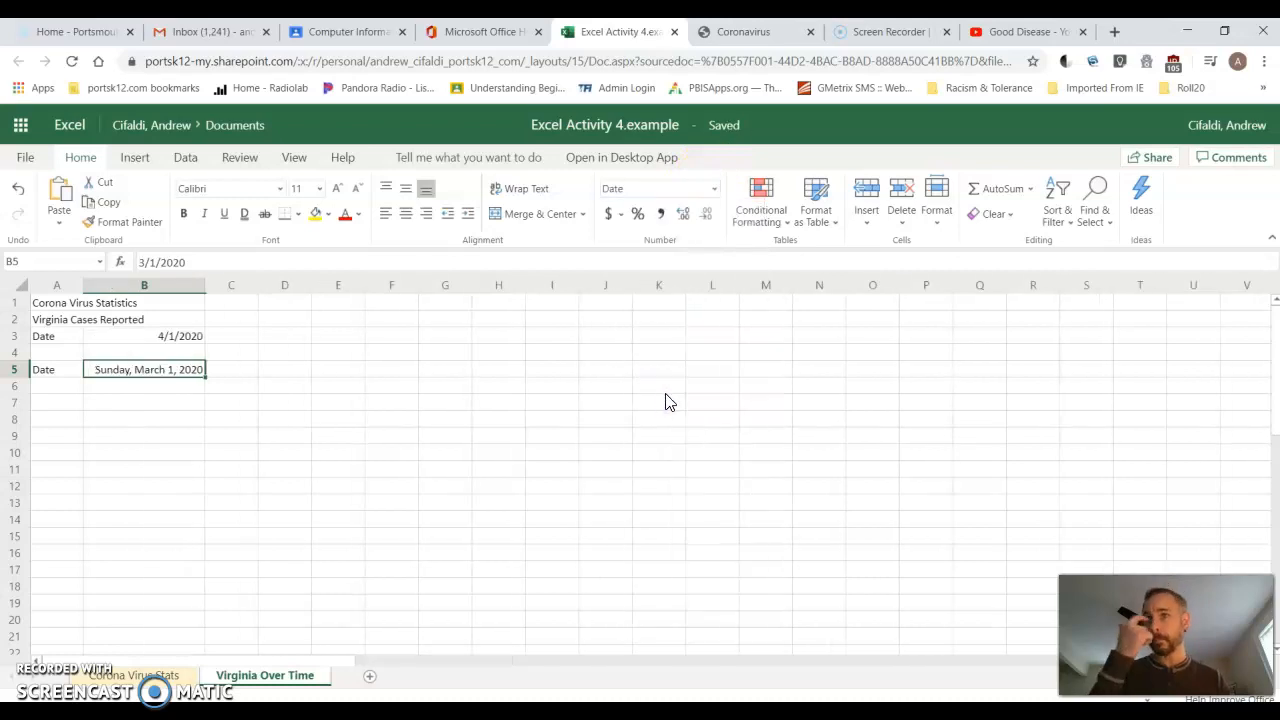
Format the date in cell B5 with the Mar-12 date type from the full set of number formats
left_click(716, 189)
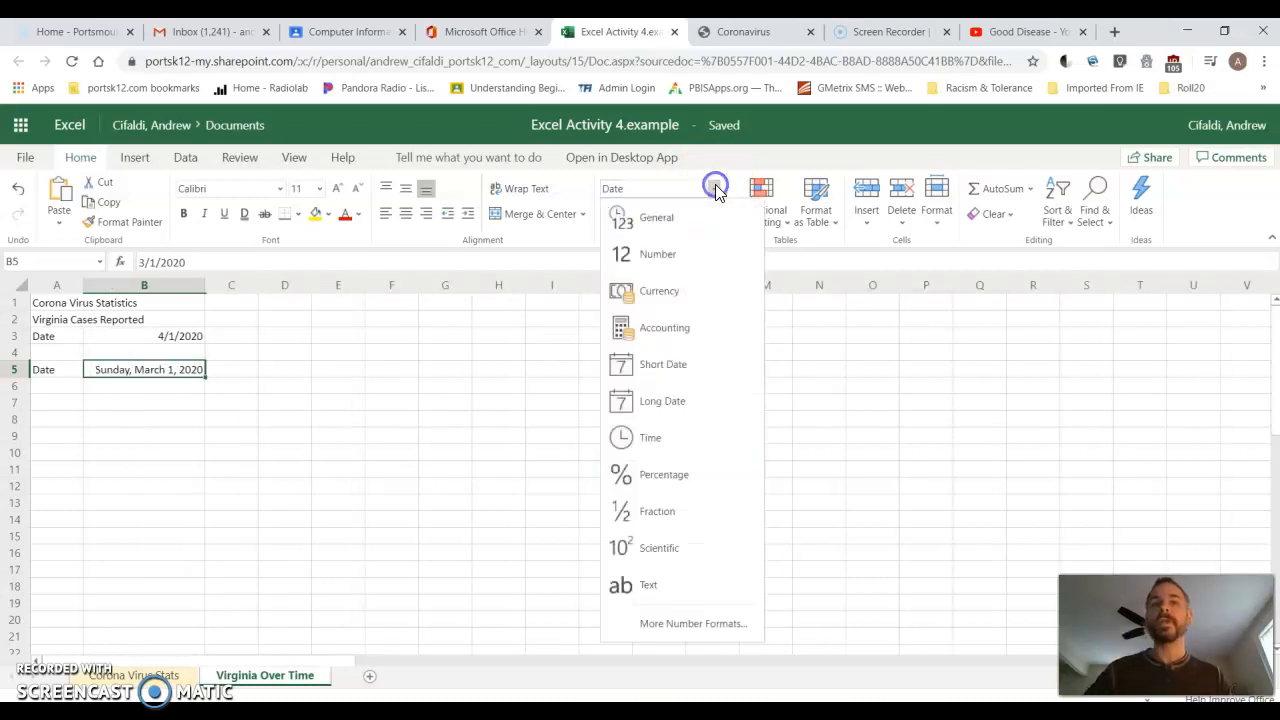
left_click(659, 632)
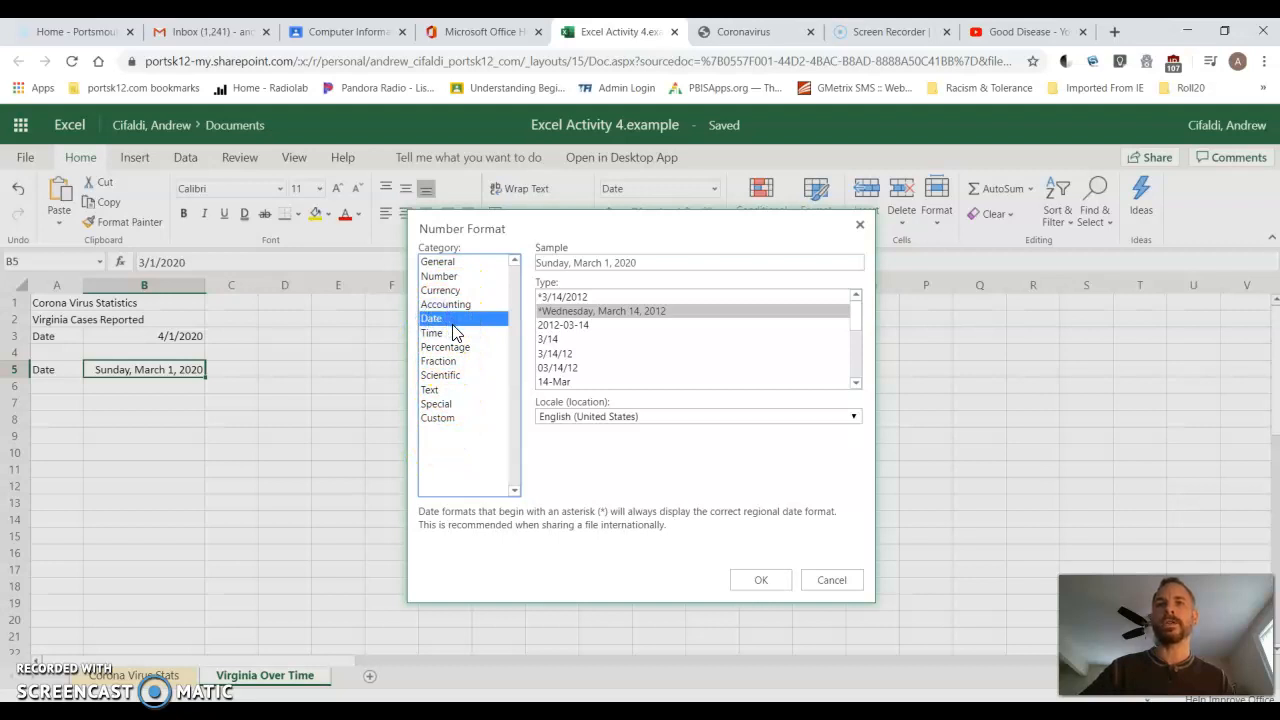
left_click(858, 330)
mouse_move(858, 330)
left_mouse_down()
mouse_move(857, 392)
mouse_move(861, 322)
mouse_move(865, 347)
left_mouse_up()
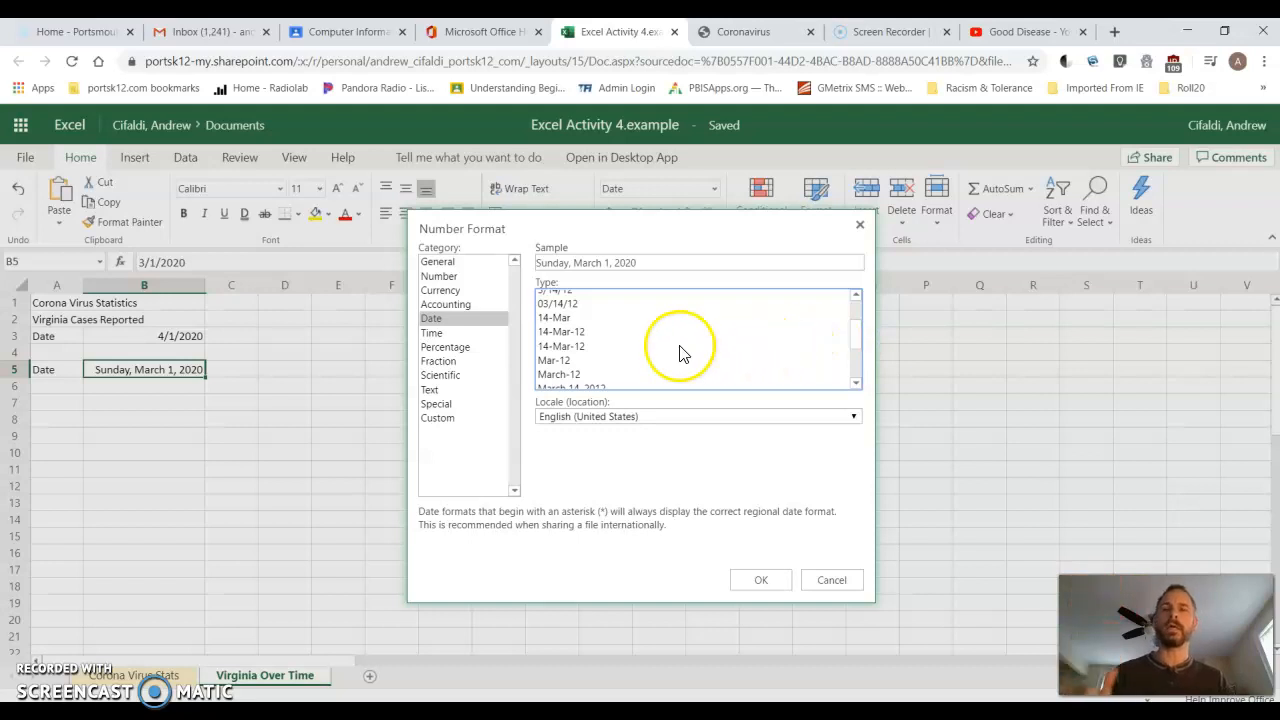
scroll(595, 355, "down", 2)
scroll(605, 357, "up", 2)
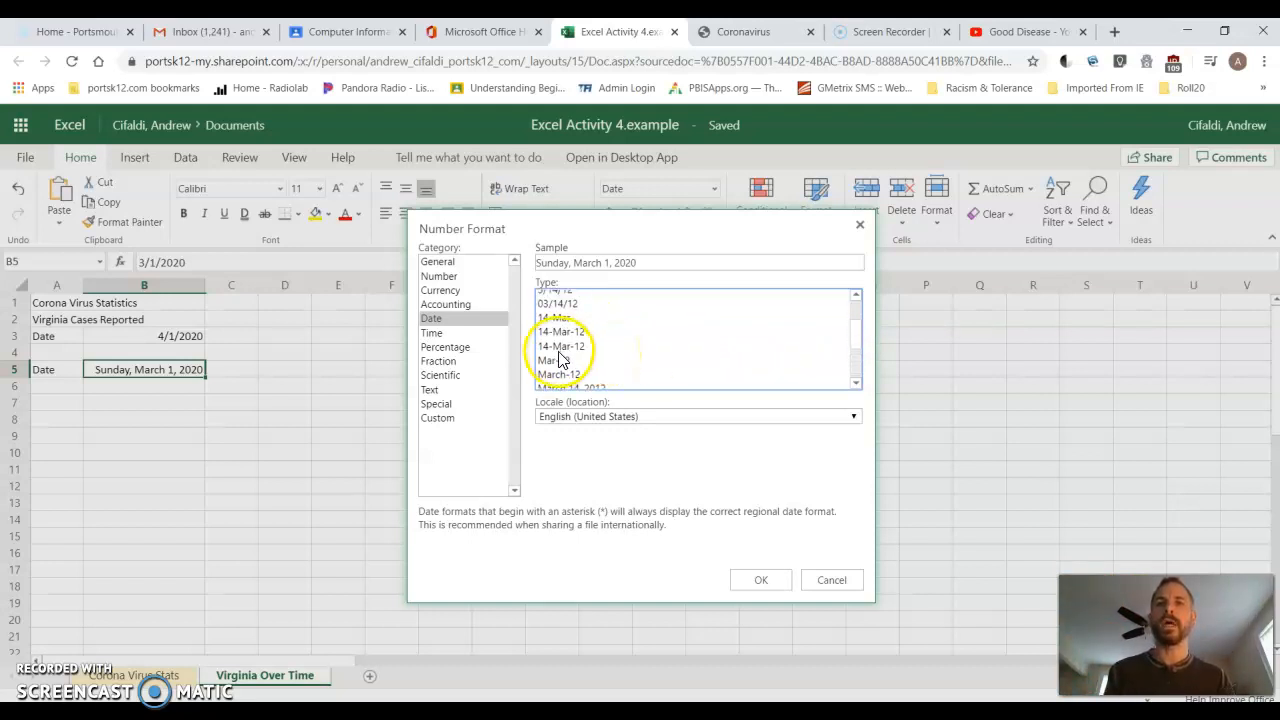
left_click(557, 362)
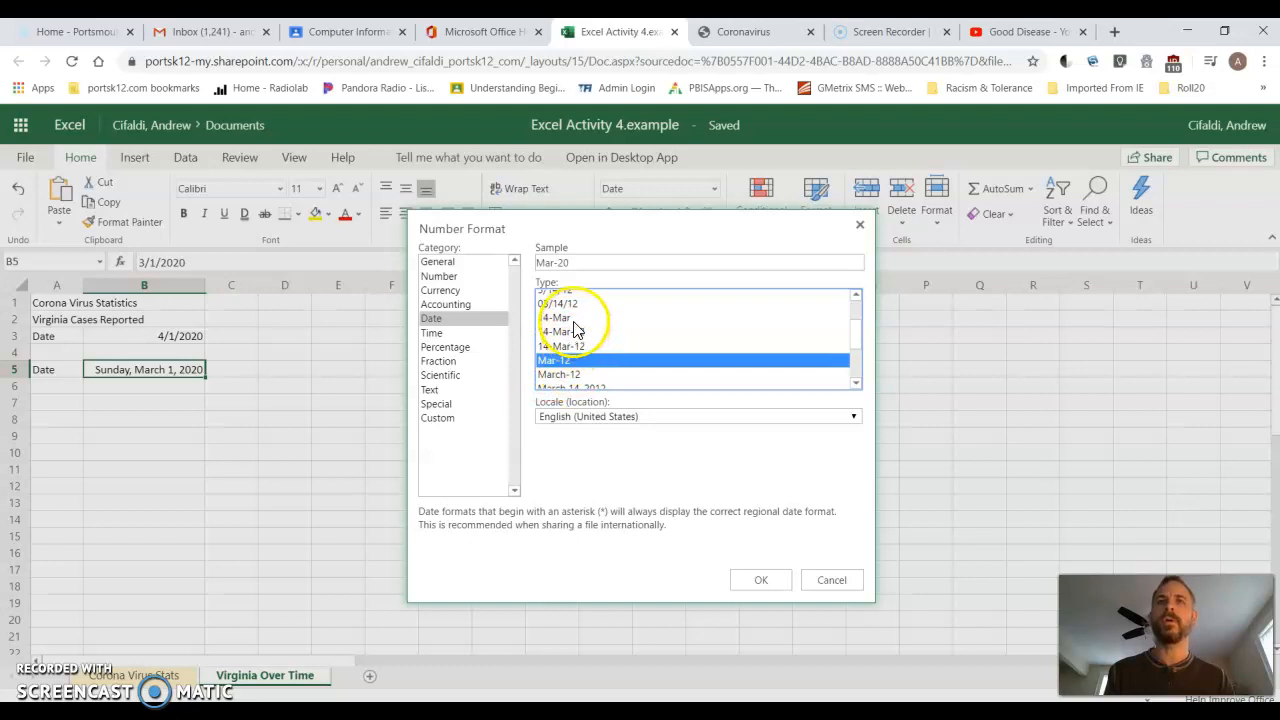
scroll(588, 345, "up", 2)
scroll(588, 345, "down", 3)
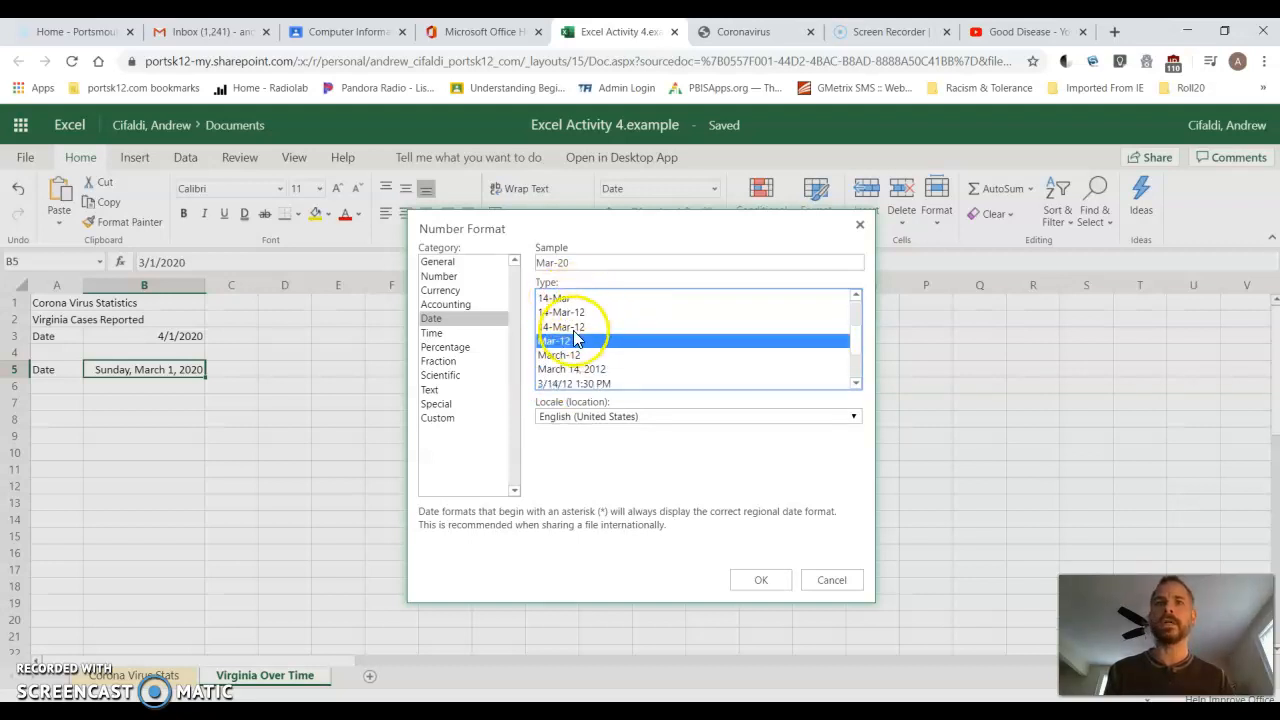
left_click(772, 582)
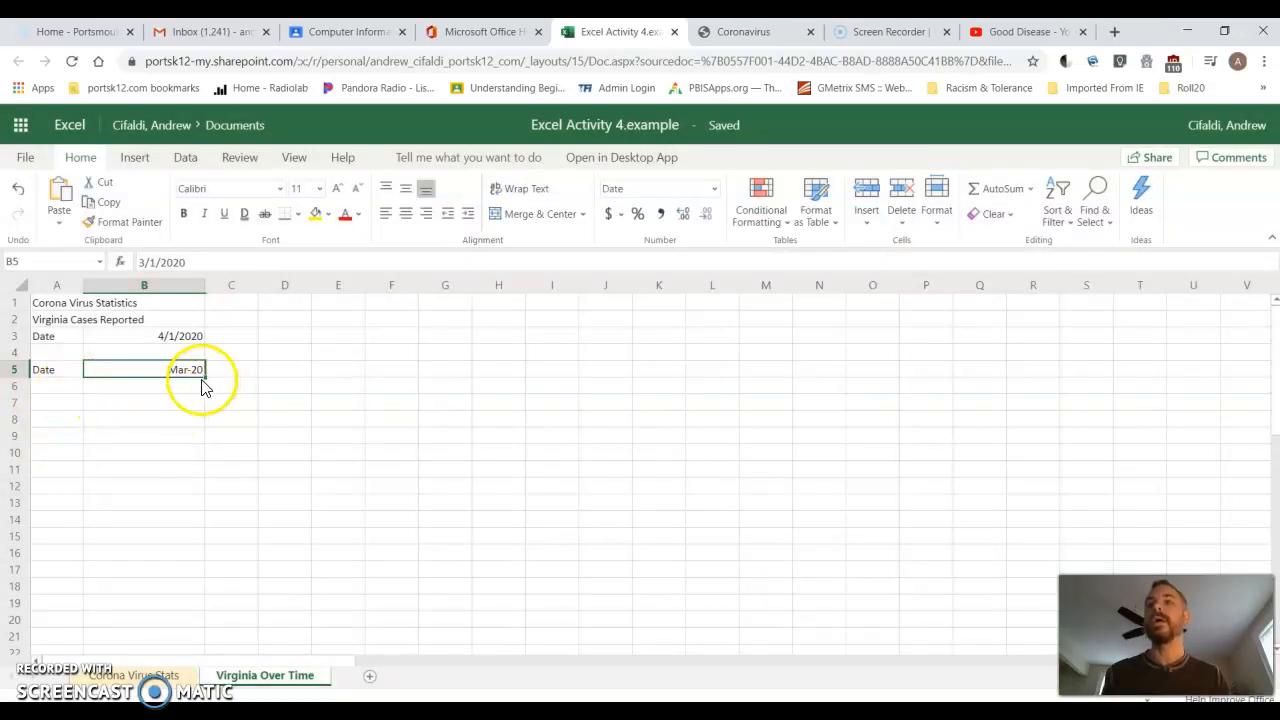
Check the Virginia Department of Health chart of cases by date illness began, and return to the Excel workbook
left_click(740, 34)
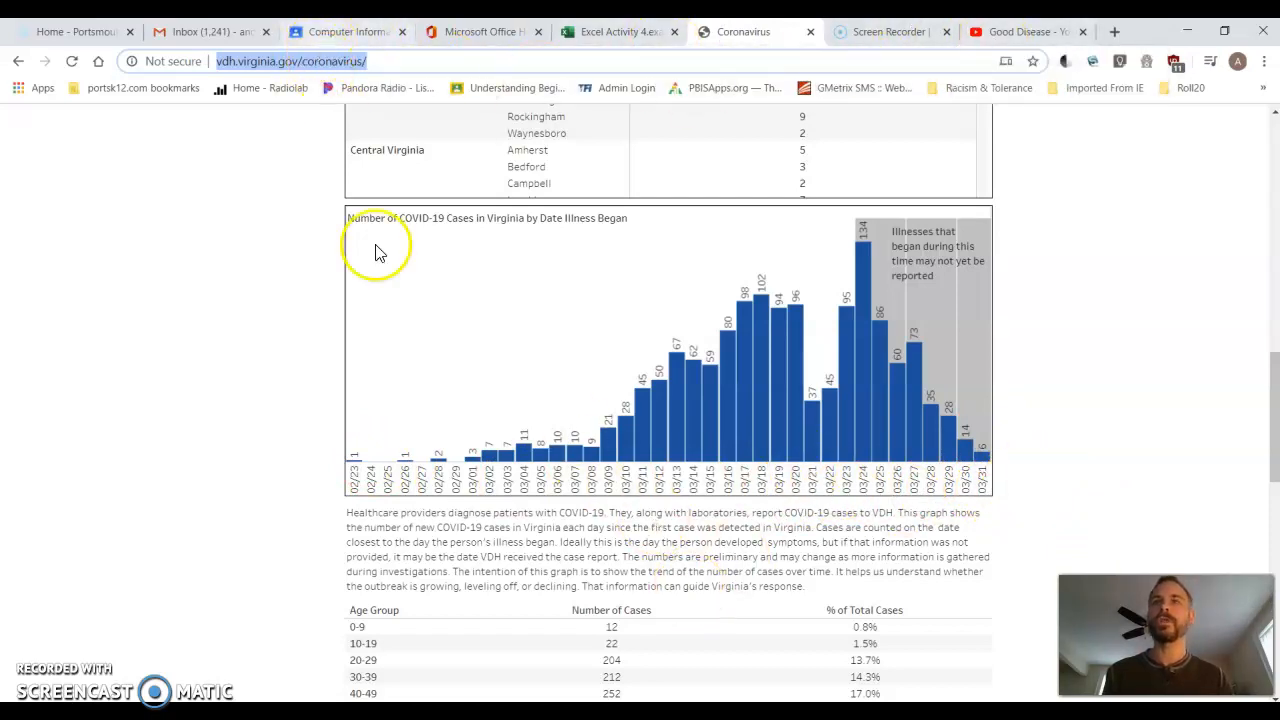
left_click(620, 32)
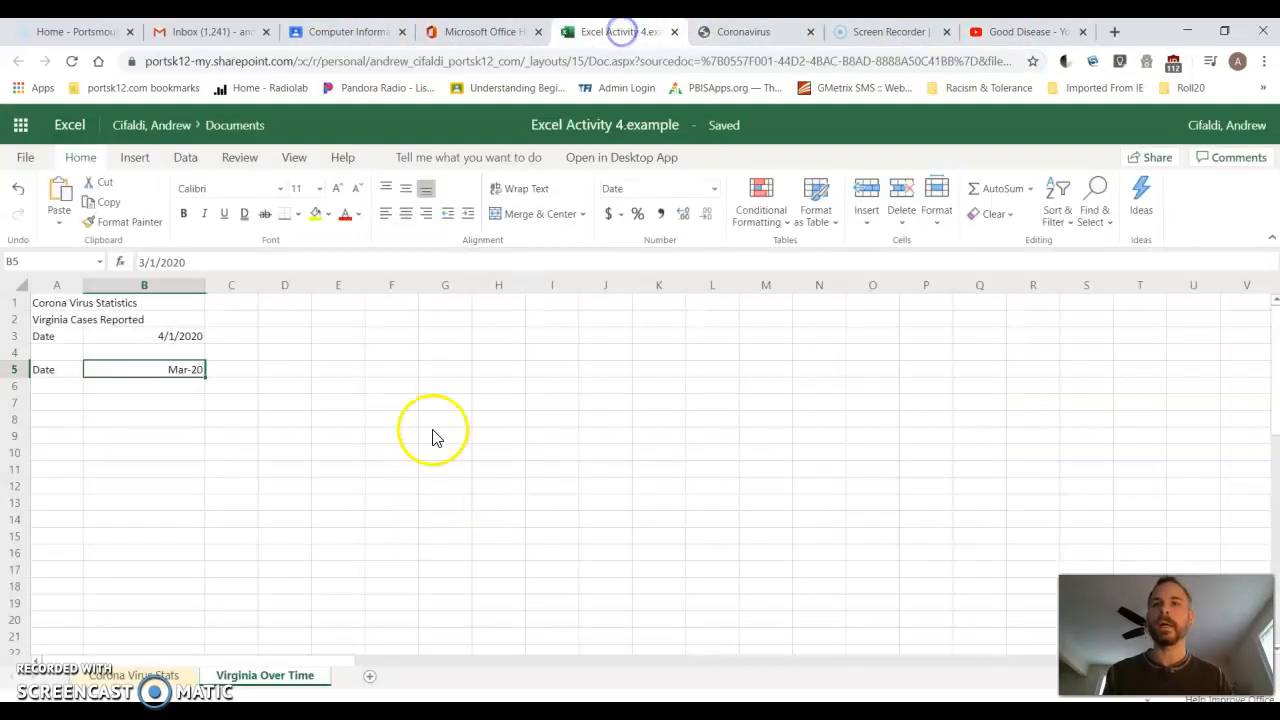
left_click(177, 367)
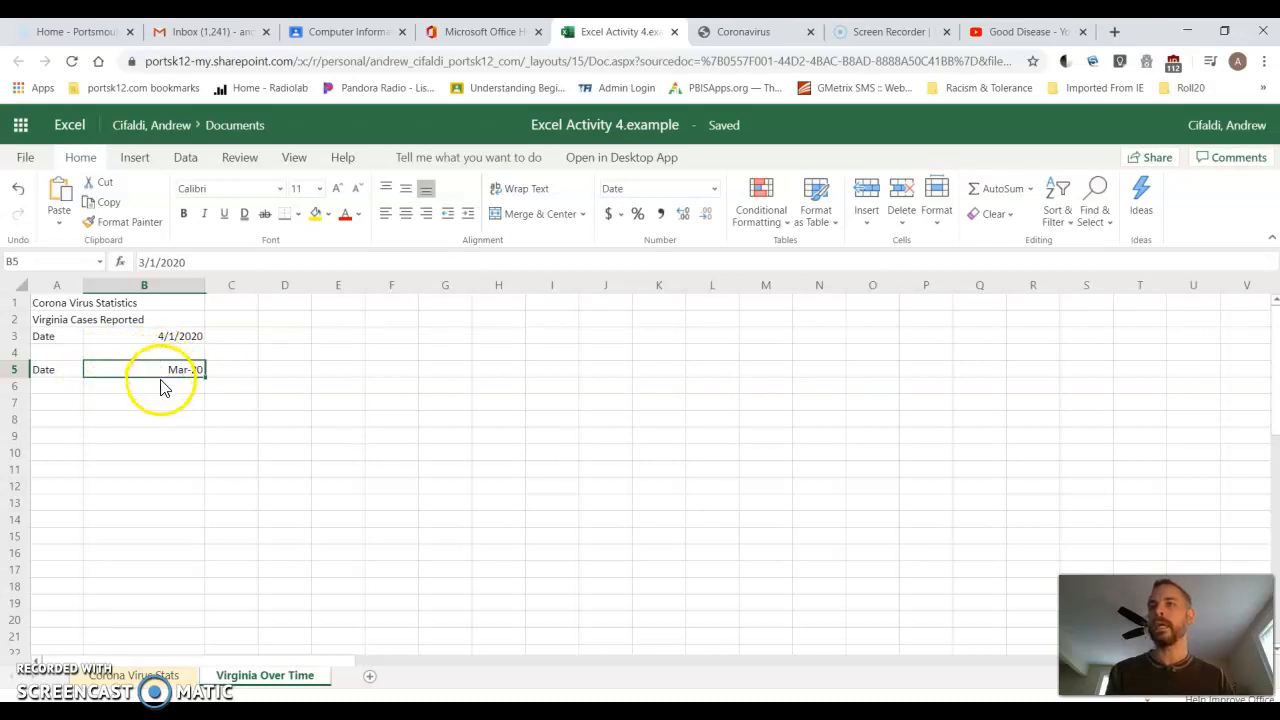
left_click_drag(161, 360, 231, 371)
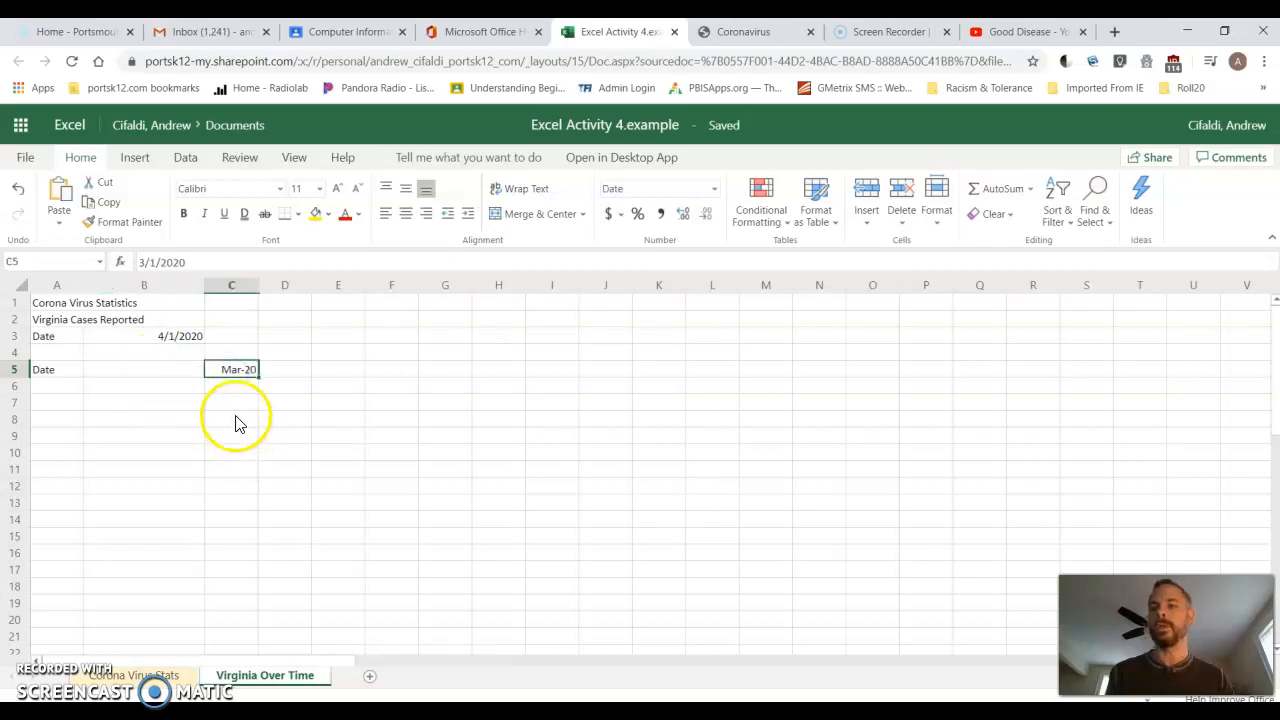
key("ctrl+z")
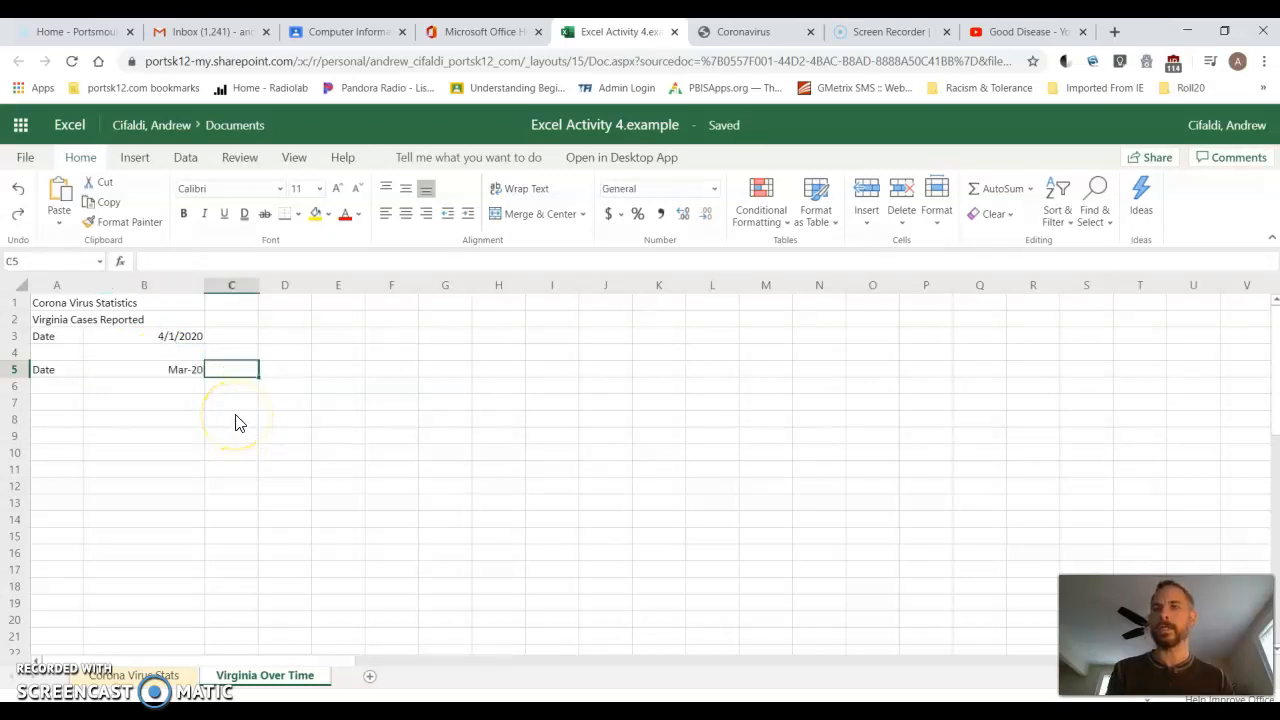
Try to fill the month-and-year date in cell B5 across row 5 to cell N5
left_click(190, 375)
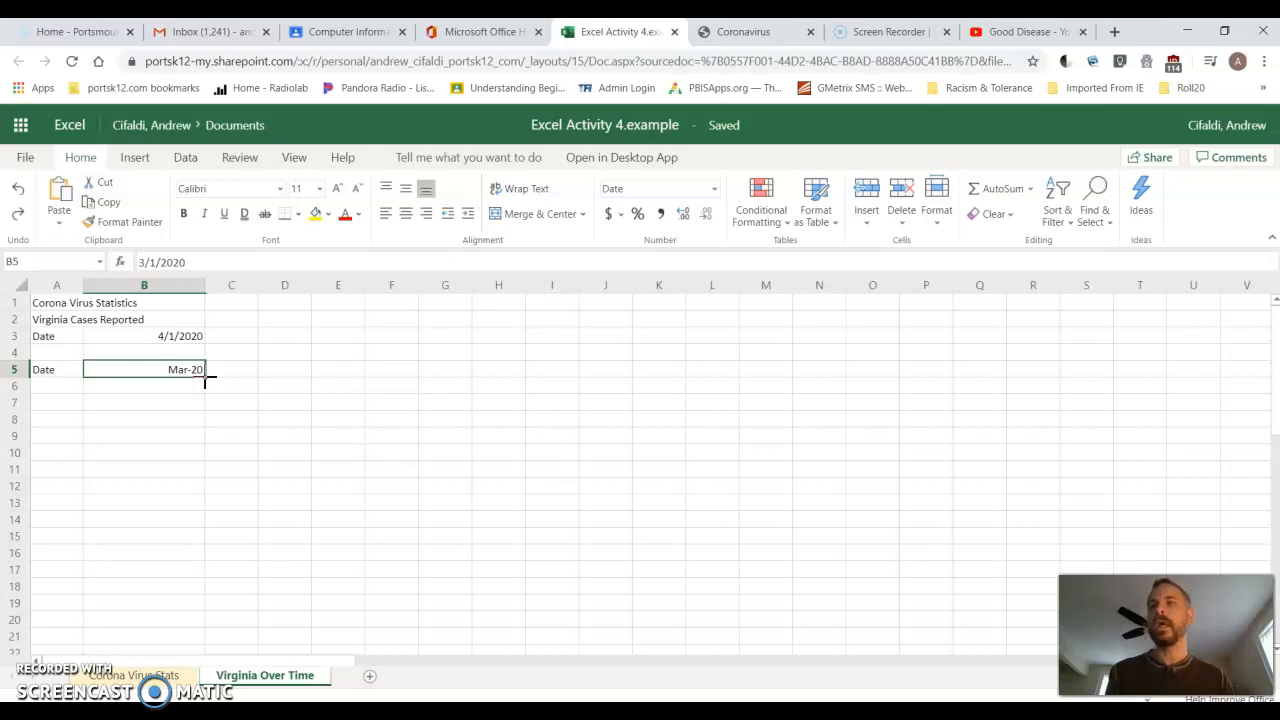
left_click_drag(205, 376, 831, 369)
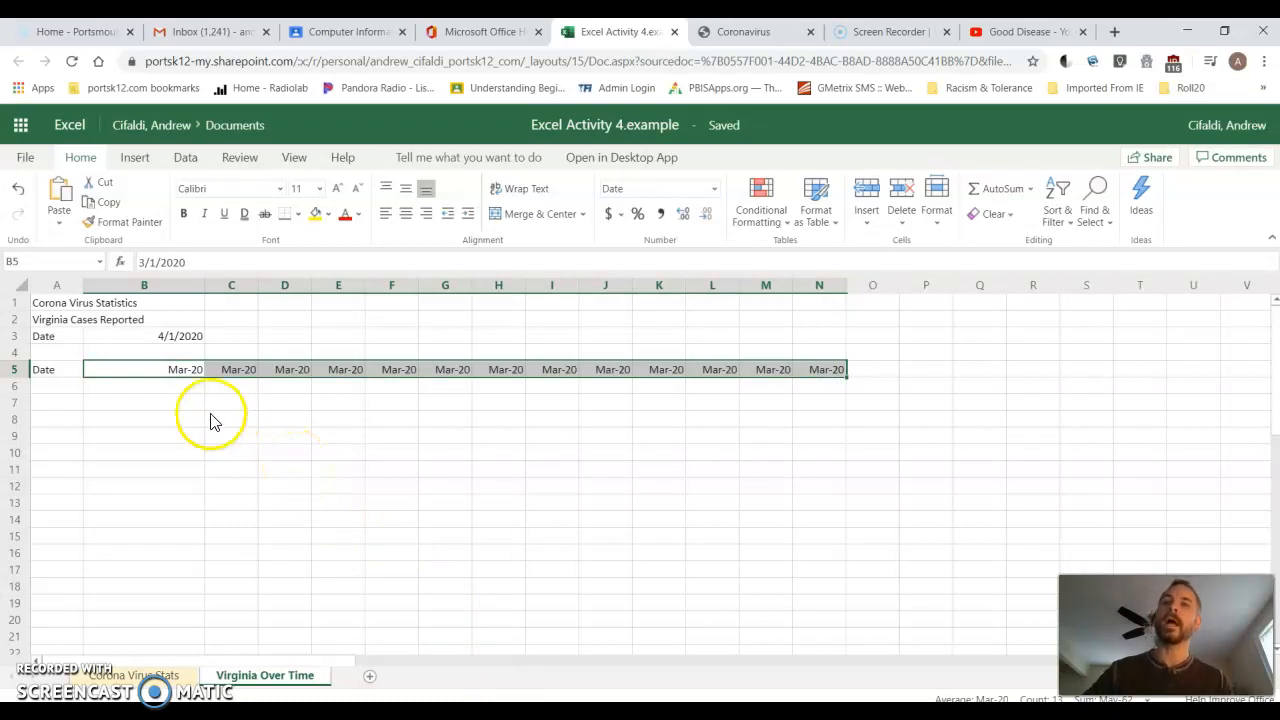
Format the date in cell B5 with the 3/14 date type from the full set of number formats
left_click(188, 372)
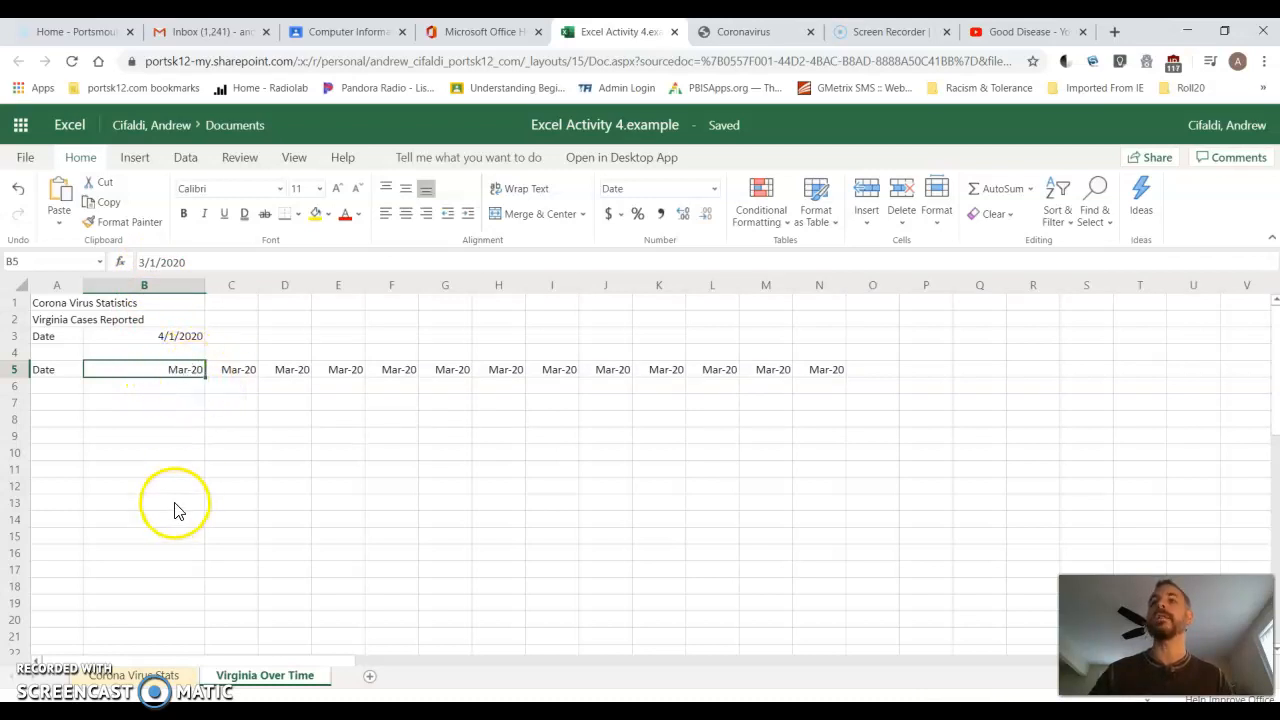
left_click(714, 188)
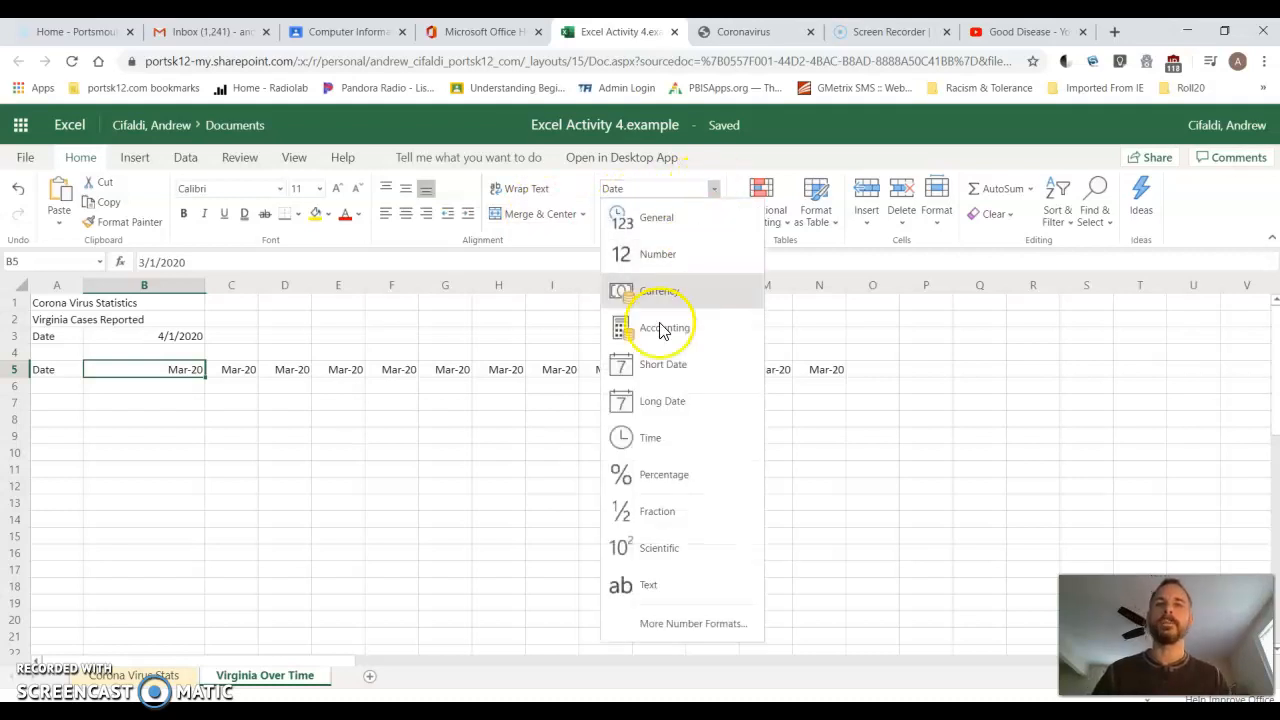
left_click(650, 622)
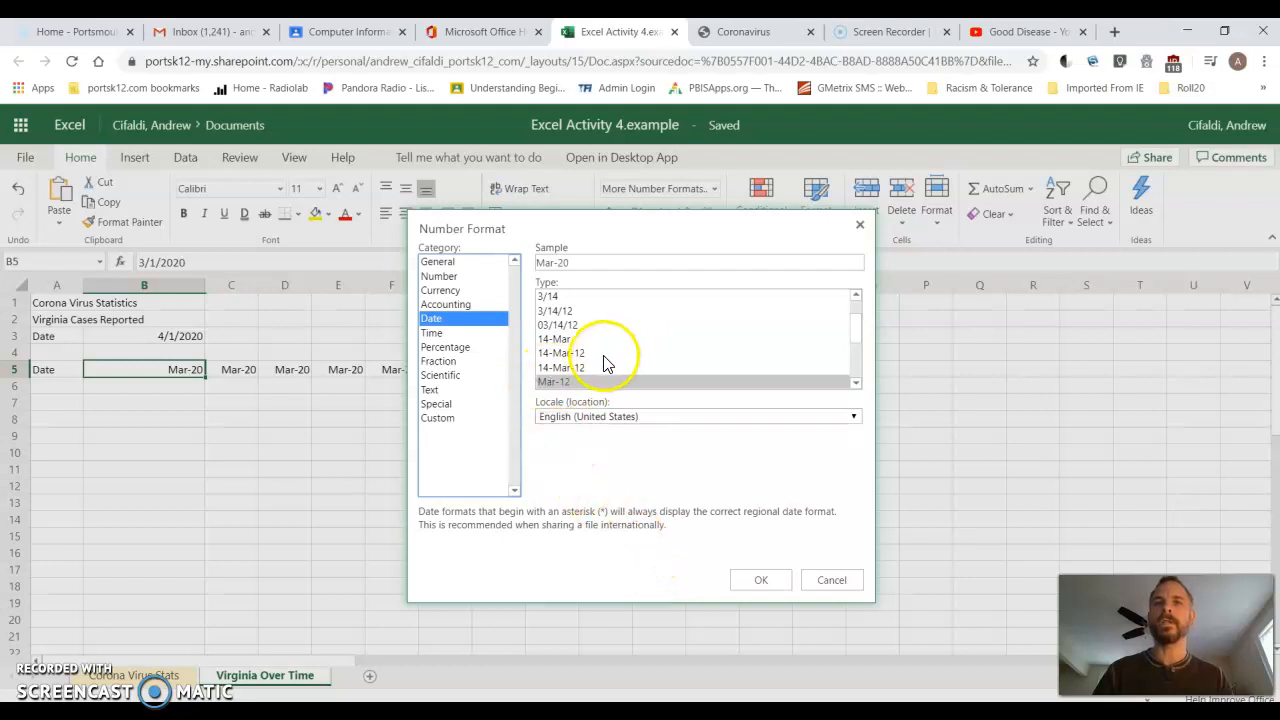
scroll(580, 350, "up", 1)
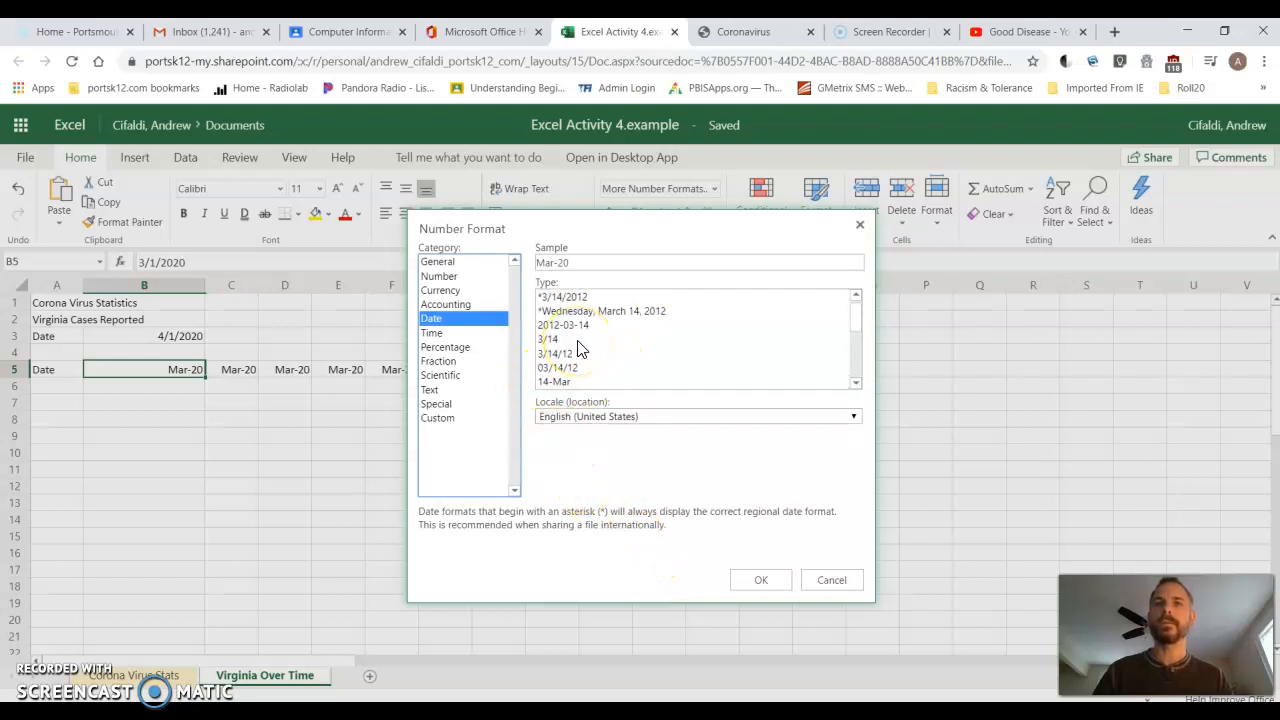
scroll(580, 350, "down", 2)
scroll(590, 360, "up", 2)
left_click(567, 341)
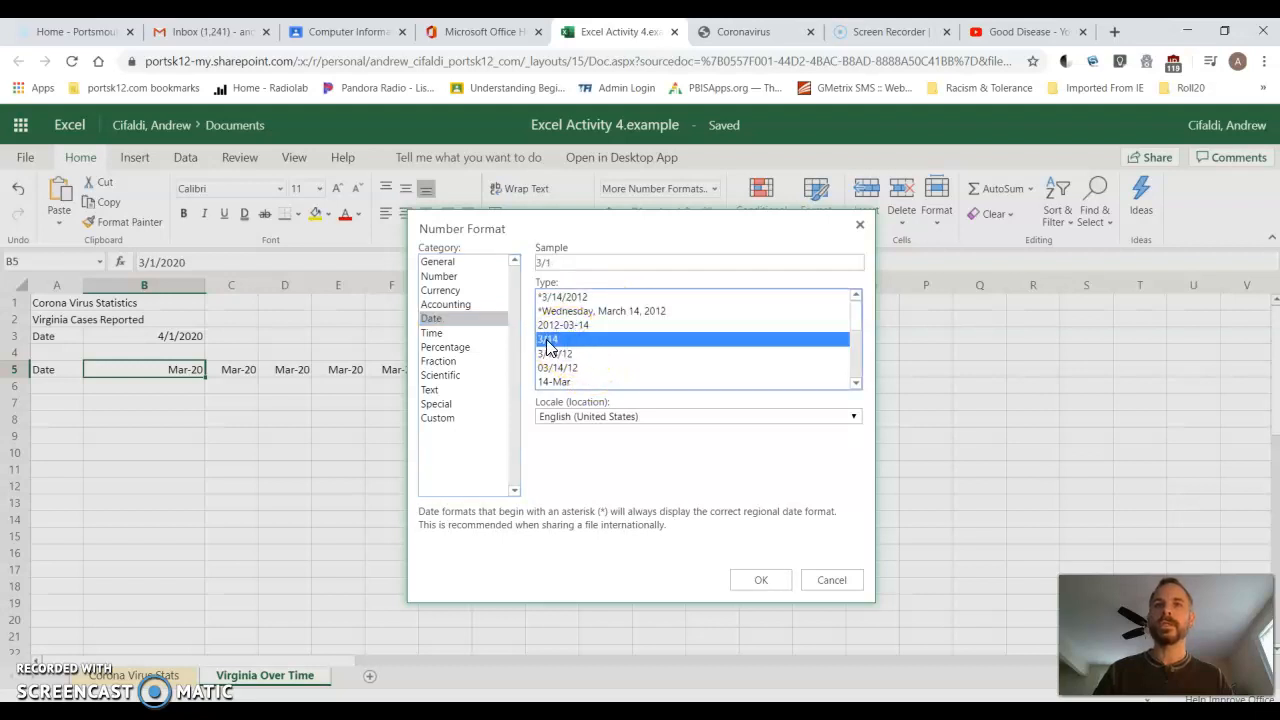
left_click(770, 582)
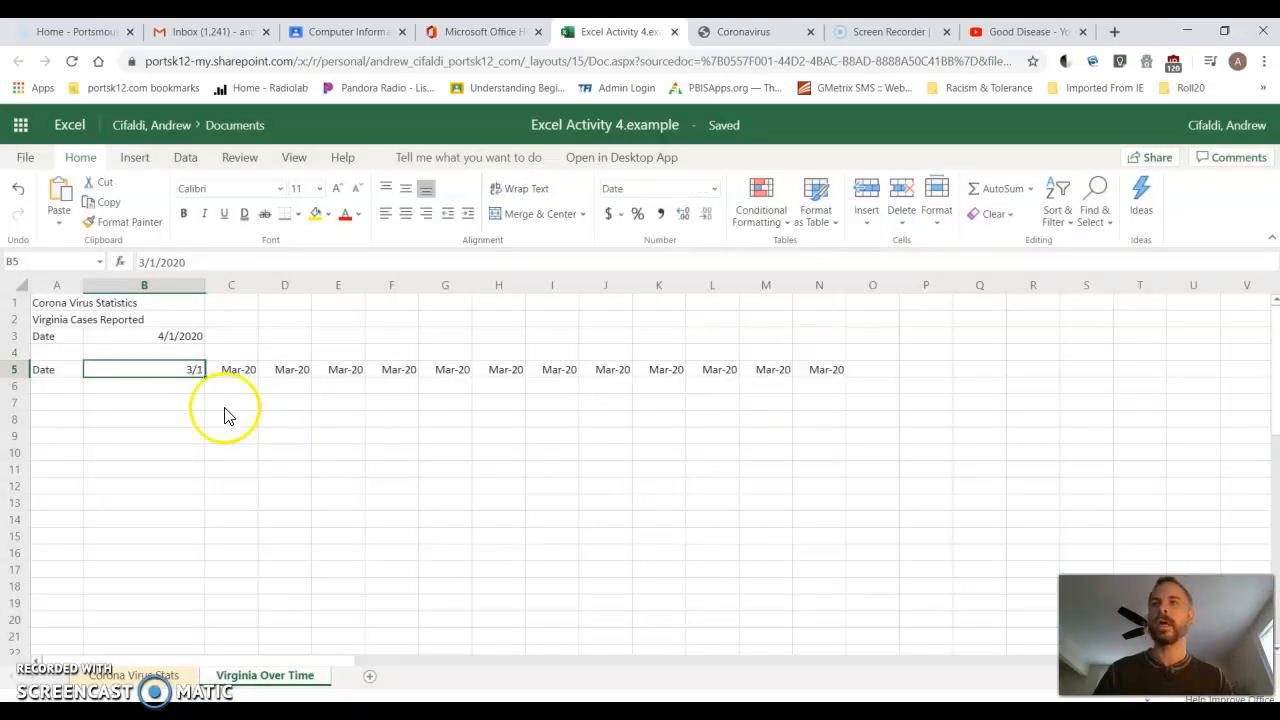
Fill the date in cell B5 across row 5 to cell N5 as daily dates through 3/13, and check the series
left_click(186, 374)
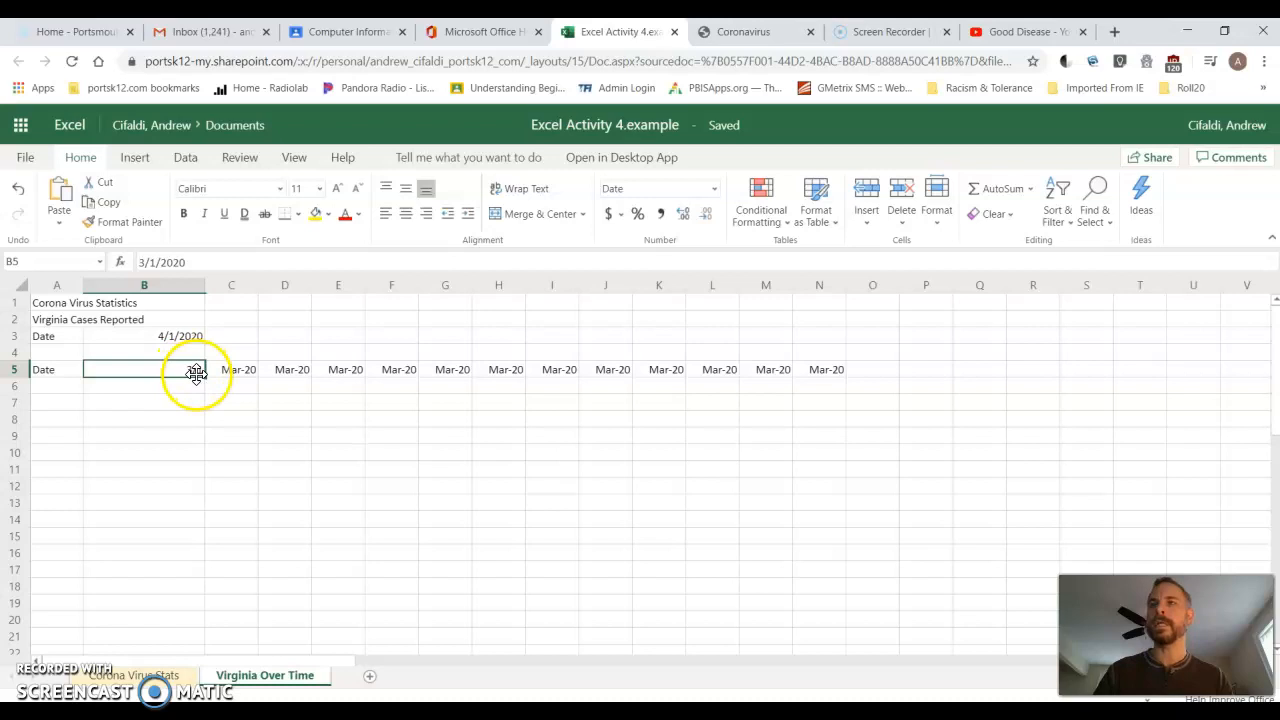
left_click_drag(205, 377, 804, 381)
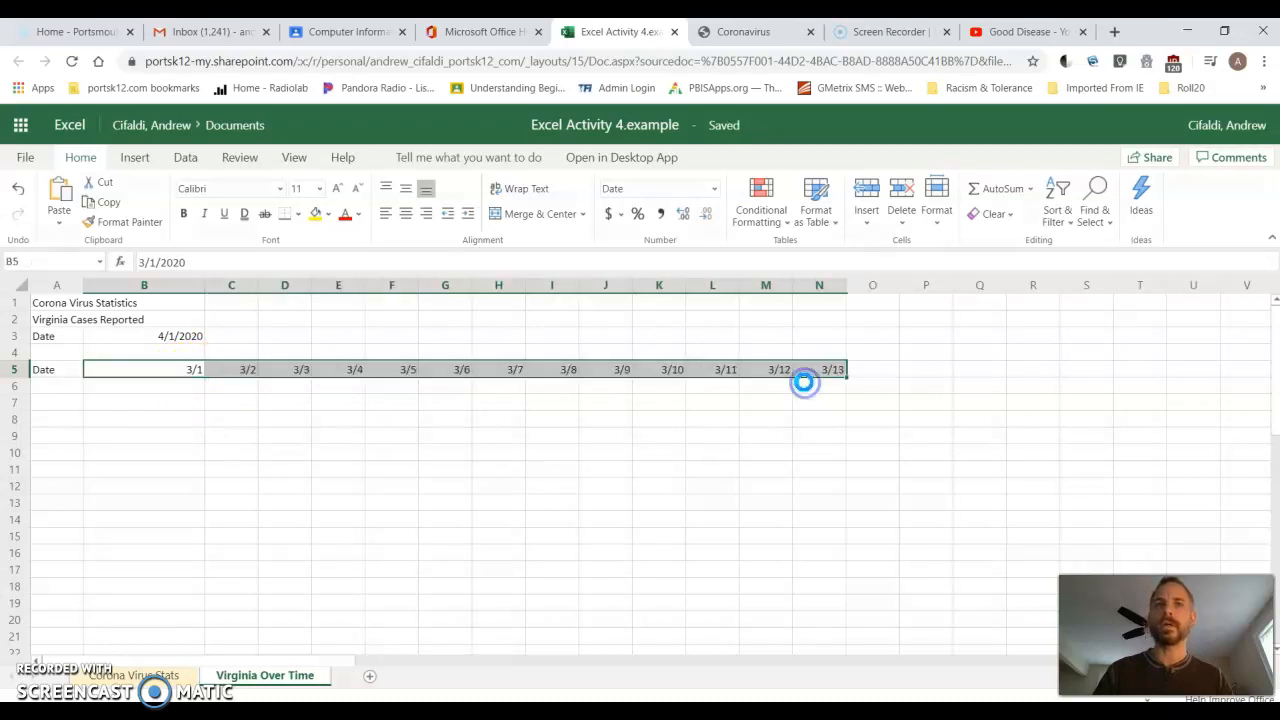
left_click(192, 376)
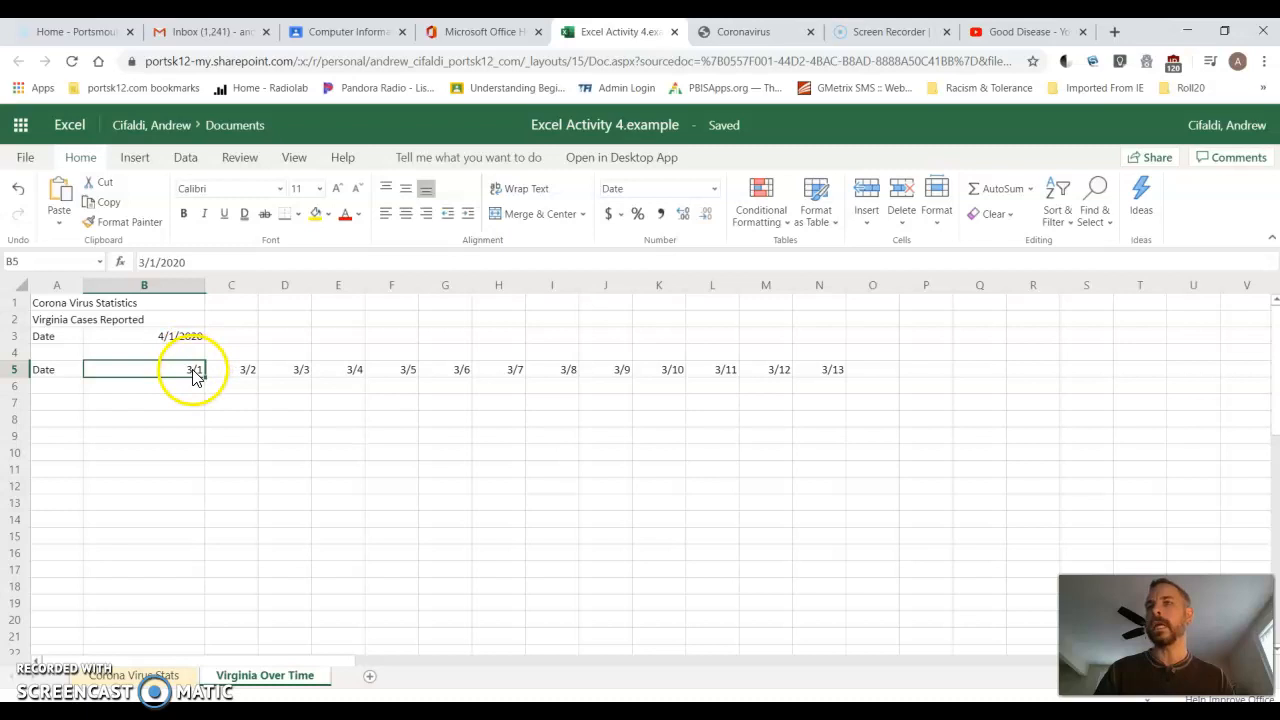
left_click(248, 380)
left_click(303, 378)
left_click(350, 377)
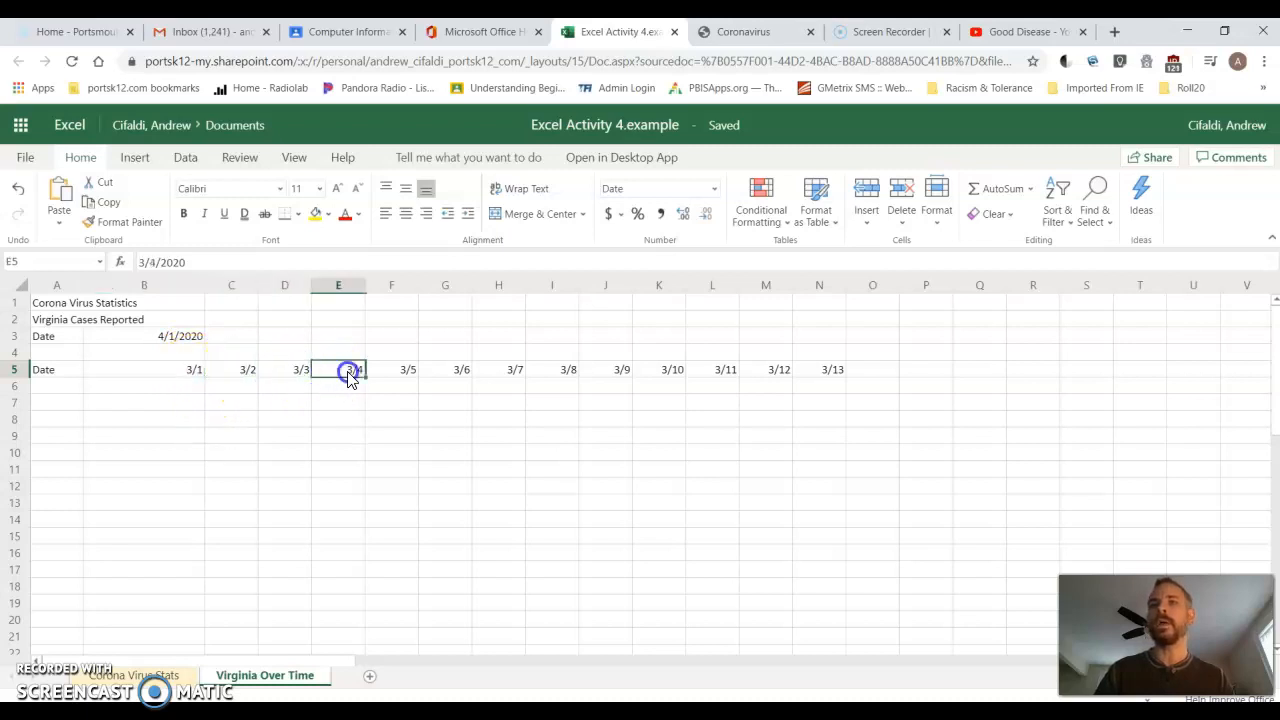
left_click(405, 377)
left_click(455, 377)
left_click(500, 381)
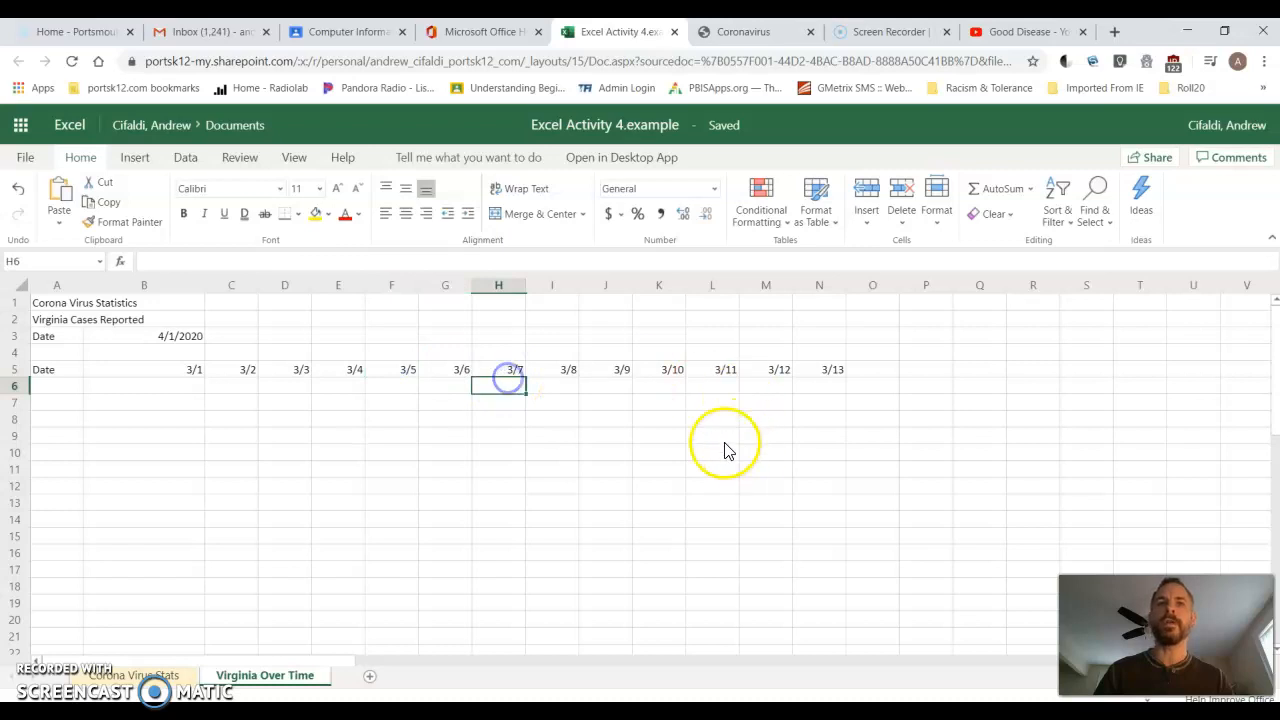
Extend the daily date series in row 5 from 3/13 in cell N5 through 4/2 in cell AH5
left_click(815, 372)
left_click_drag(847, 378, 1250, 375)
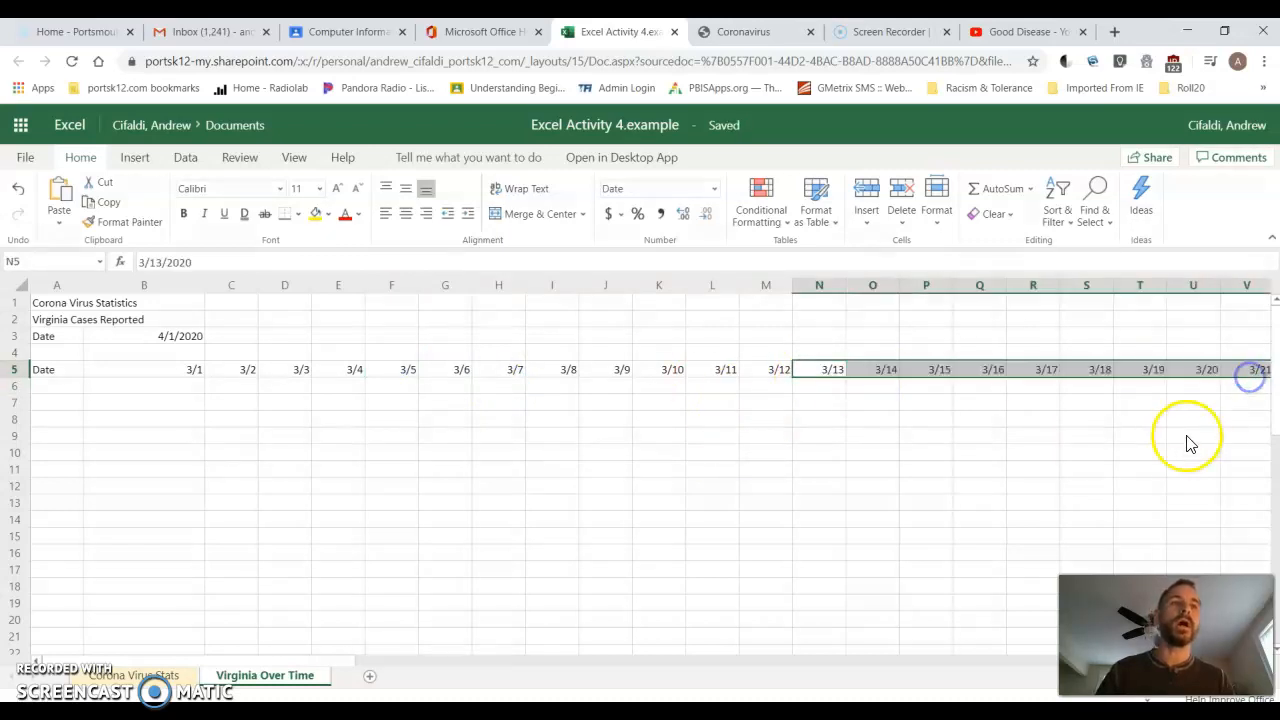
left_click(1180, 441)
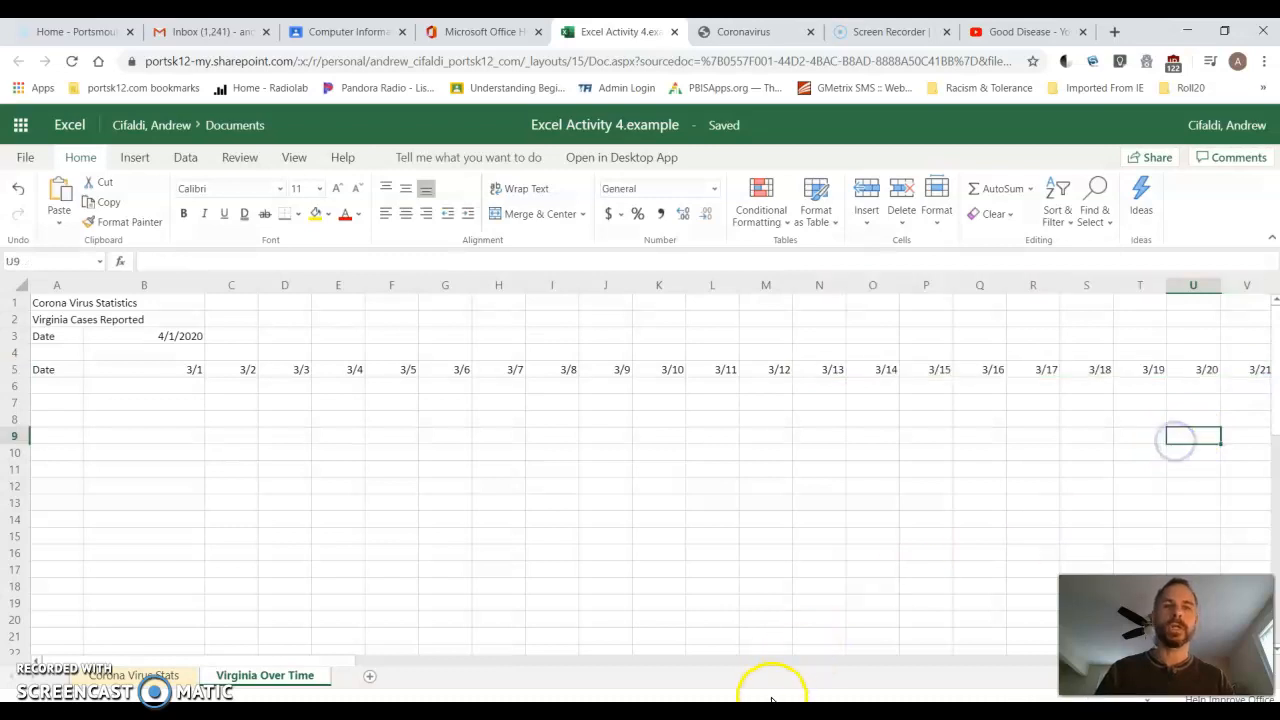
left_click(774, 661)
left_click(177, 371)
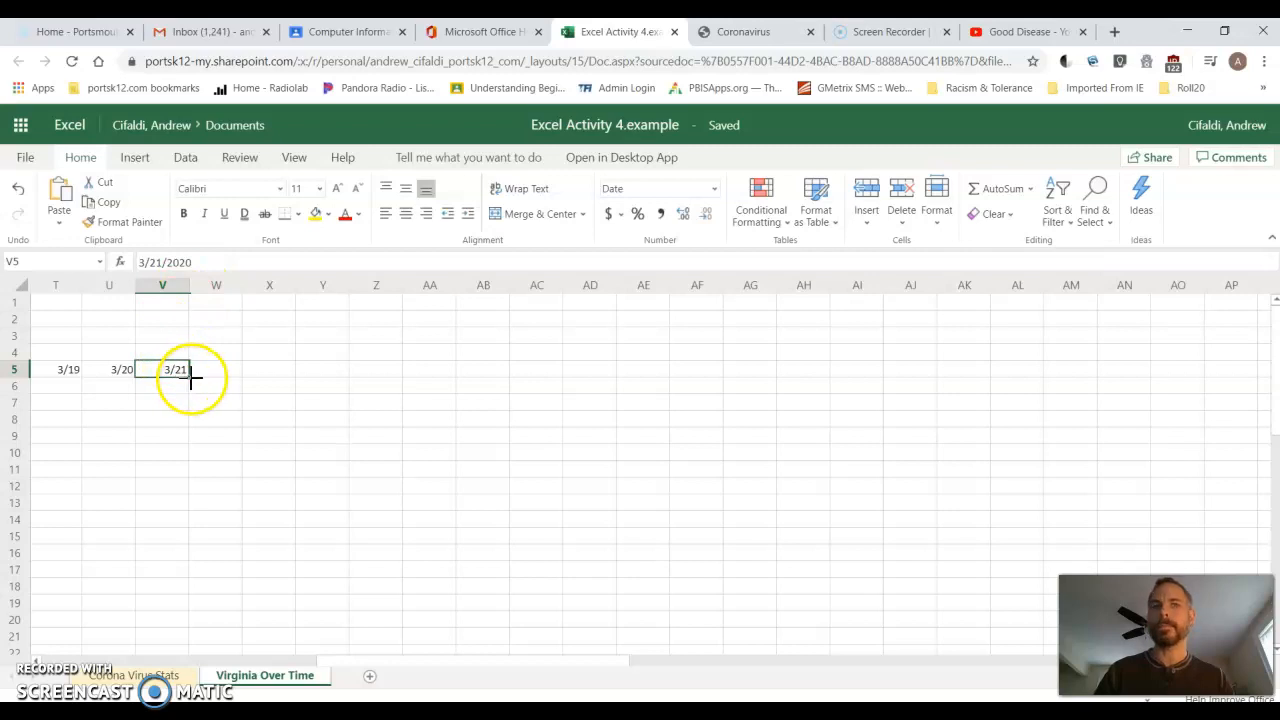
left_click_drag(190, 376, 780, 389)
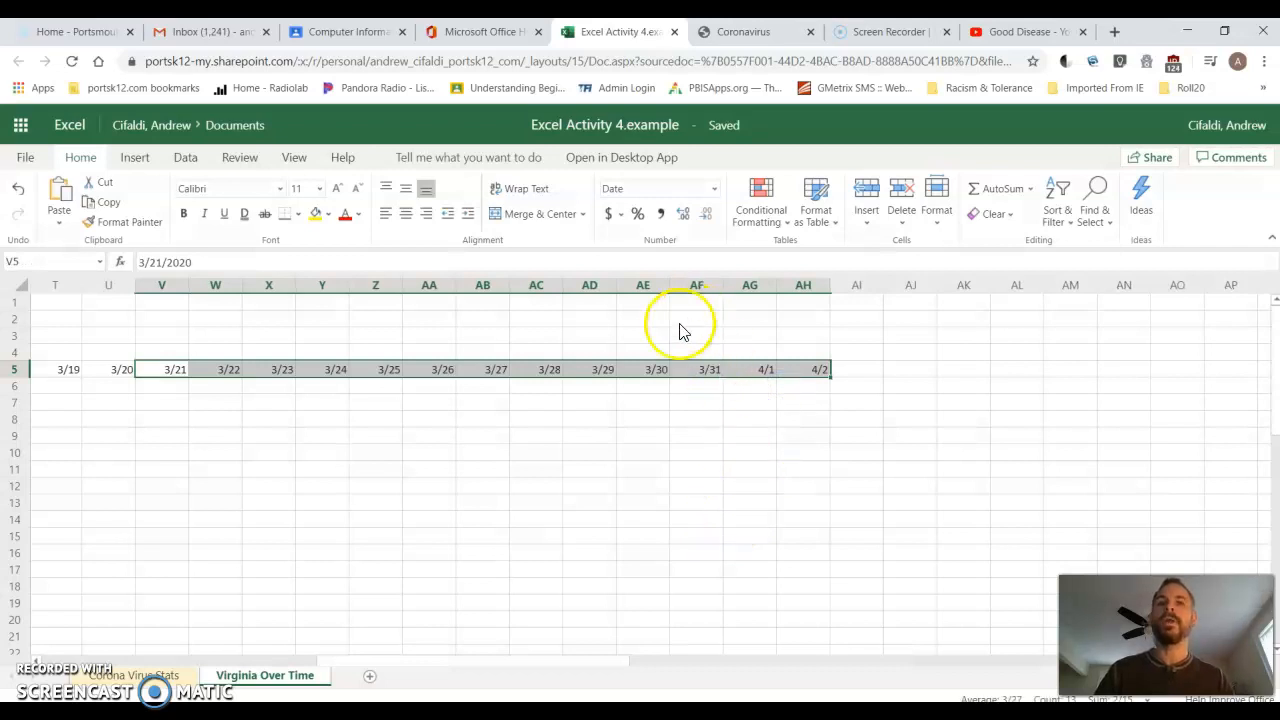
Delete the dates 4/1 and 4/2 from cells AG5 and AH5 so the series ends at 3/31
left_click(697, 373)
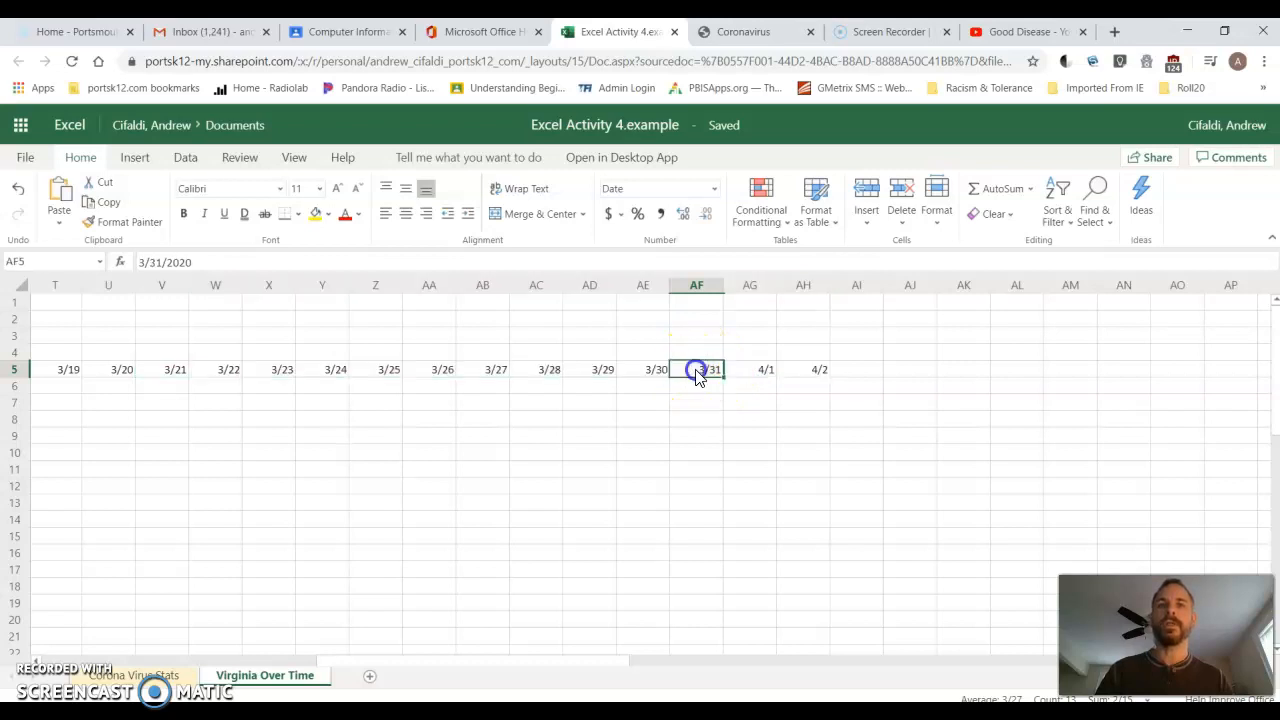
left_click(754, 371)
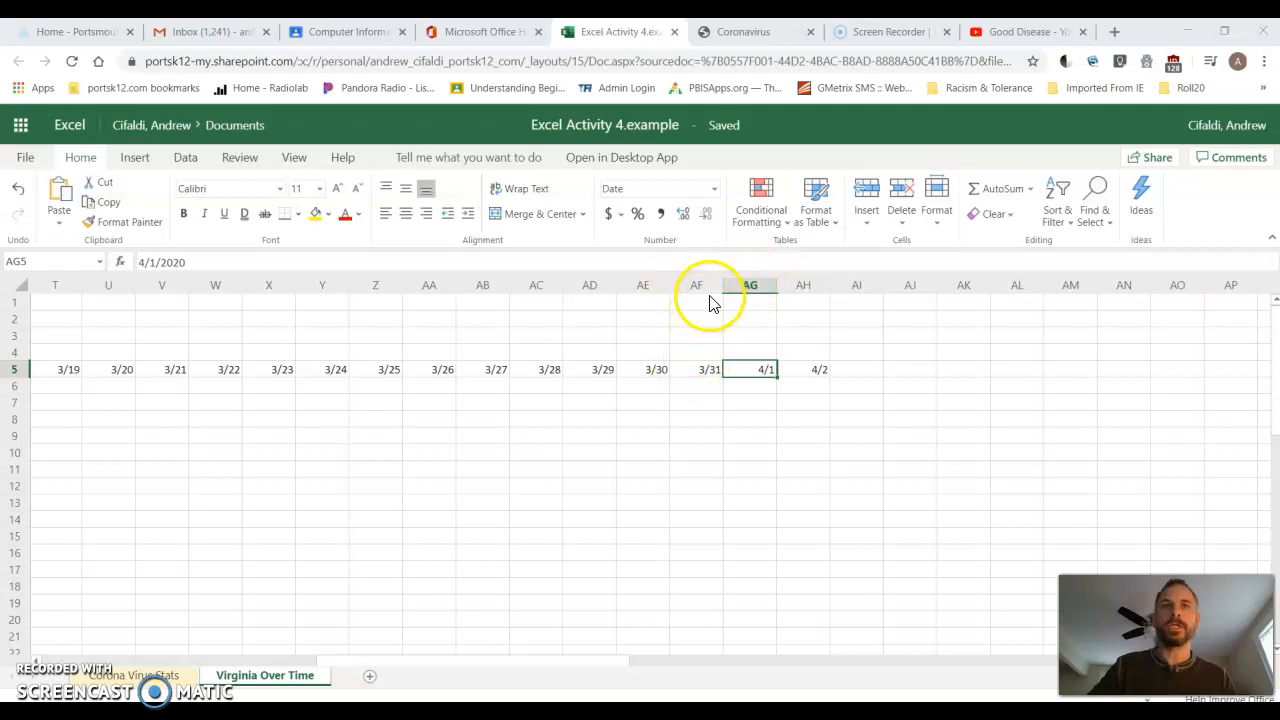
left_click(699, 376)
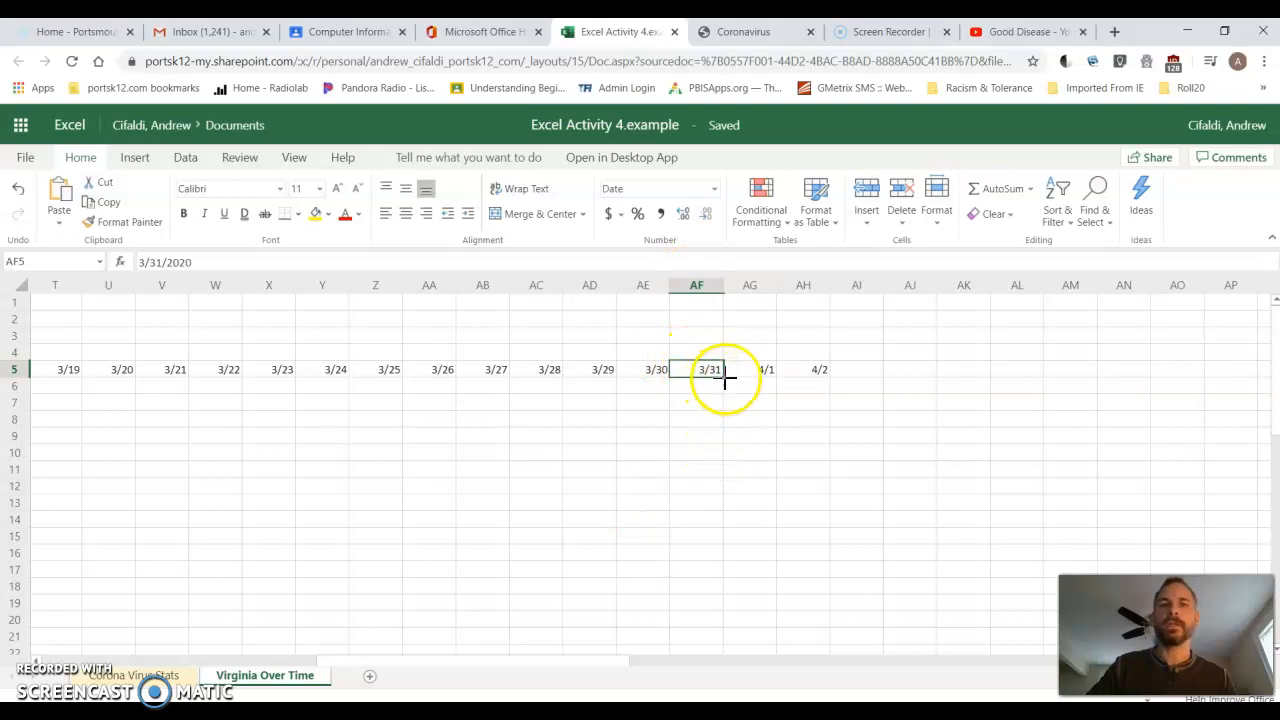
left_click_drag(755, 376, 828, 370)
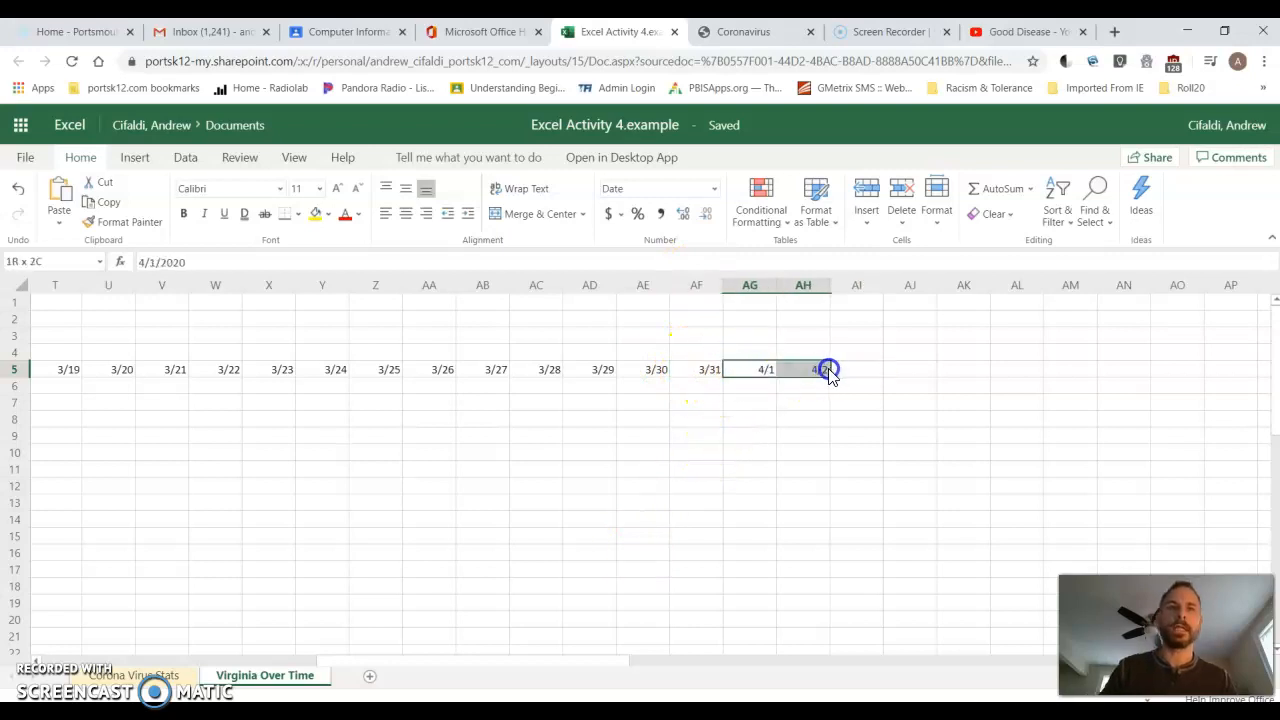
key("Delete")
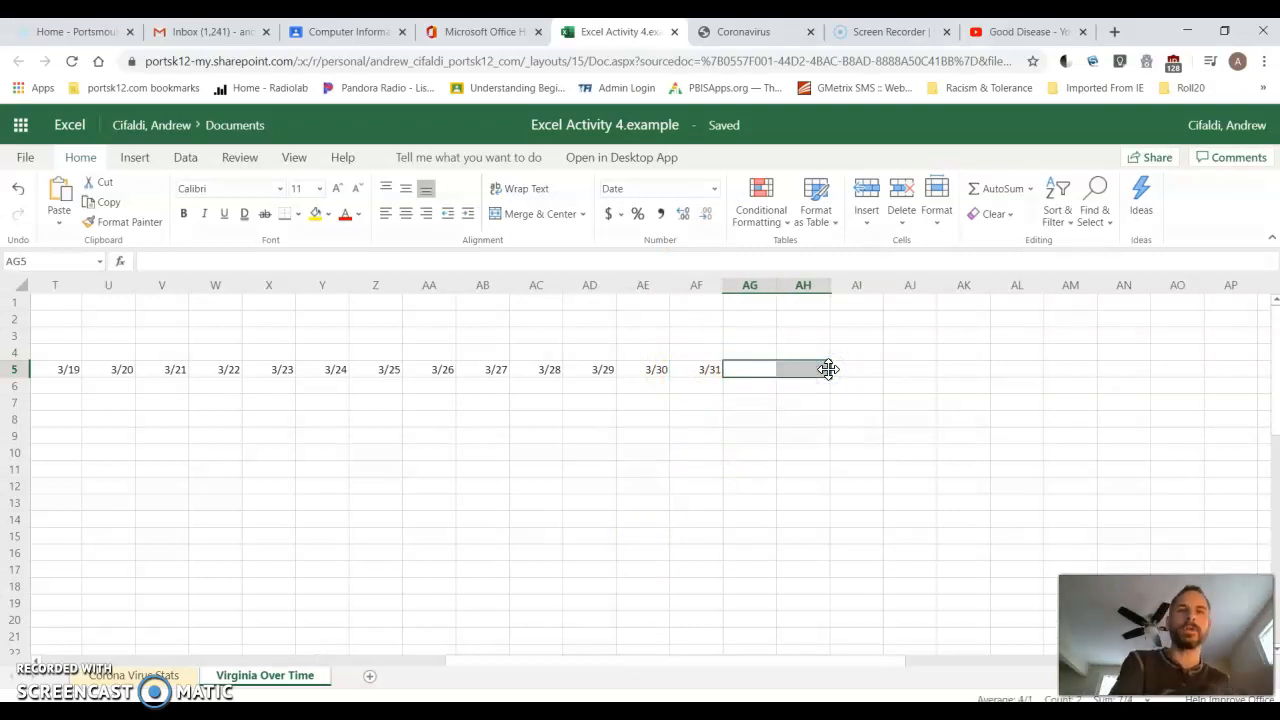
left_click(803, 451)
left_click(697, 369)
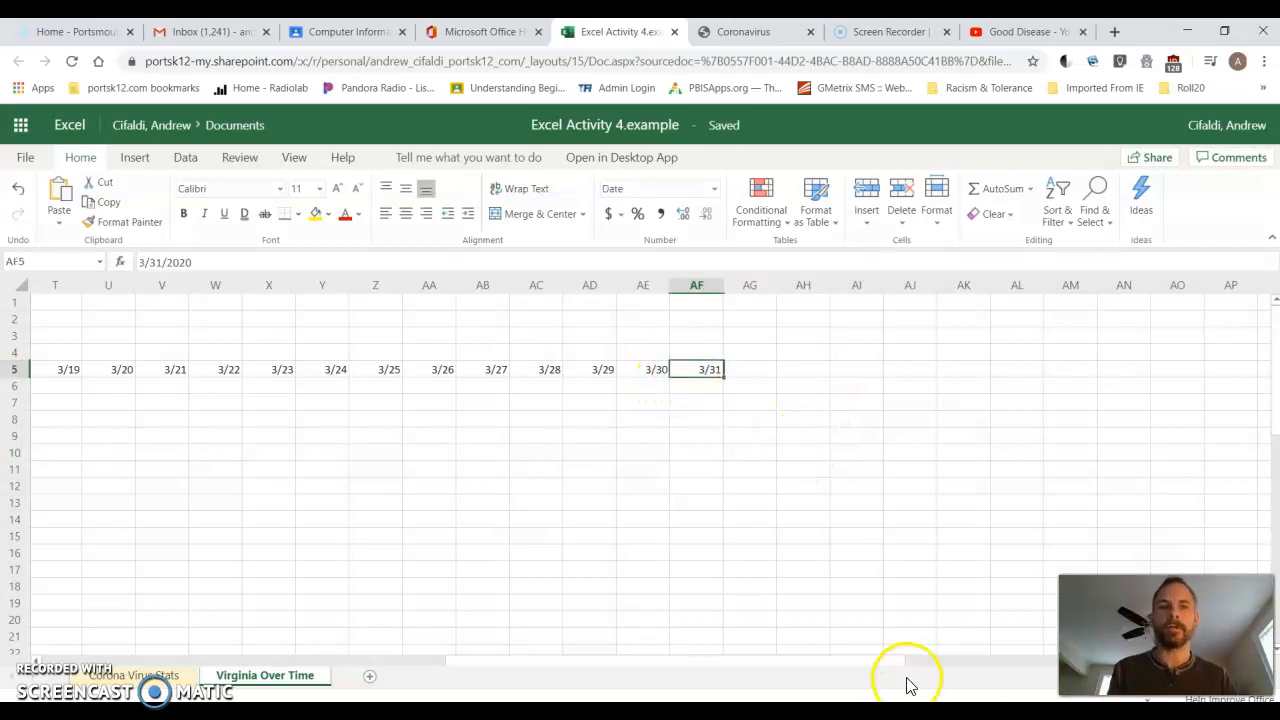
Narrow column B at the start of the sheet to about the width of its 4/1/2020 date
left_click_drag(894, 664, 474, 627)
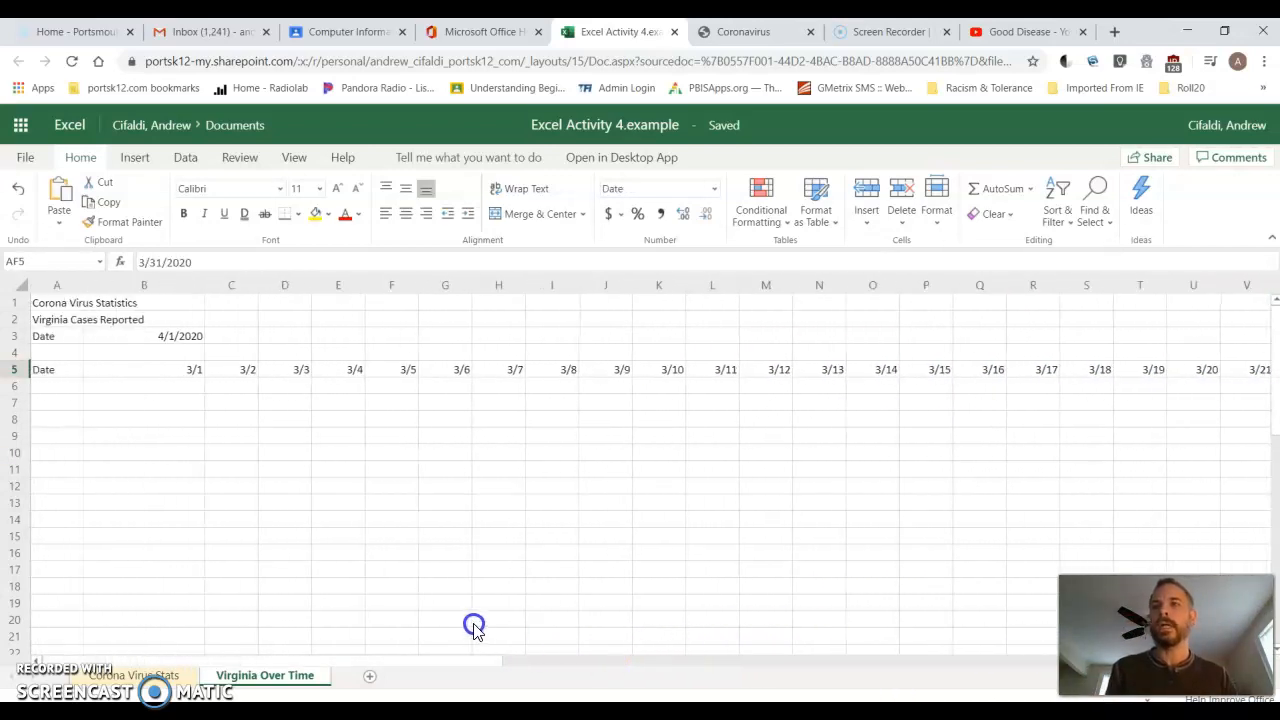
left_click(57, 388)
left_click_drag(206, 289, 141, 289)
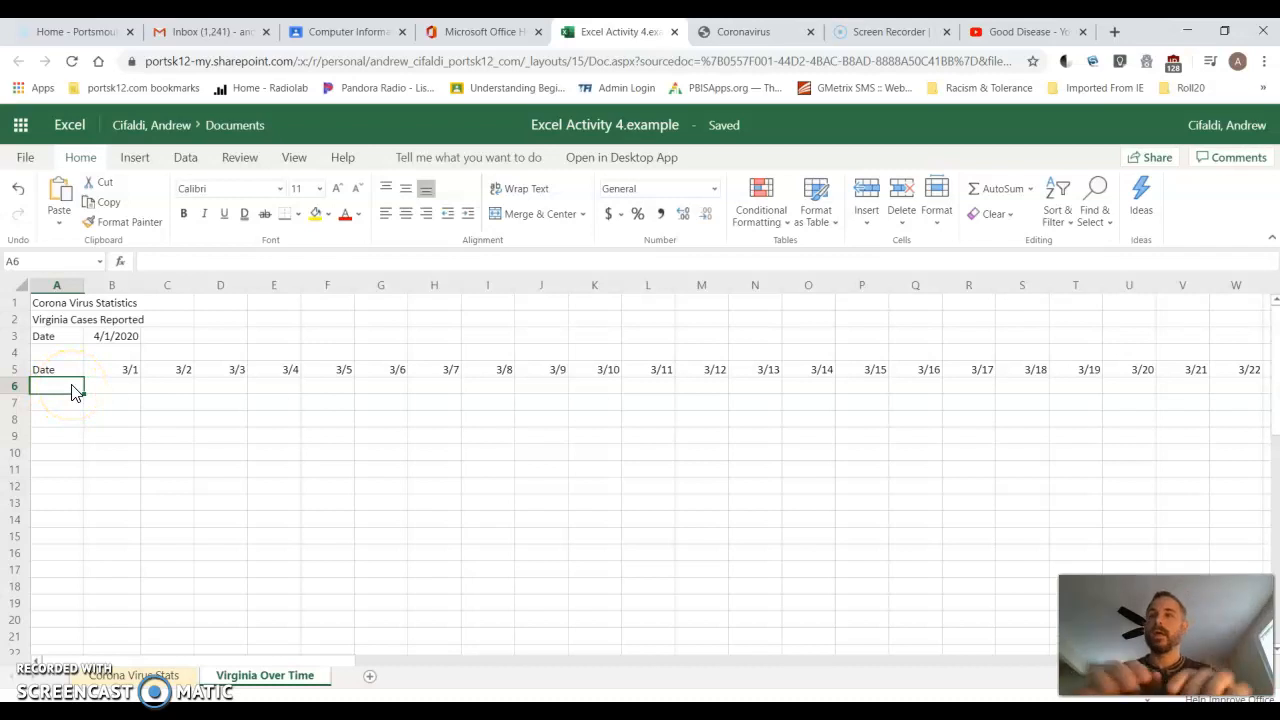
Enter the row label No. of Cases in cell A6 and widen column A to fit it
type("No")
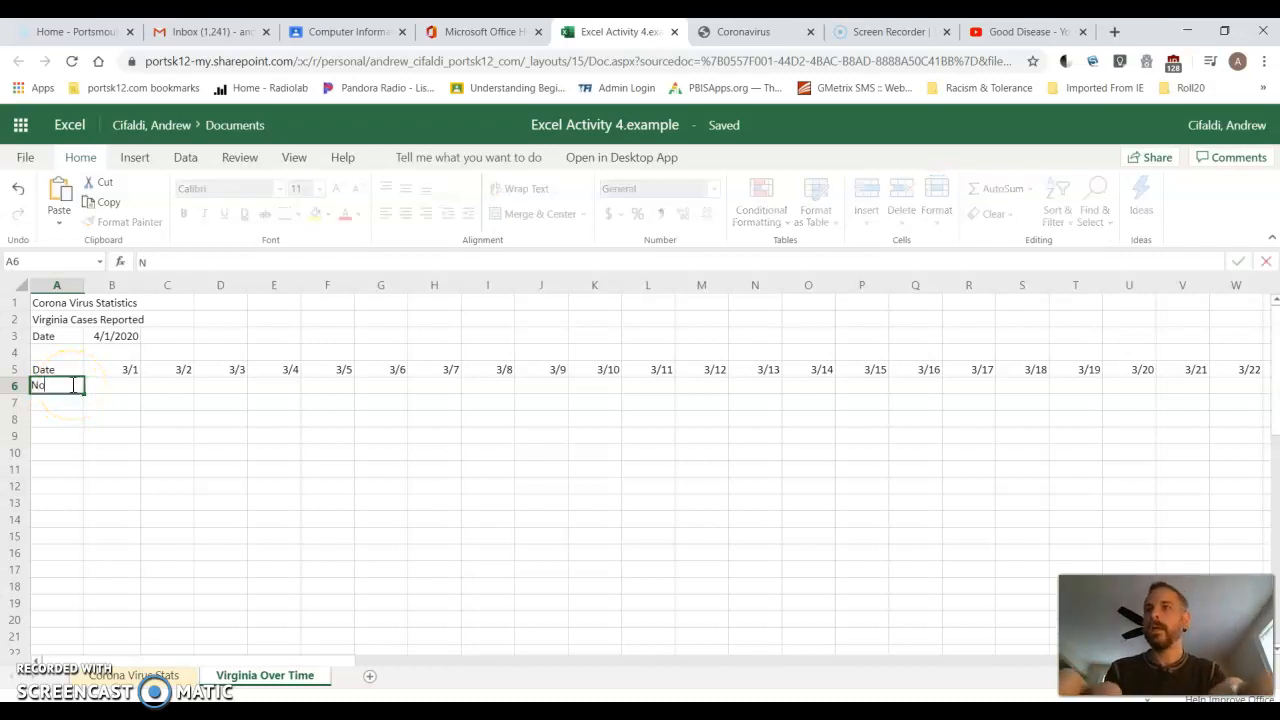
type(".")
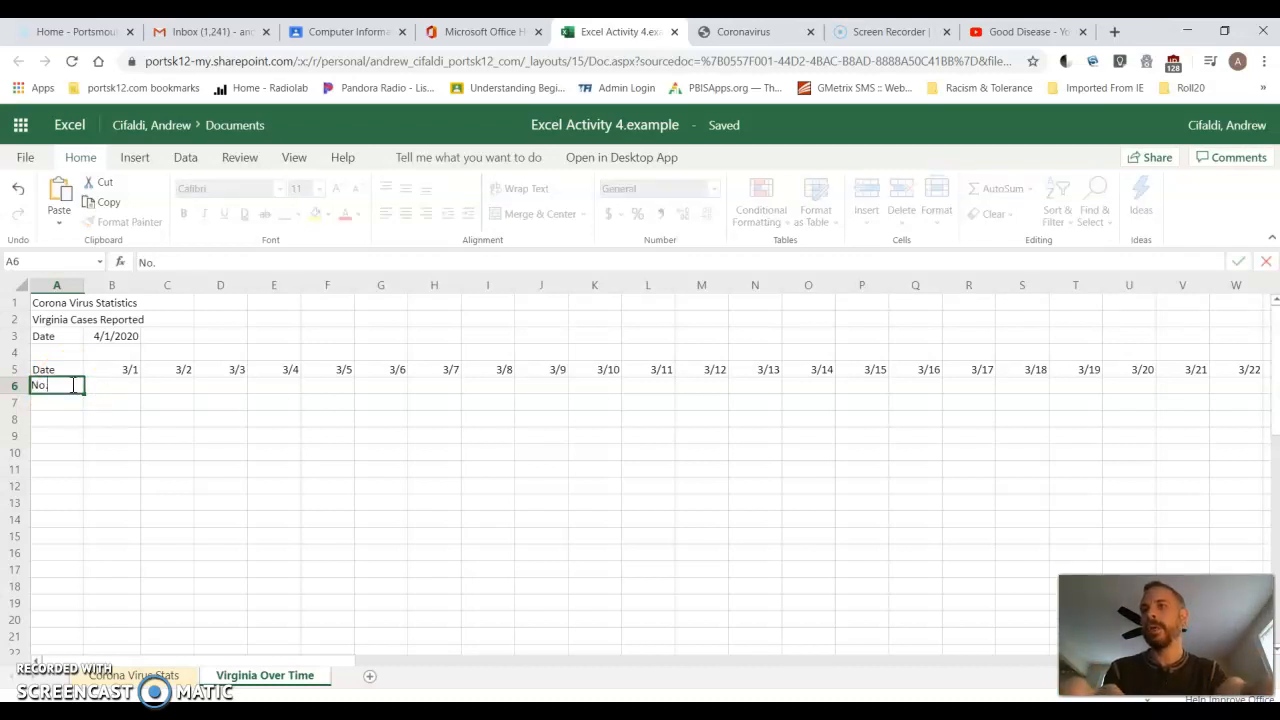
type(" of Cases")
key("Return")
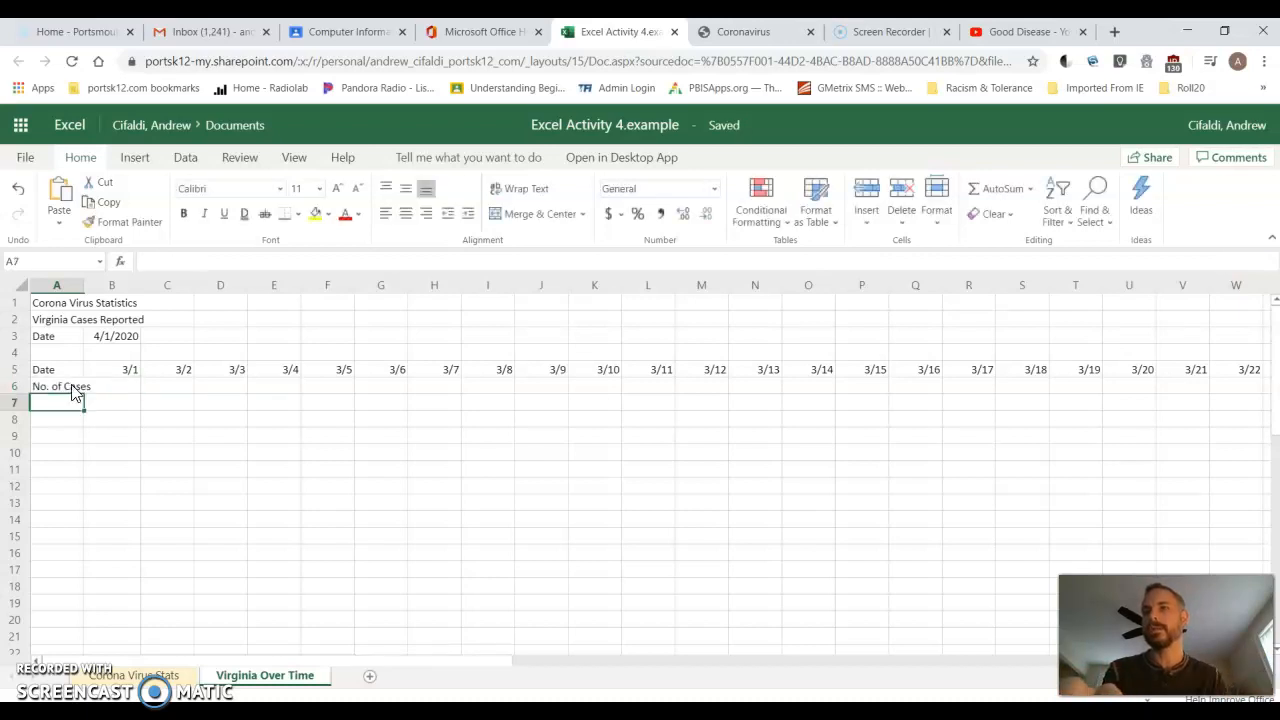
left_click_drag(84, 285, 97, 284)
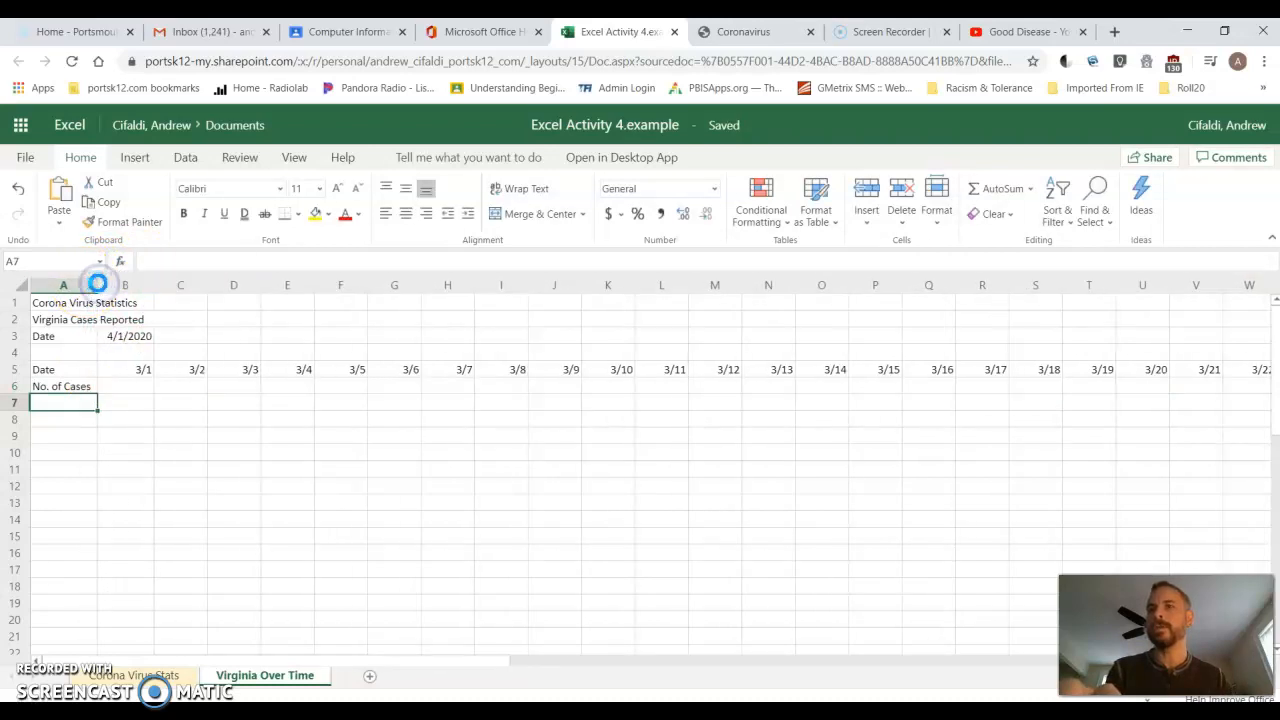
left_click(123, 390)
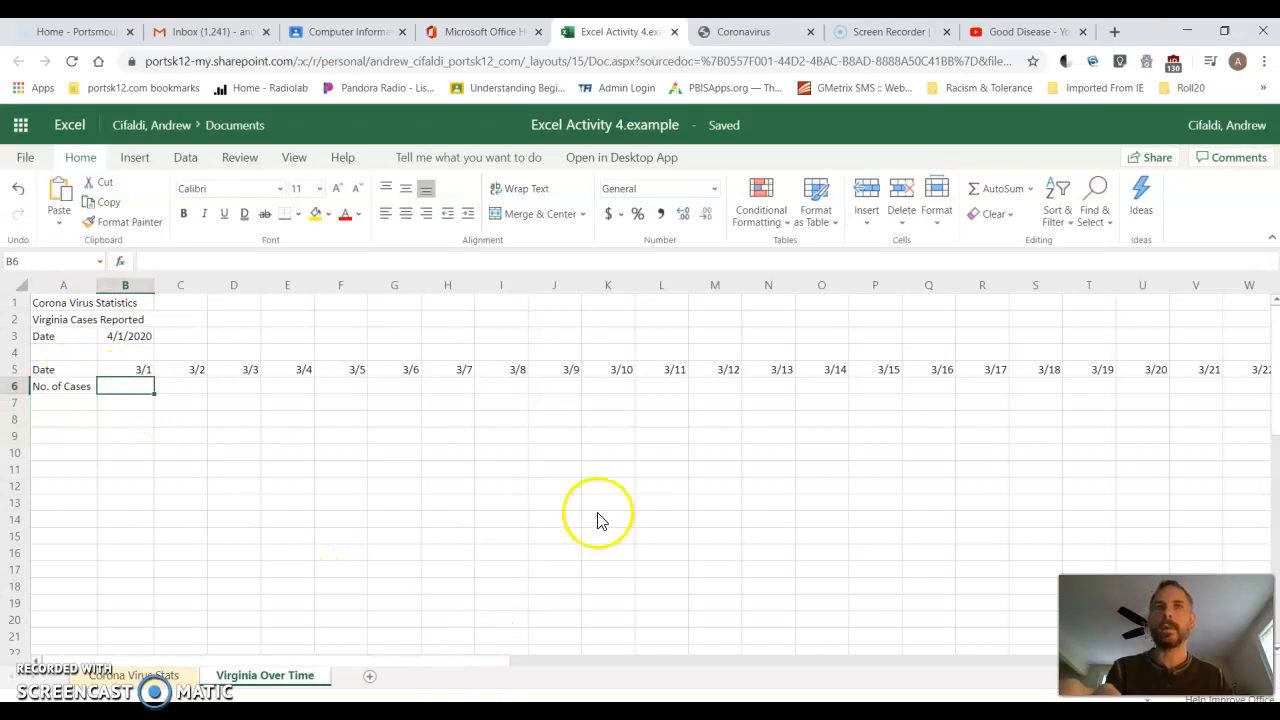
Separate the Coronavirus chart page into its own browser window and return to the Excel workbook
left_click(740, 35)
left_click_drag(738, 38, 437, 291)
left_click(710, 32)
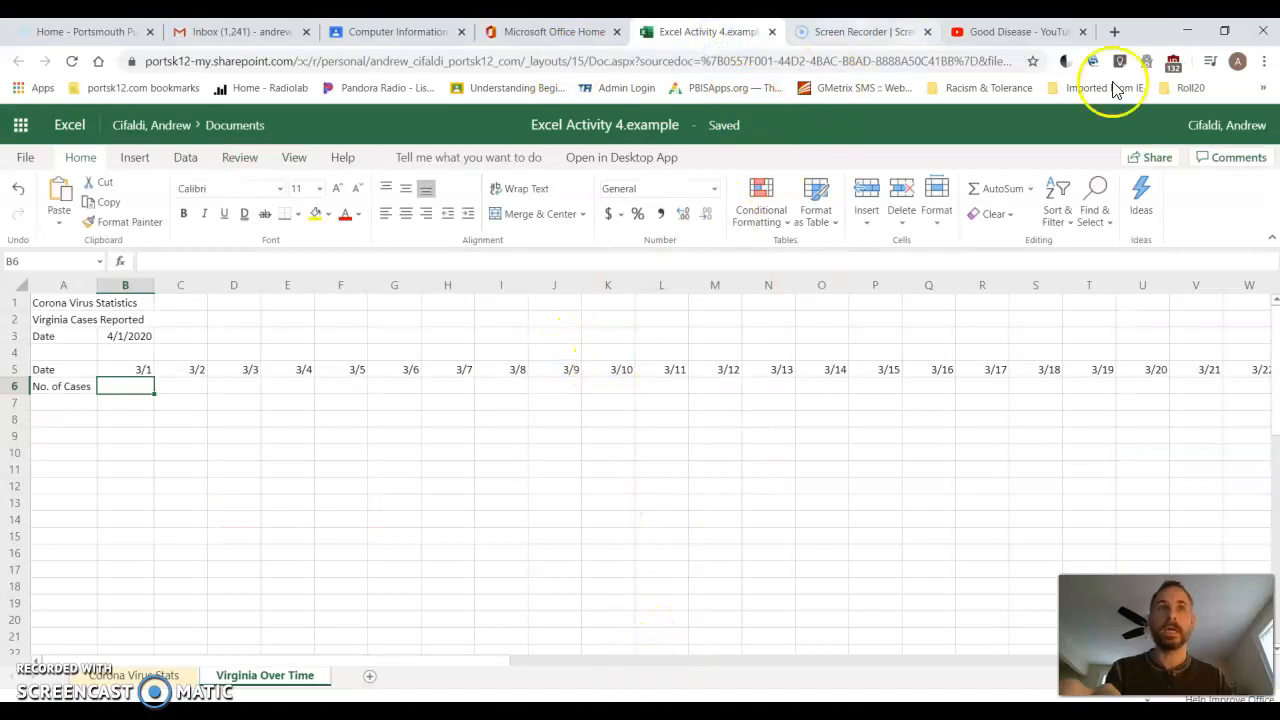
Resize the Excel window to sit above the Virginia cases chart, keeping rows 5 and 6 in view
left_click_drag(1155, 37, 991, 37)
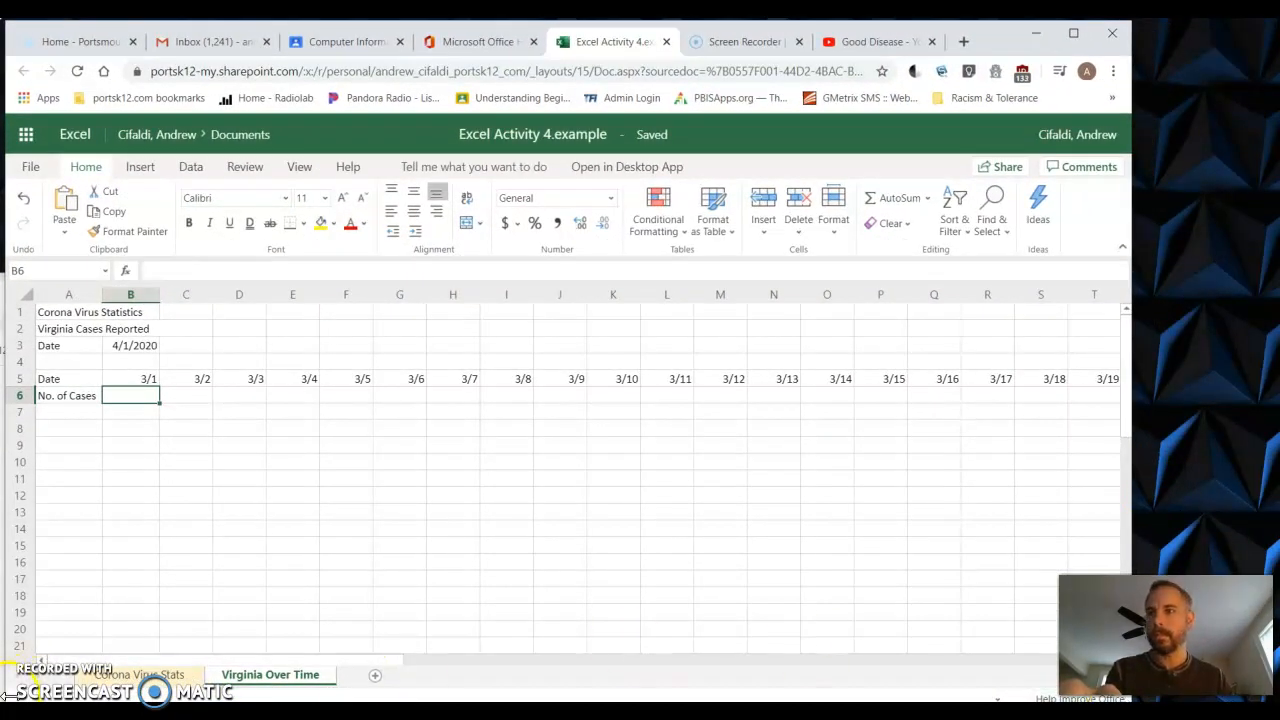
left_click_drag(6, 704, 53, 500)
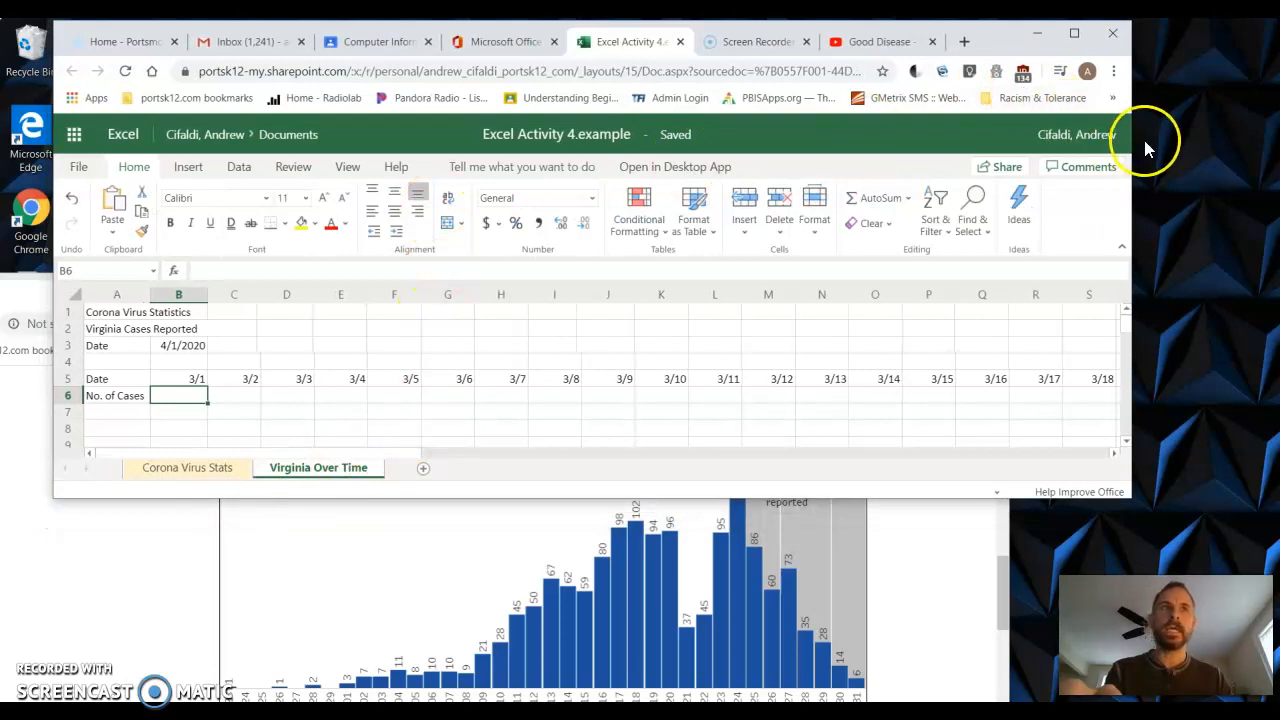
left_click_drag(1137, 144, 1277, 144)
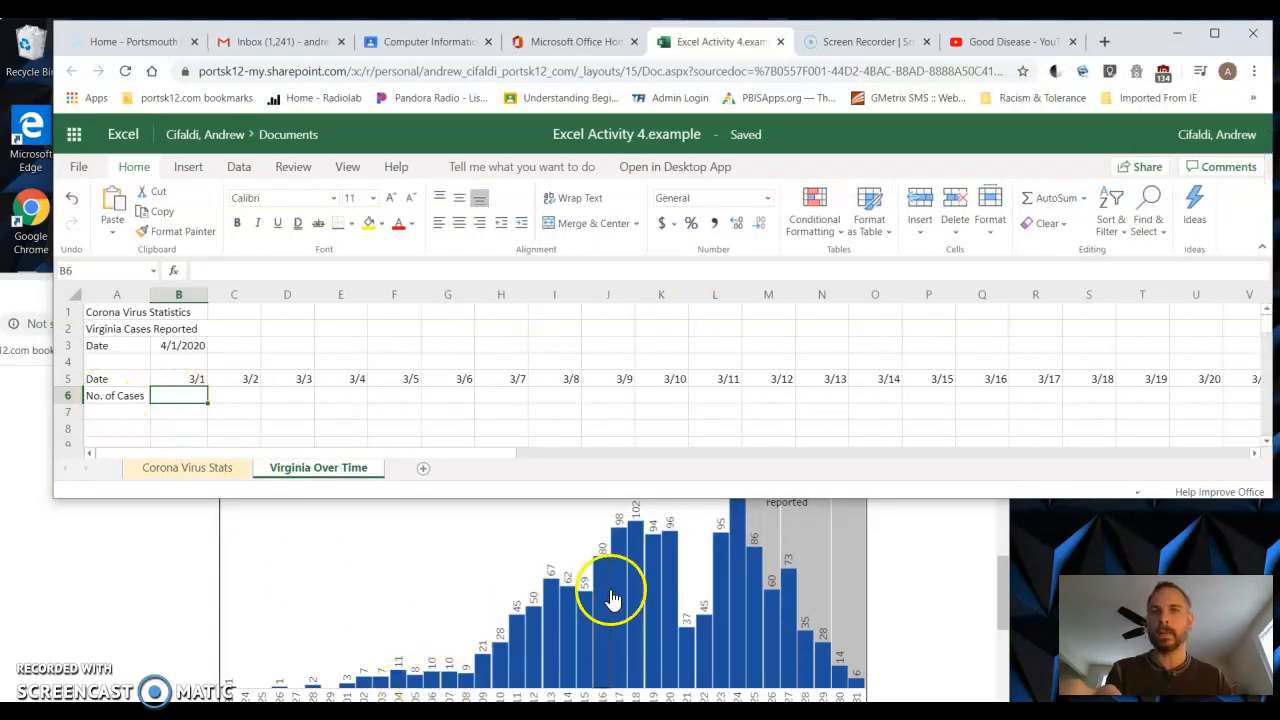
left_click_drag(613, 498, 625, 446)
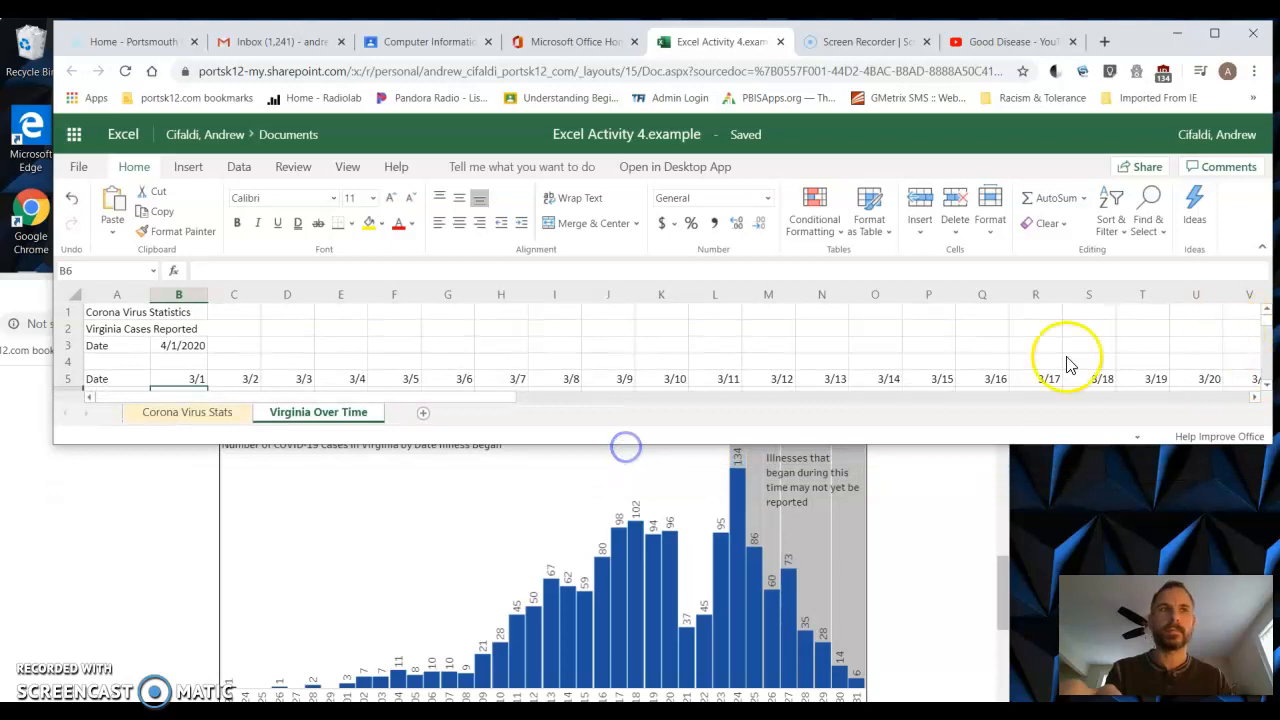
left_click(1265, 392)
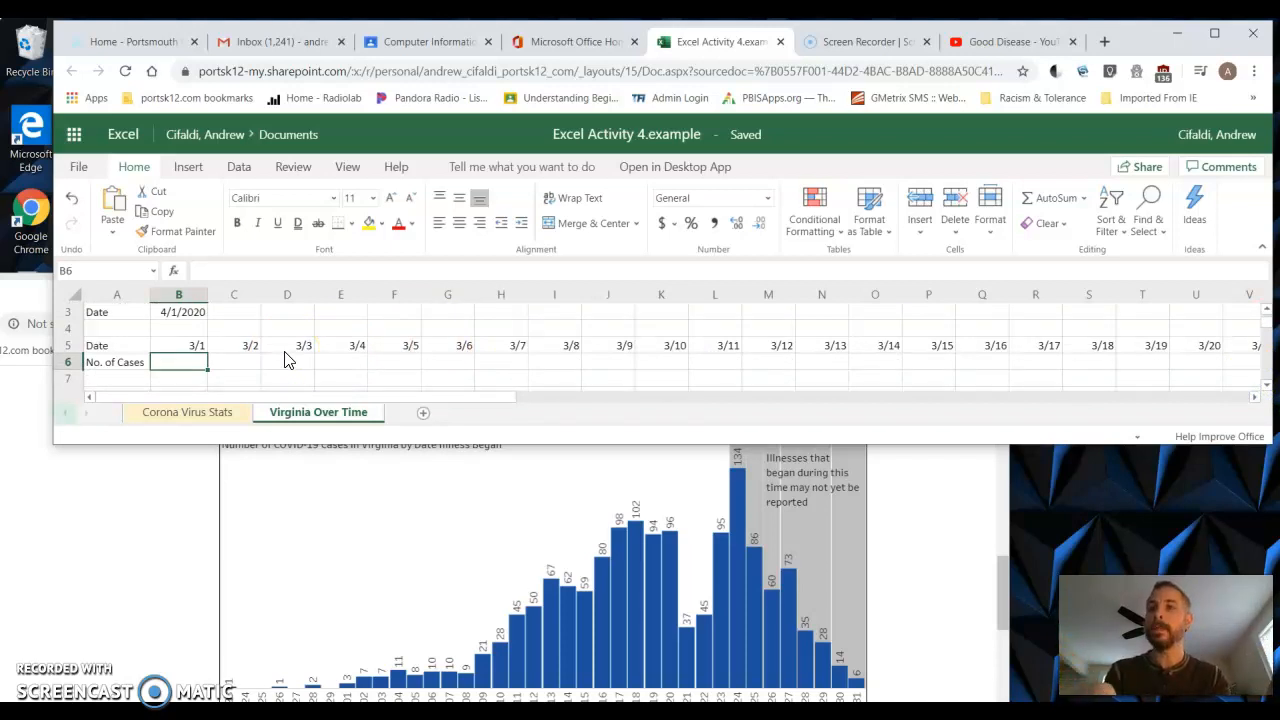
Enter the case counts 3, 7, 7 and 22 for 3/1 through 3/4 in cells B6 through E6
type("3")
left_click(227, 368)
type("7")
key("Tab")
type("7")
key("Tab")
type("22")
key("Tab")
Correct the 3/4 case count in cell E6 to 11
key("BackSpace")
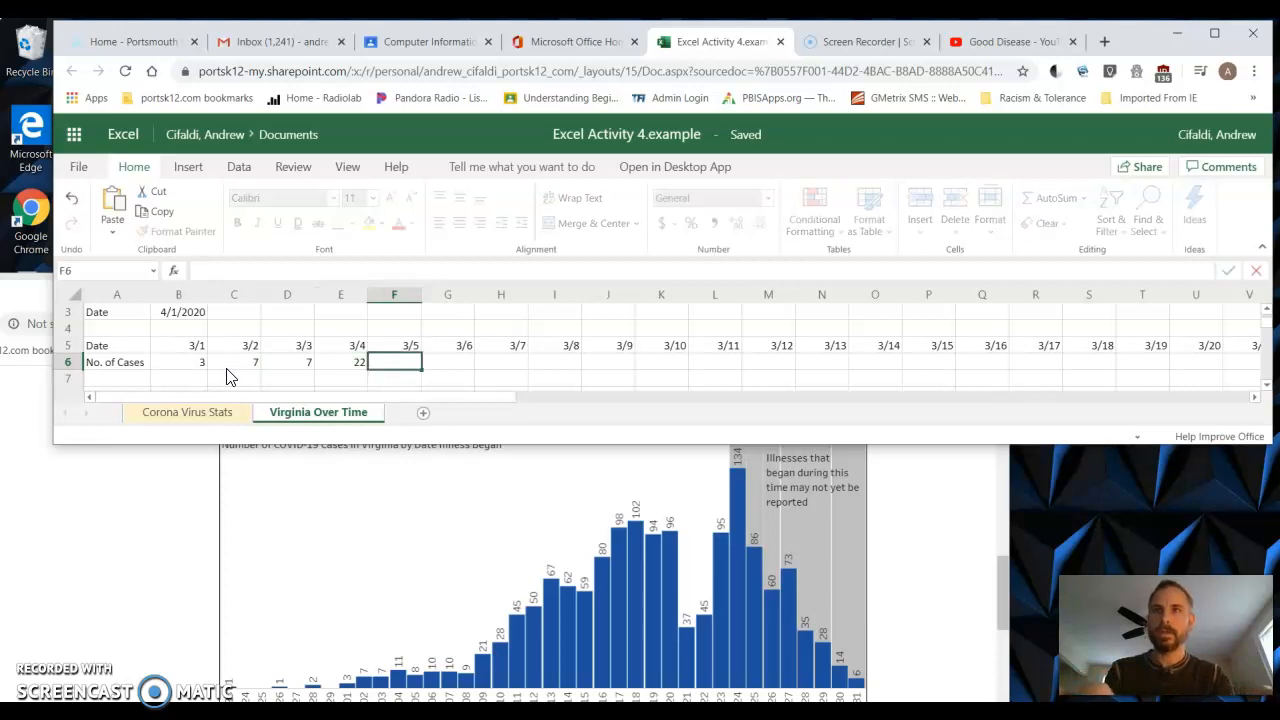
key("Left")
type("1")
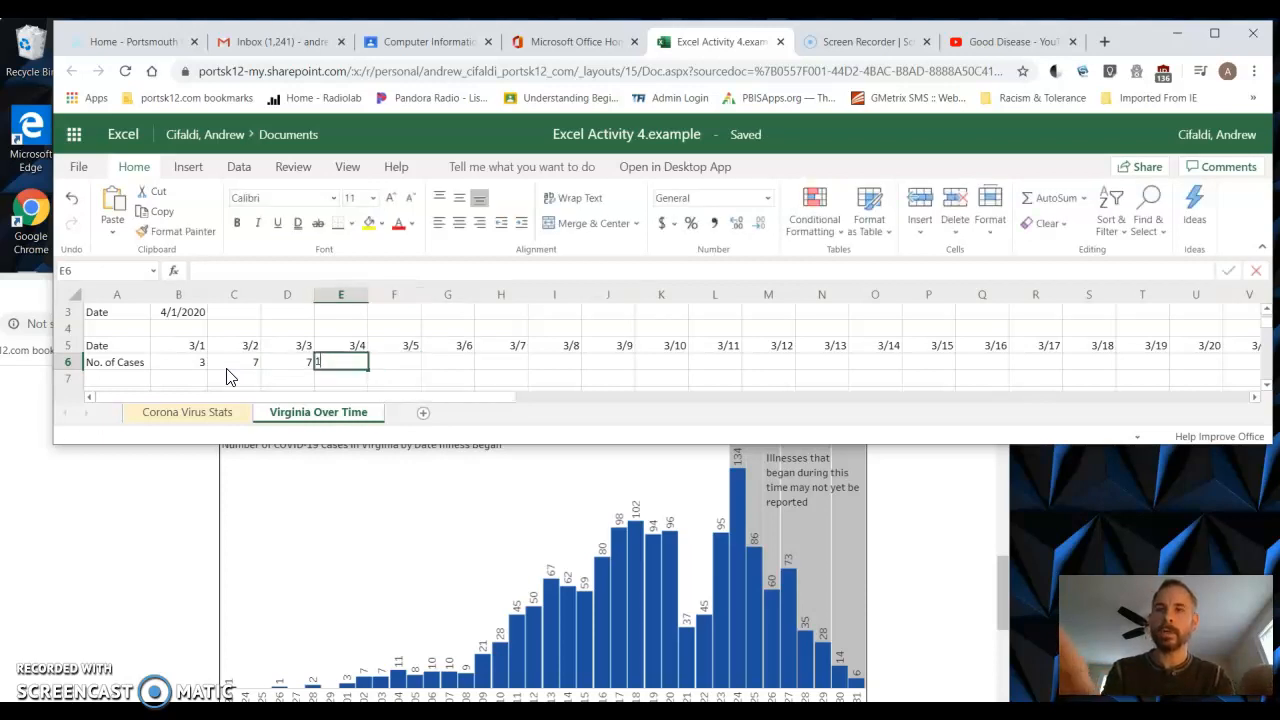
type("1")
key("Tab")
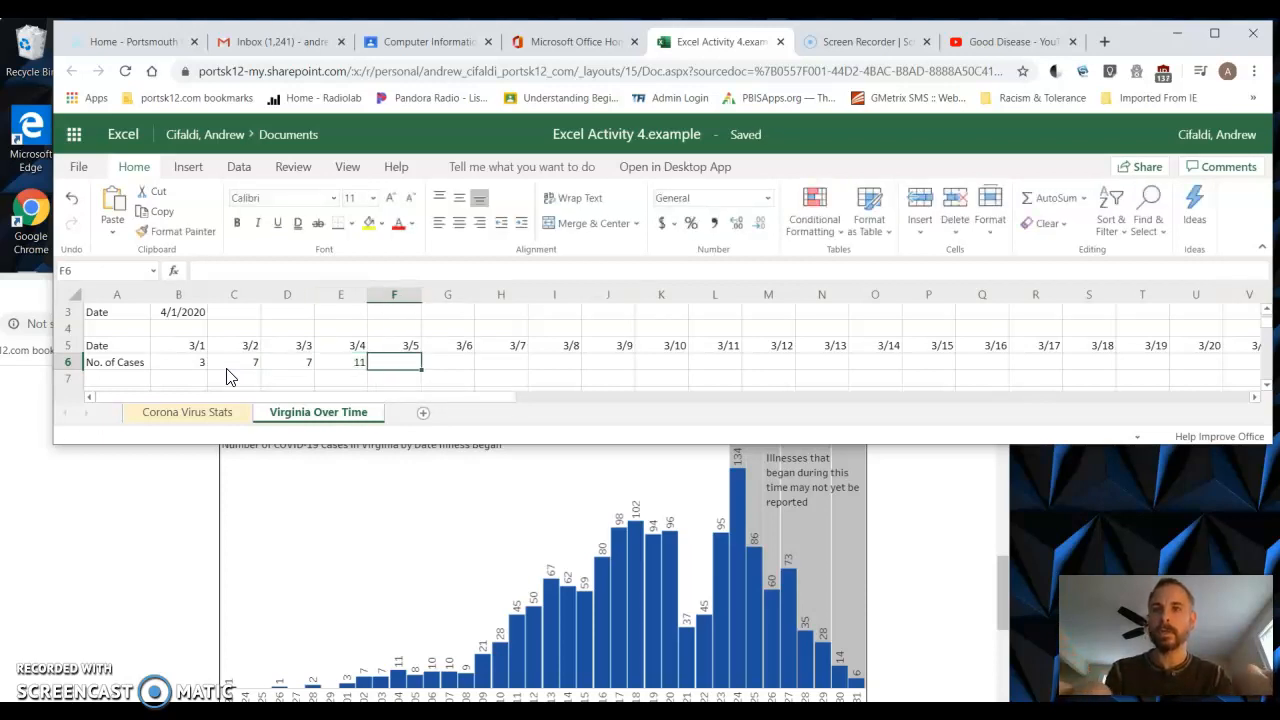
Enter the case counts 8, 10 and 10 for 3/5 through 3/7 in cells F6 through H6
type("8")
key("Tab")
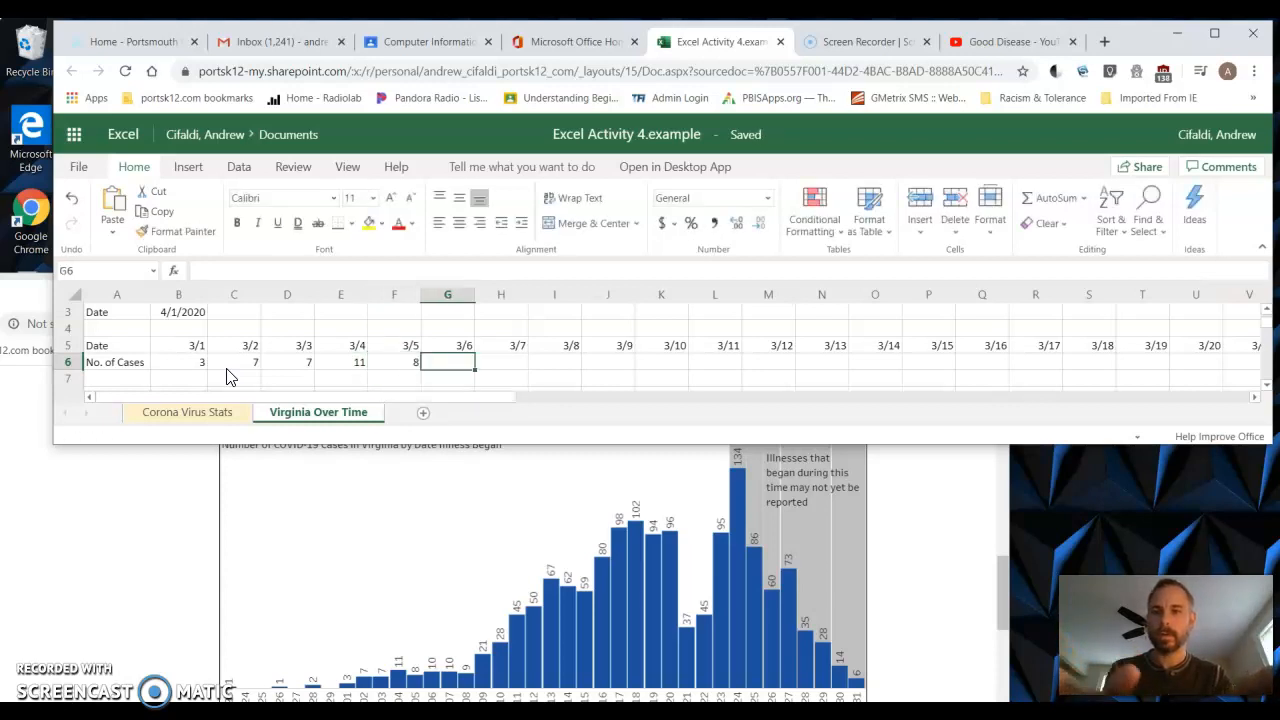
type("10")
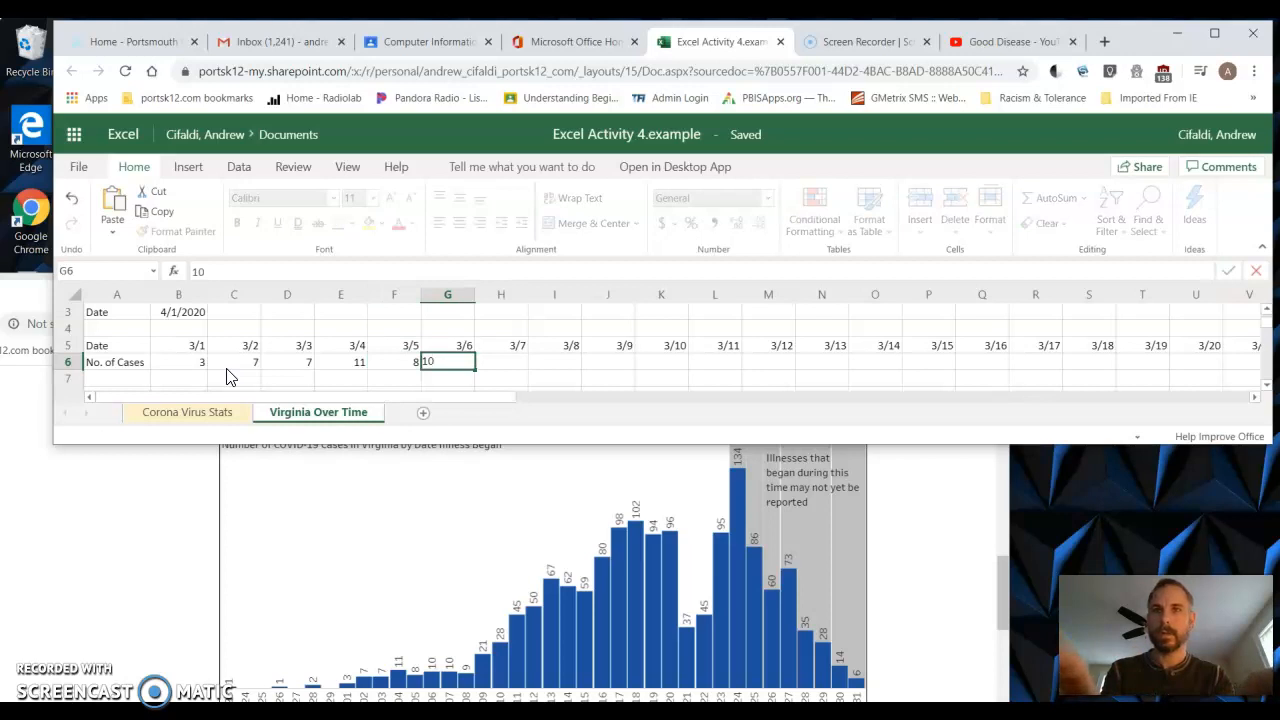
key("Tab")
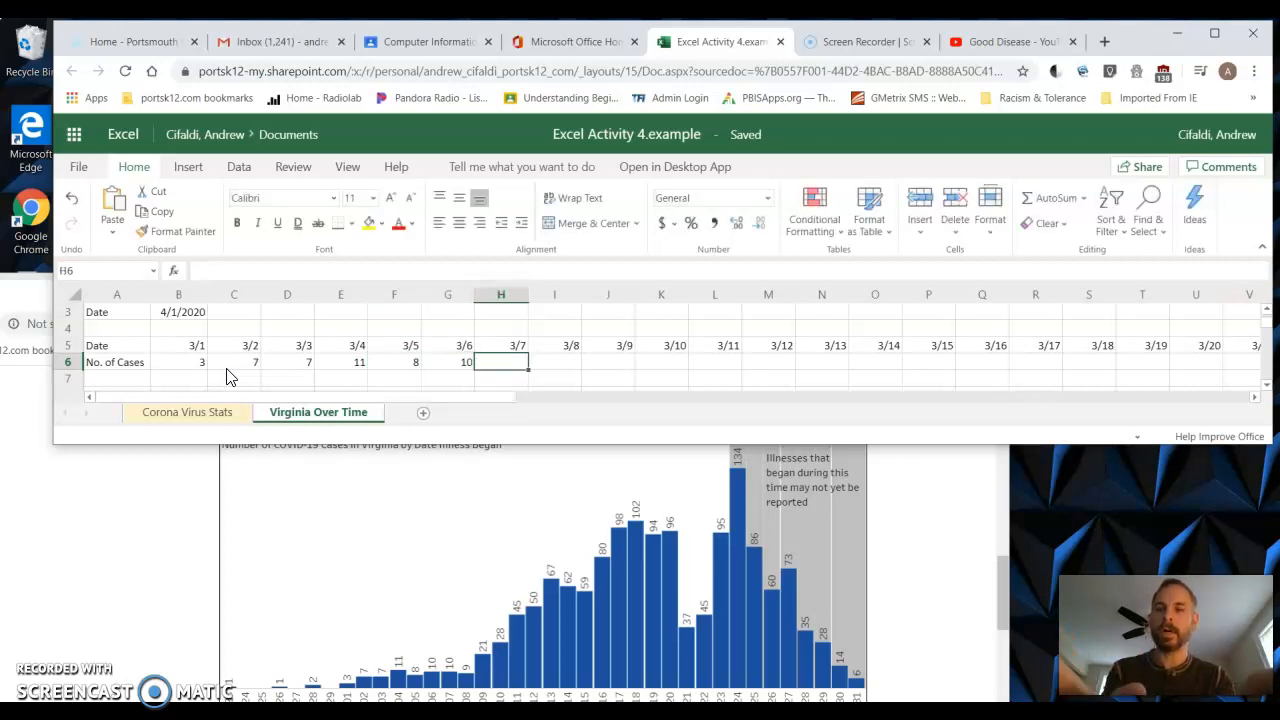
type("10")
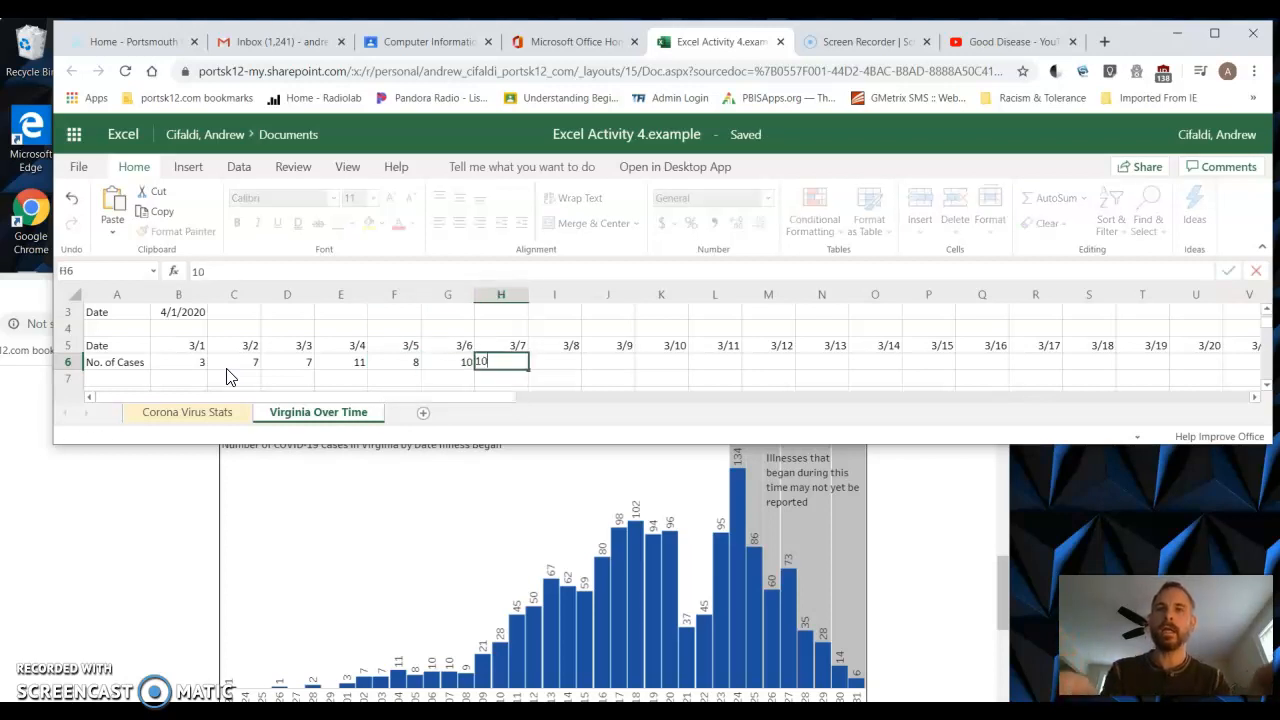
key("Tab")
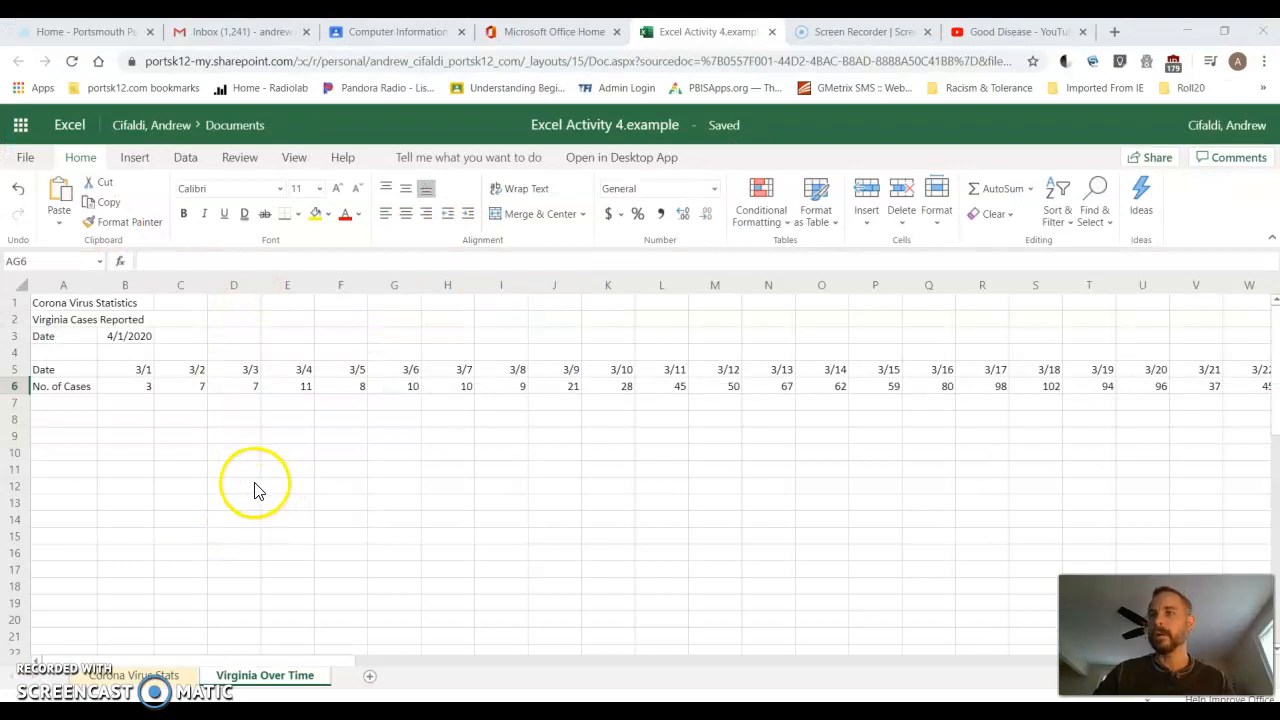
Review the title, subtitle, date and data rows of the Virginia Over Time sheet against the Corona Virus Stats sheet's formatting
mouse_move(290, 661)
left_mouse_down()
mouse_move(456, 668)
mouse_move(268, 657)
left_mouse_up()
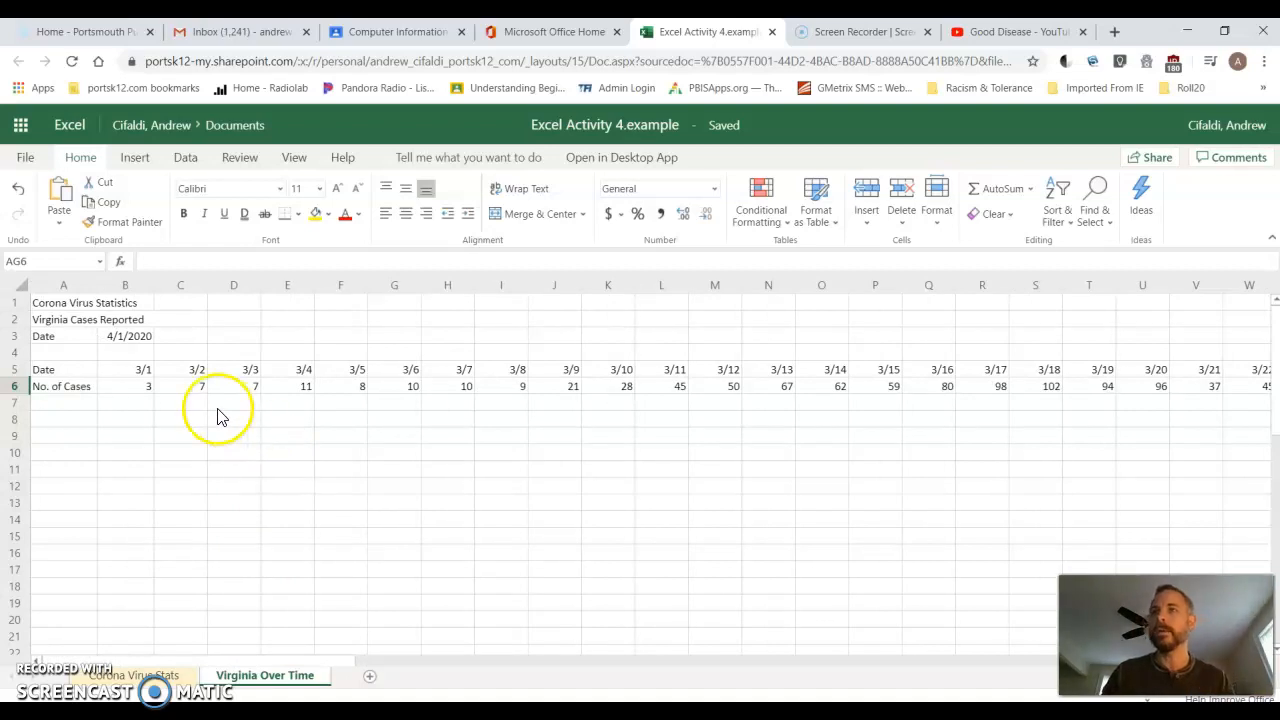
left_click(91, 305)
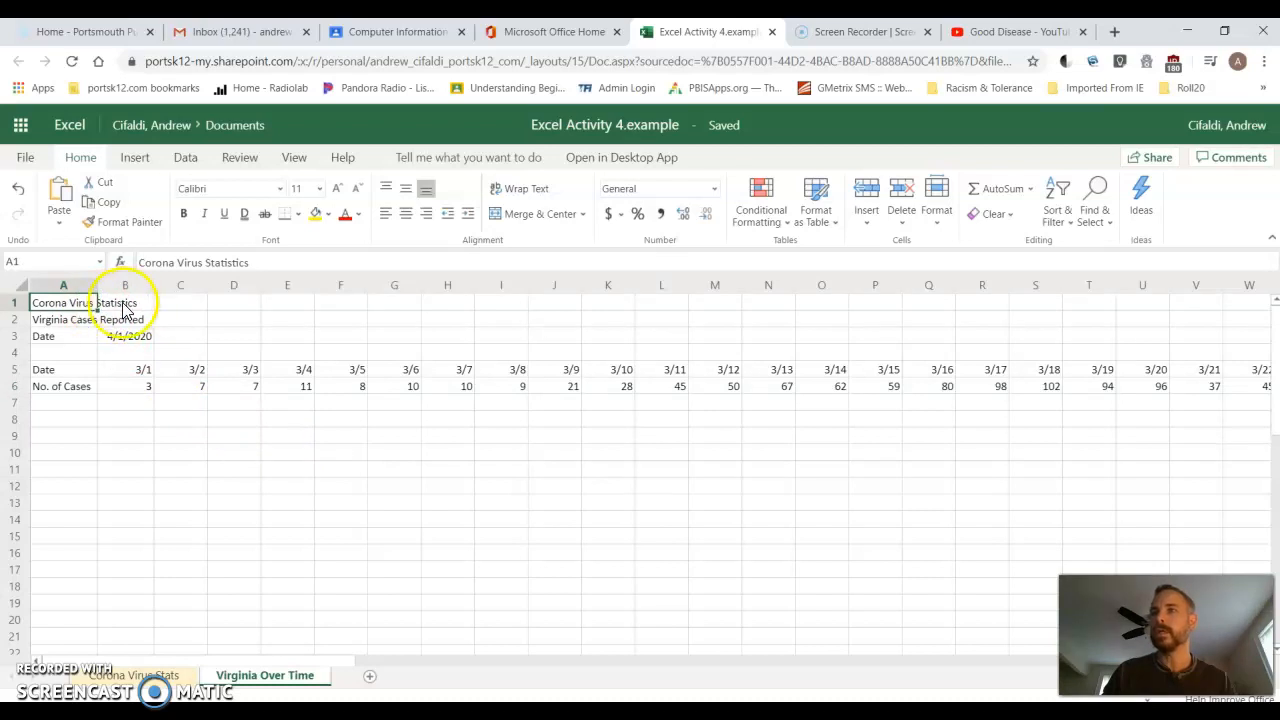
left_click(79, 321)
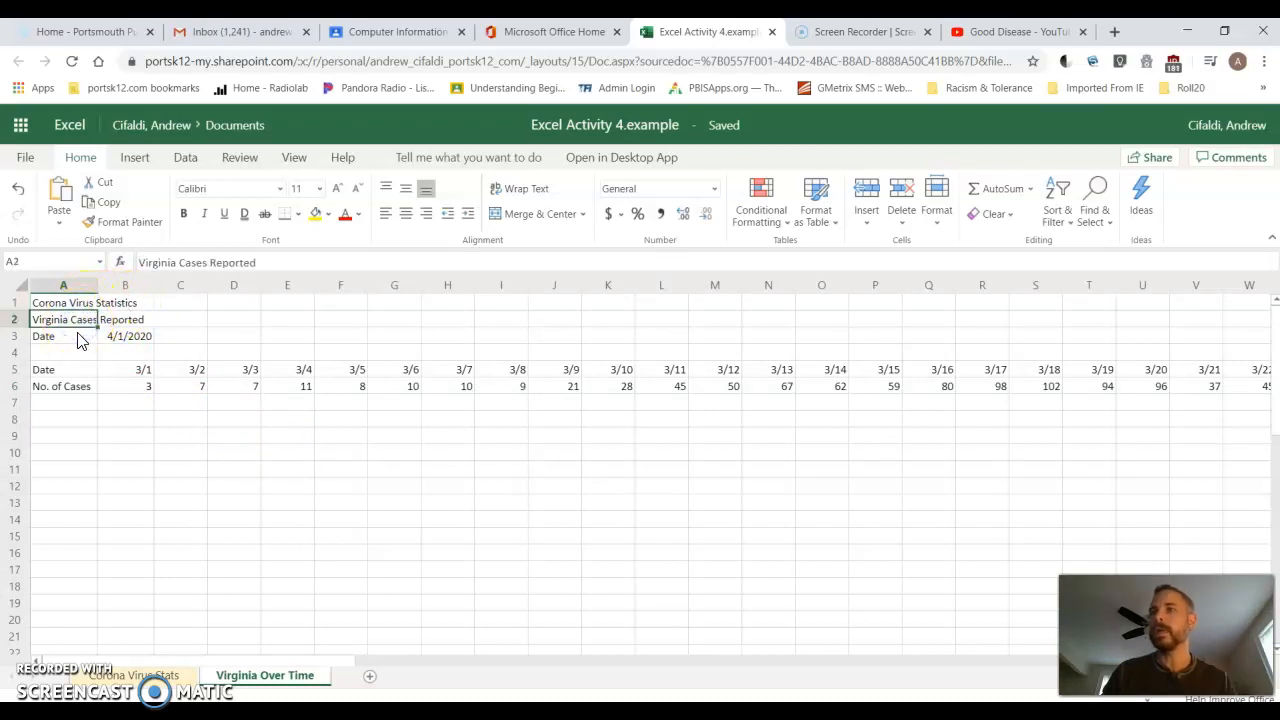
left_click(66, 305)
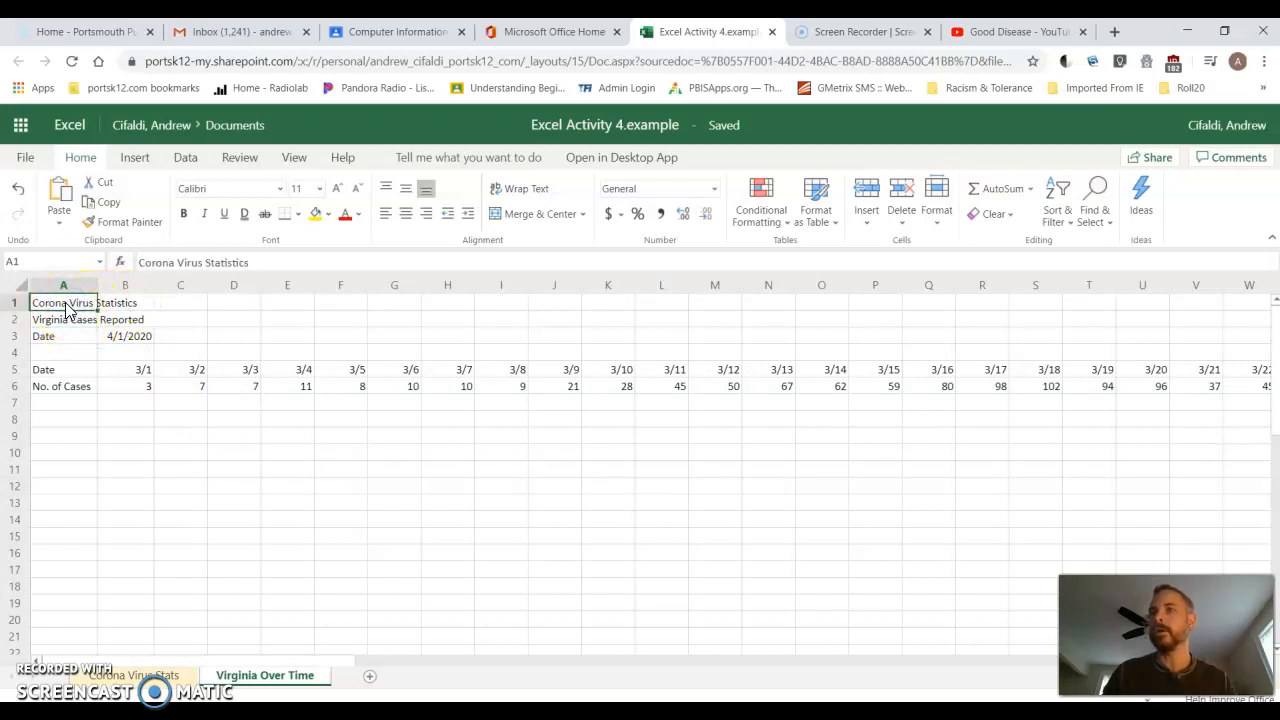
left_click(68, 323)
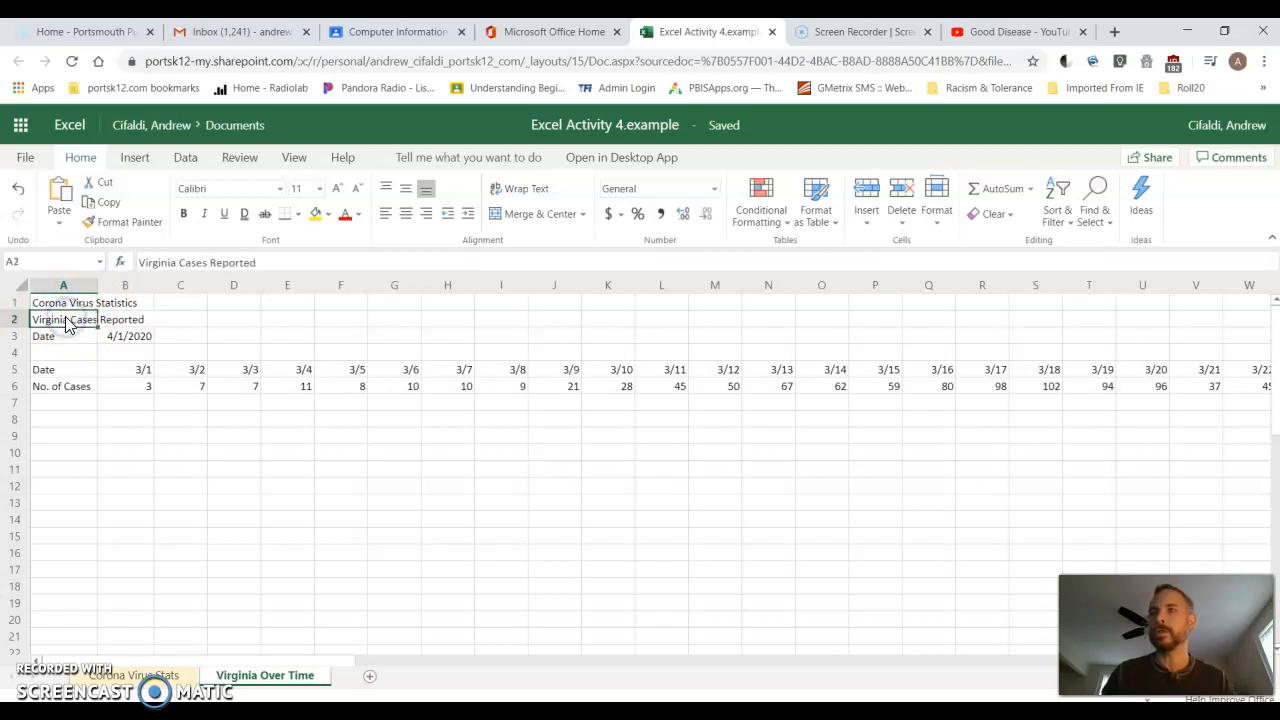
left_click_drag(47, 340, 128, 336)
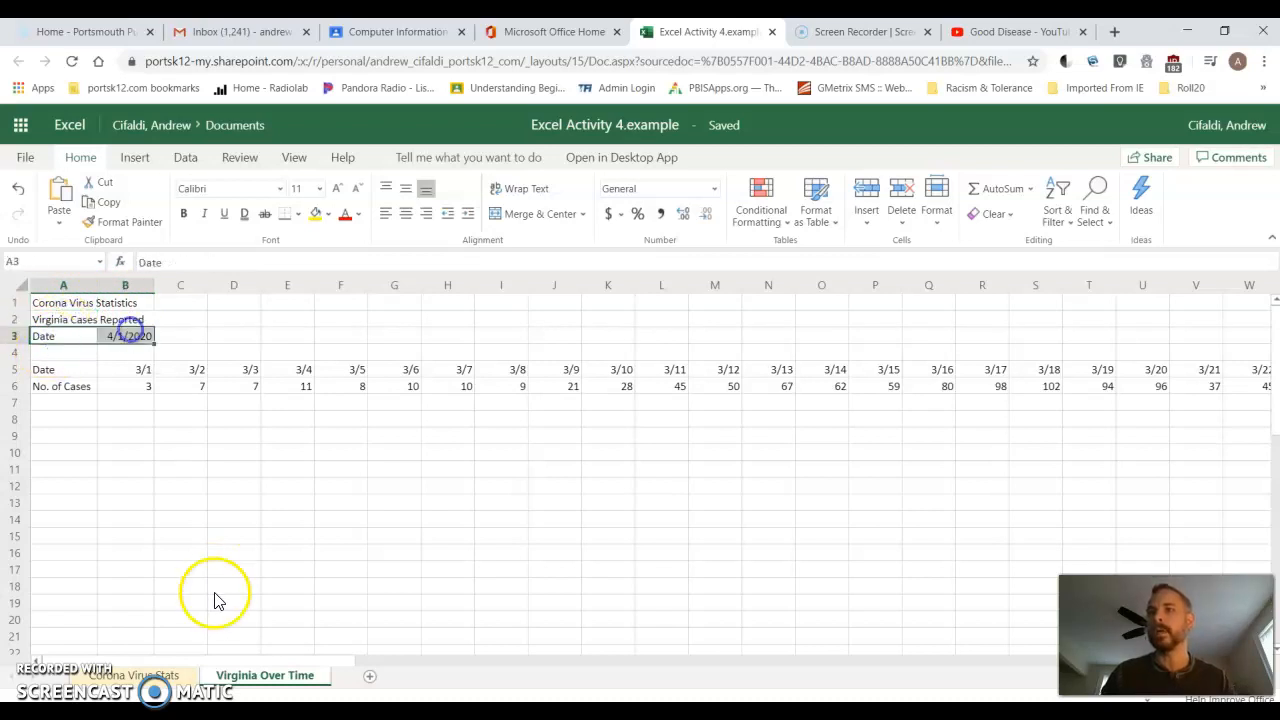
left_click(133, 676)
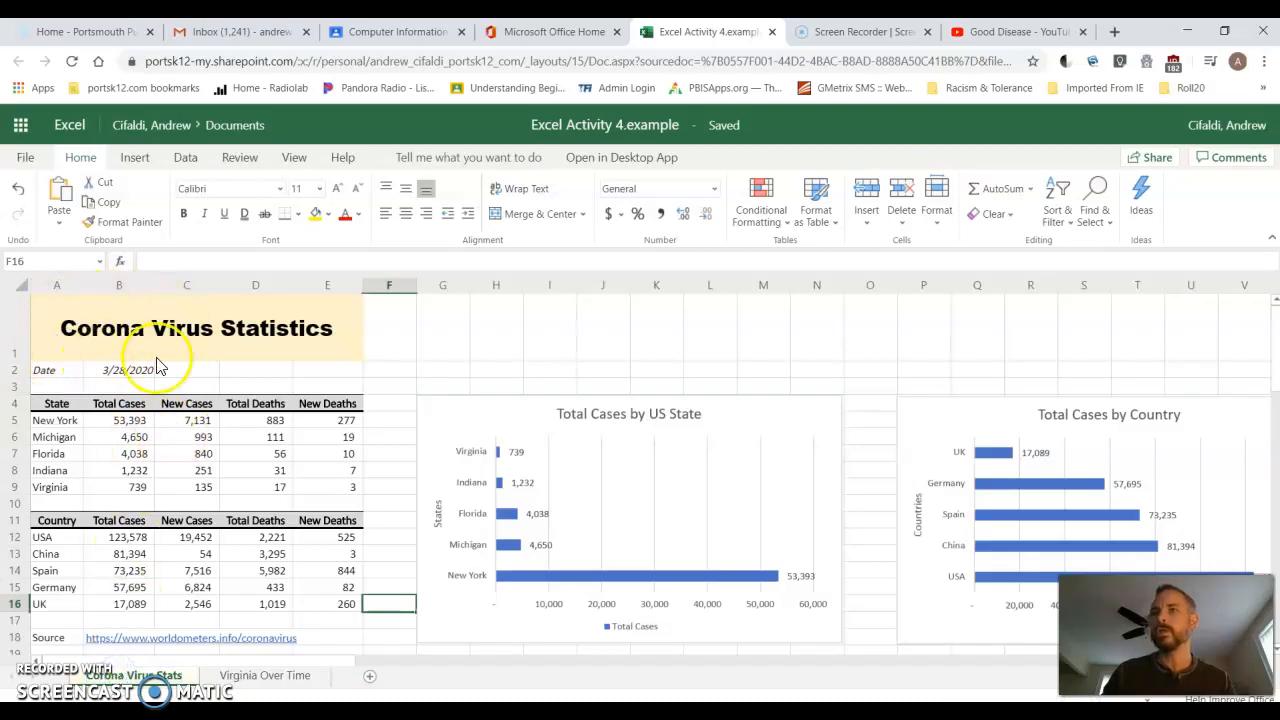
left_click(246, 680)
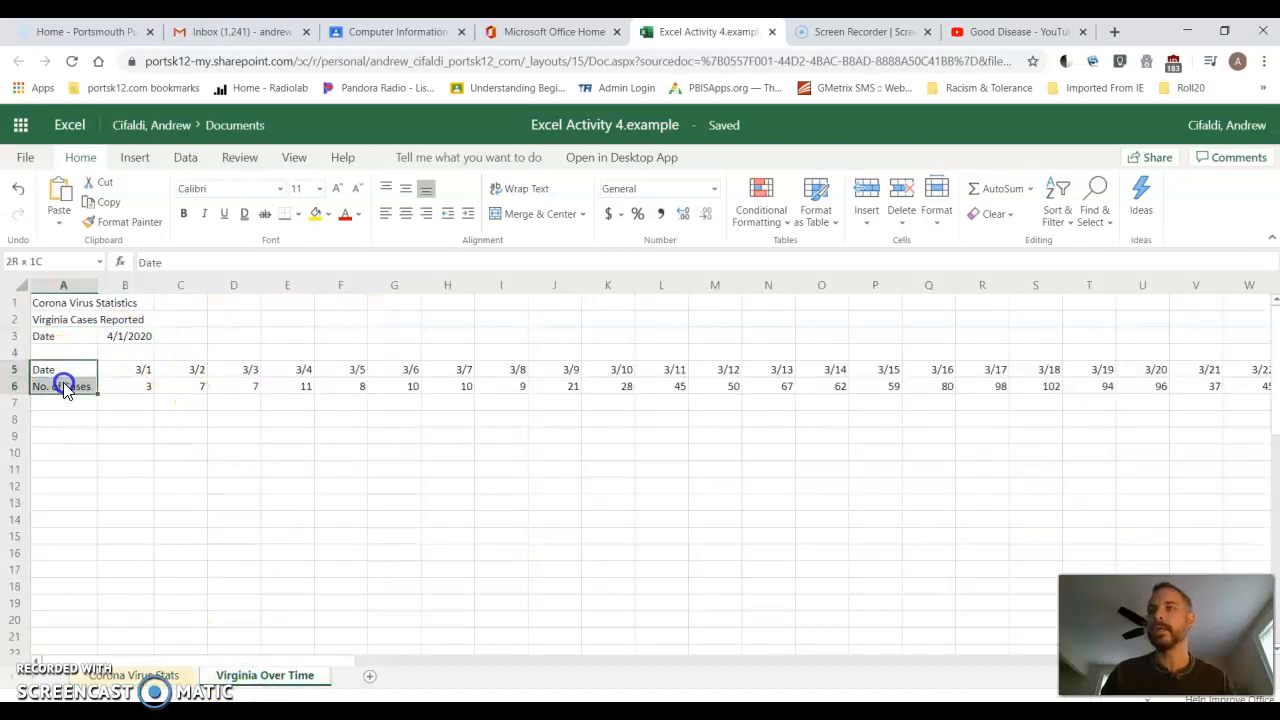
left_click_drag(55, 370, 1228, 369)
left_click_drag(63, 390, 448, 393)
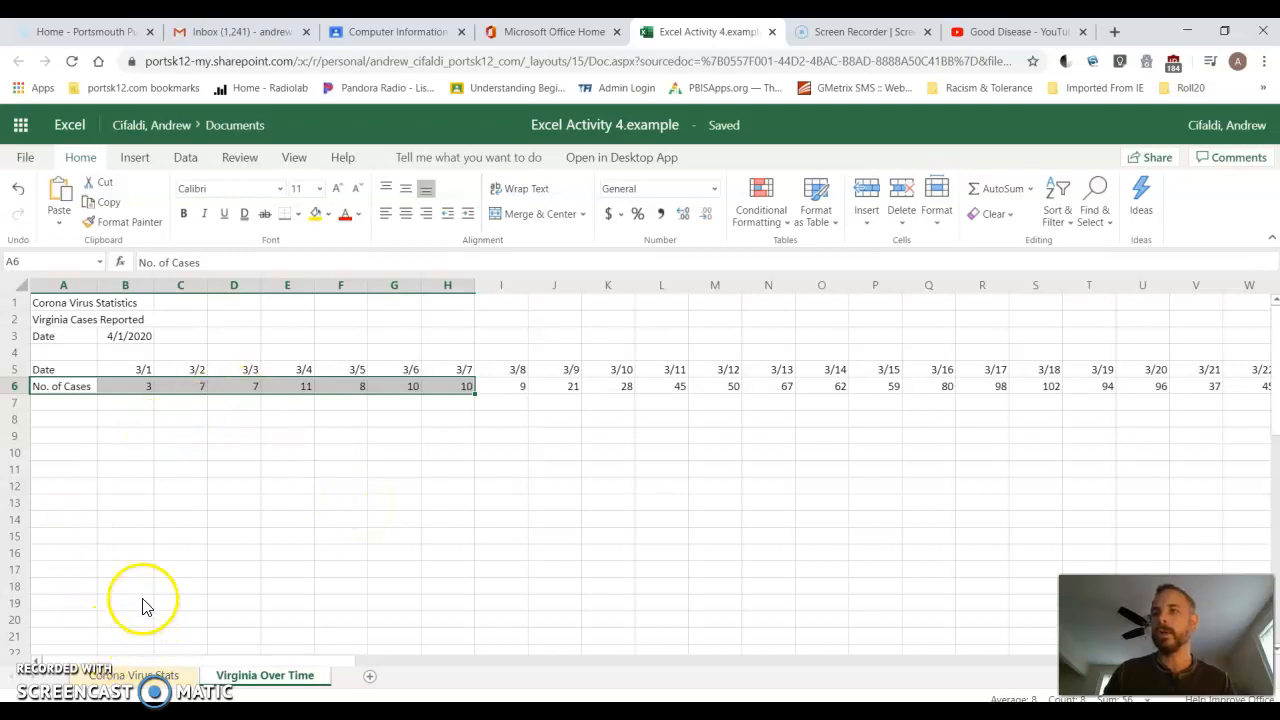
right_click(250, 680)
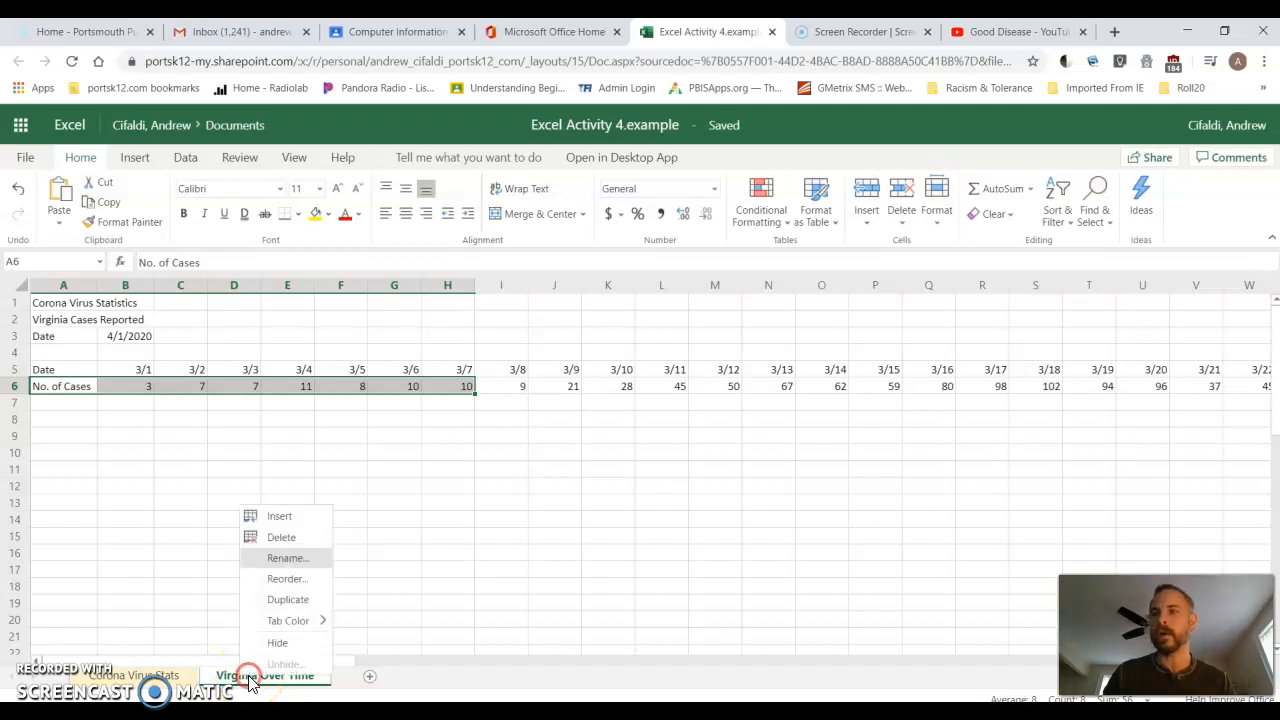
left_click(290, 621)
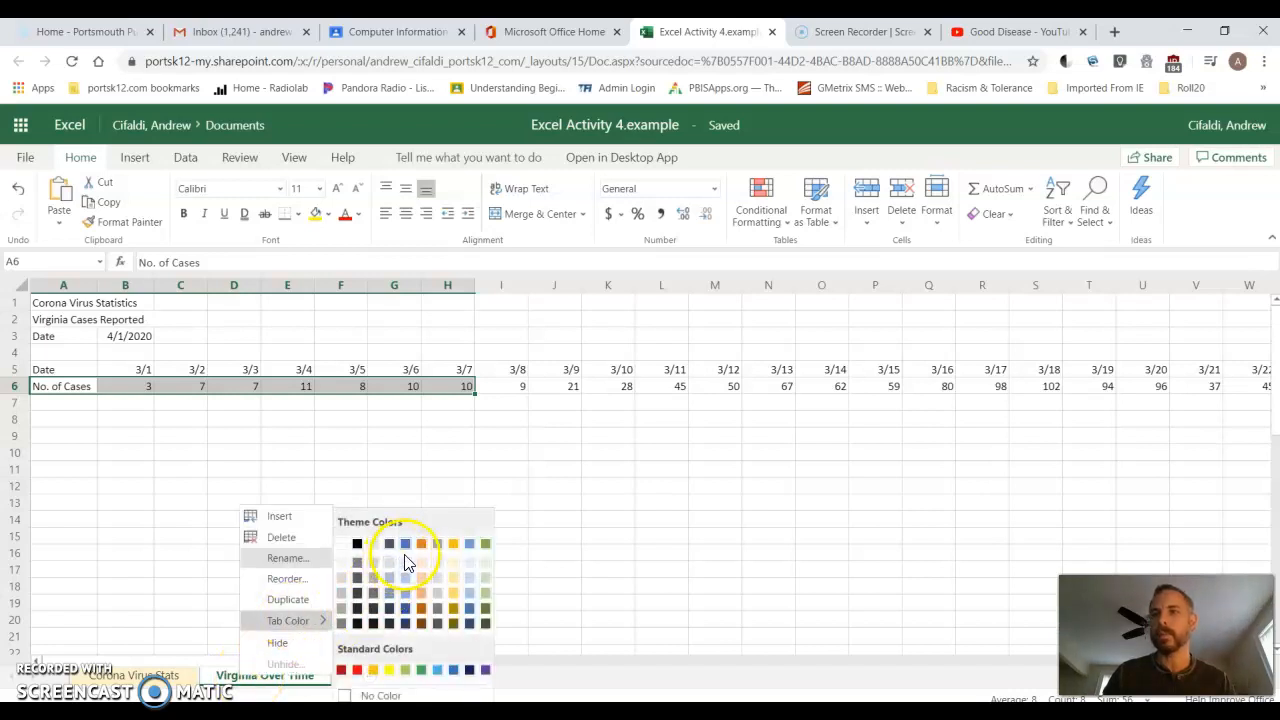
left_click(157, 470)
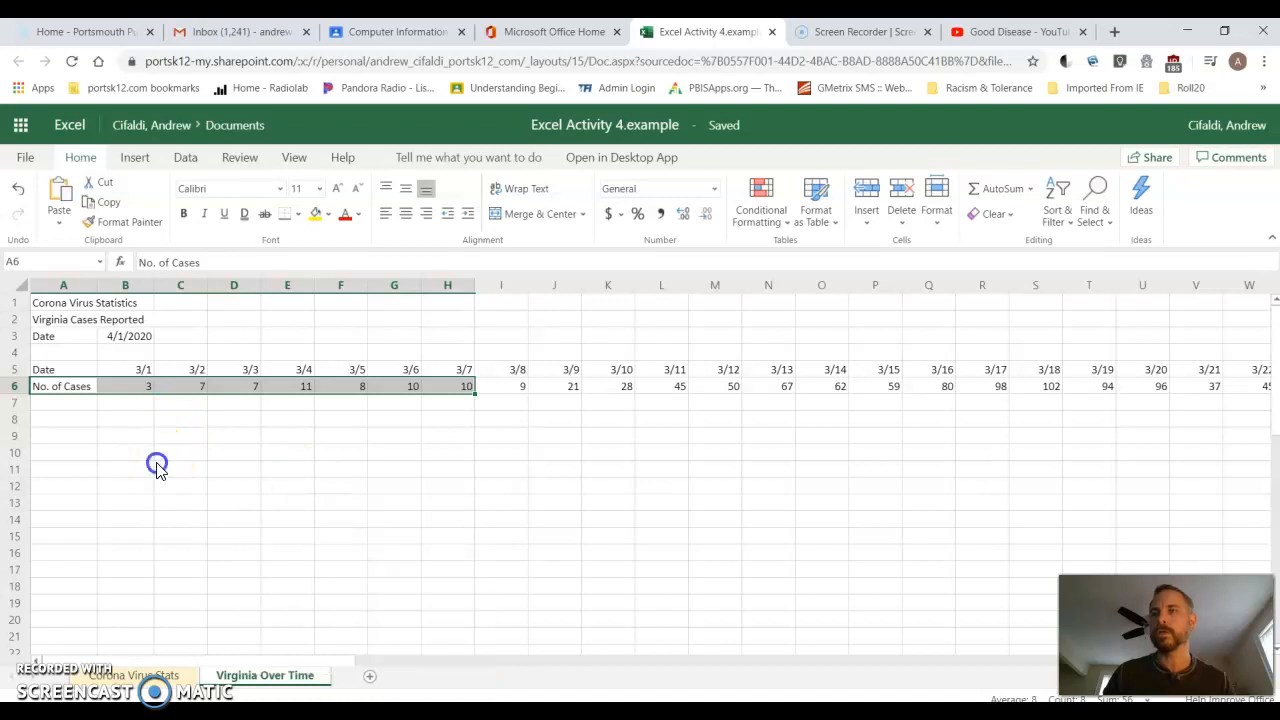
Enter a Source label in cell A8, two rows below the No. of Cases label
left_click(64, 419)
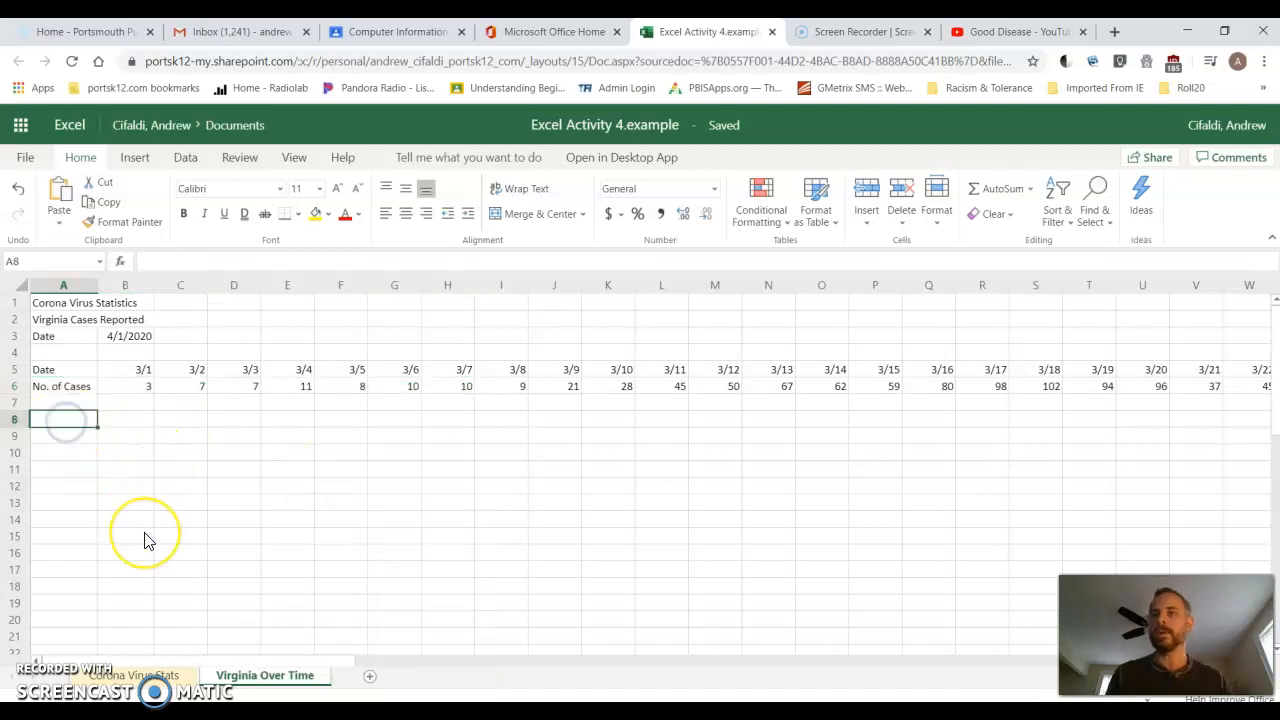
type("sOUR")
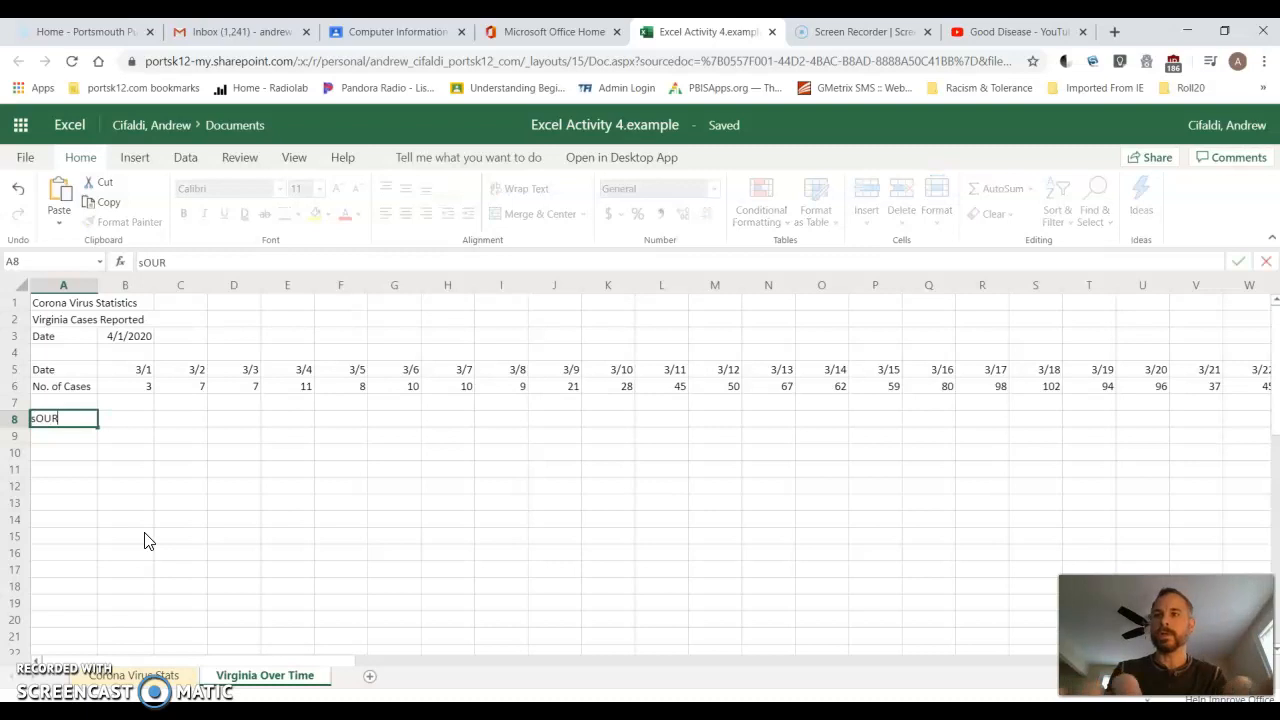